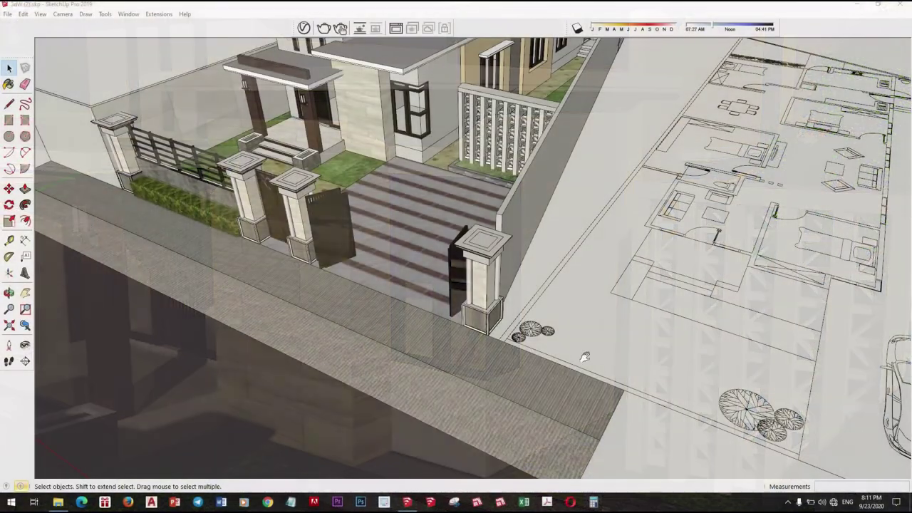
Select the thin top face of the side wall beside the front fence pillar
middle_click_drag(584, 356, 428, 249)
scroll(276, 152, "up", 5)
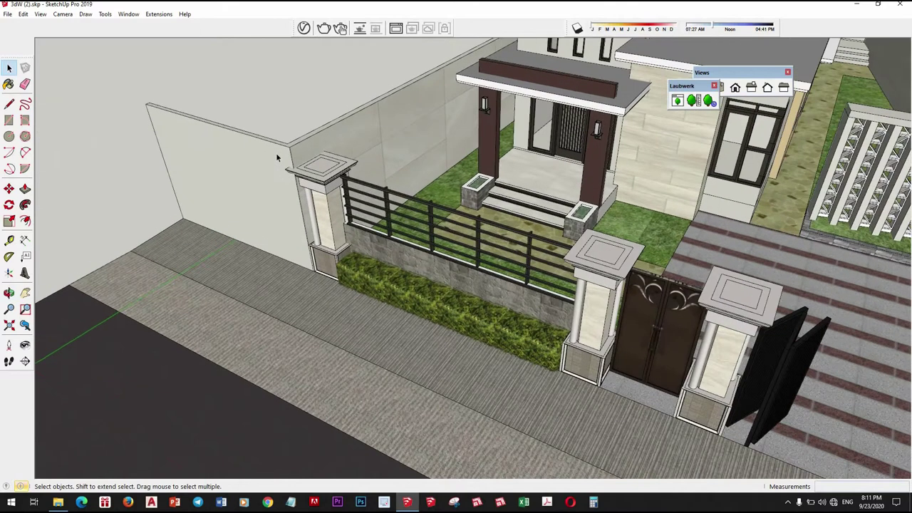
scroll(143, 100, "up", 2)
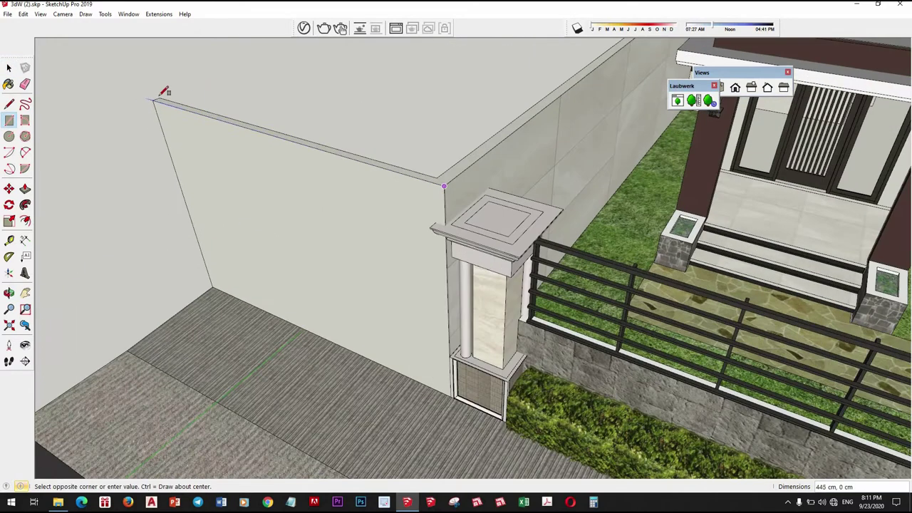
left_click(220, 120)
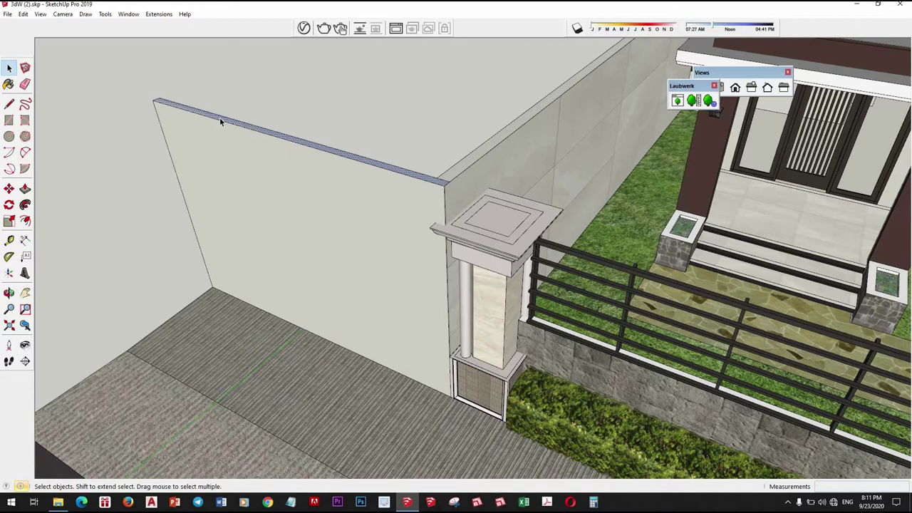
key("l")
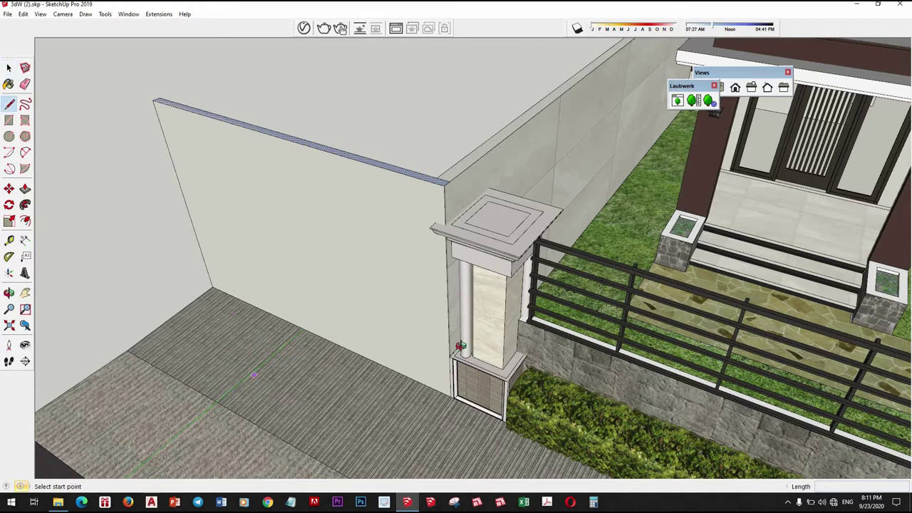
mouse_move(225, 344)
middle_mouse_down()
mouse_move(334, 406)
mouse_move(380, 259)
middle_mouse_up()
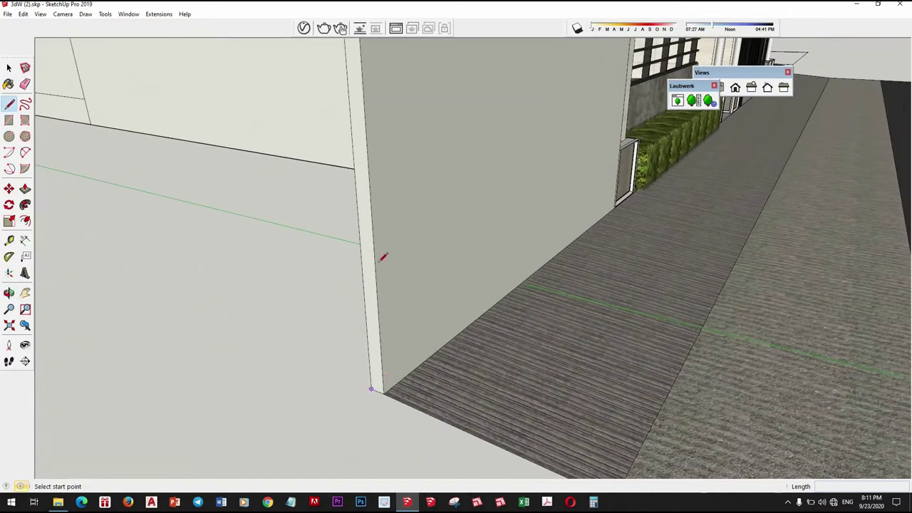
left_click(370, 385)
middle_click_drag(346, 312, 308, 119)
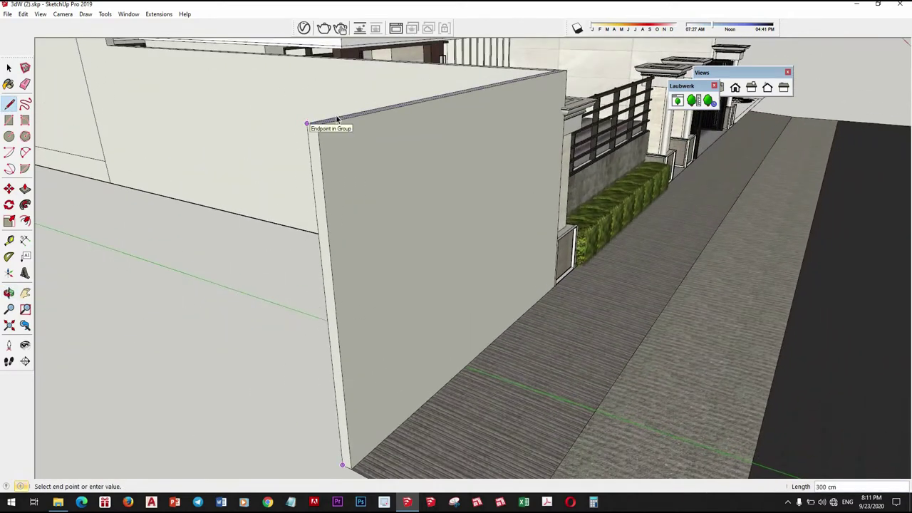
key("space")
Push/Pull the wall's top face with Ctrl, raising a new section 300 cm
scroll(319, 122, "up", 2)
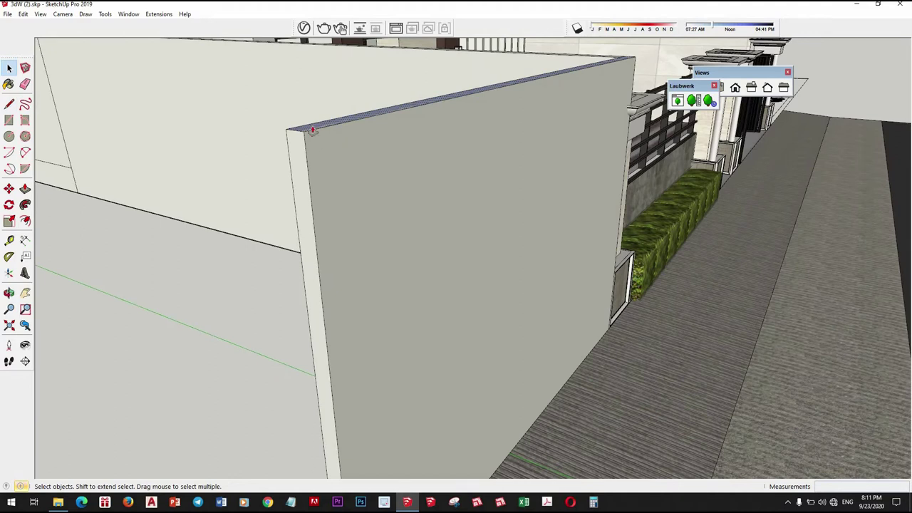
left_click(314, 116)
type("3")
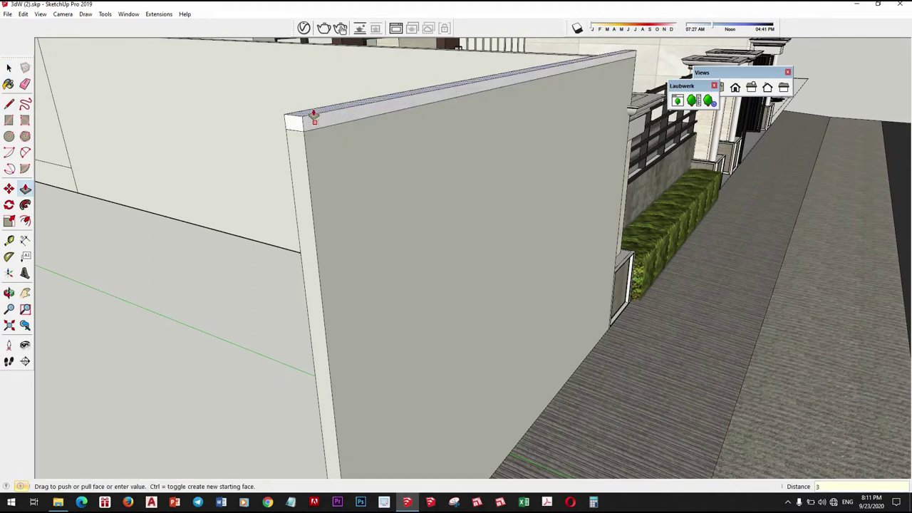
key("Return")
mouse_move(313, 116)
middle_mouse_down()
mouse_move(368, 187)
mouse_move(333, 186)
middle_mouse_up()
key("space")
scroll(334, 187, "up", 3)
key("p")
left_click(324, 185)
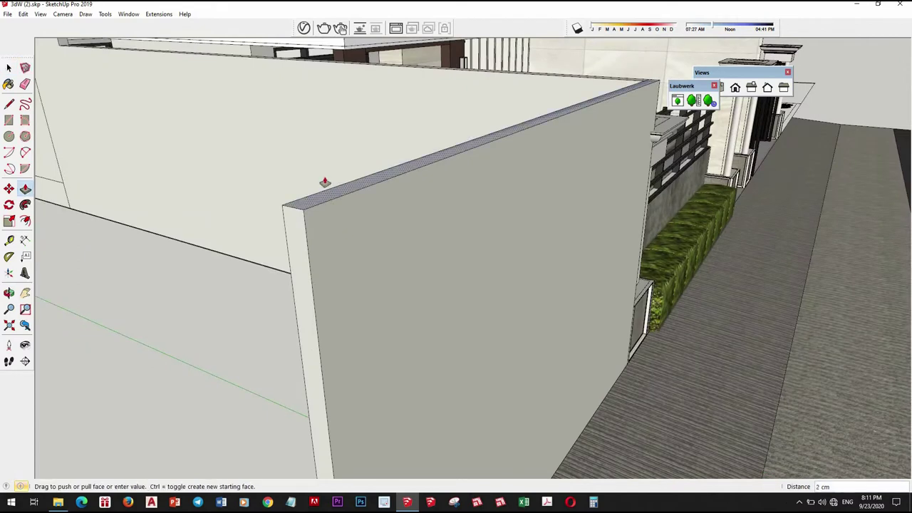
key("Return")
middle_click_drag(334, 196, 366, 115)
key("space")
Make the raised wall section into a group
left_click(366, 115)
right_click(366, 116)
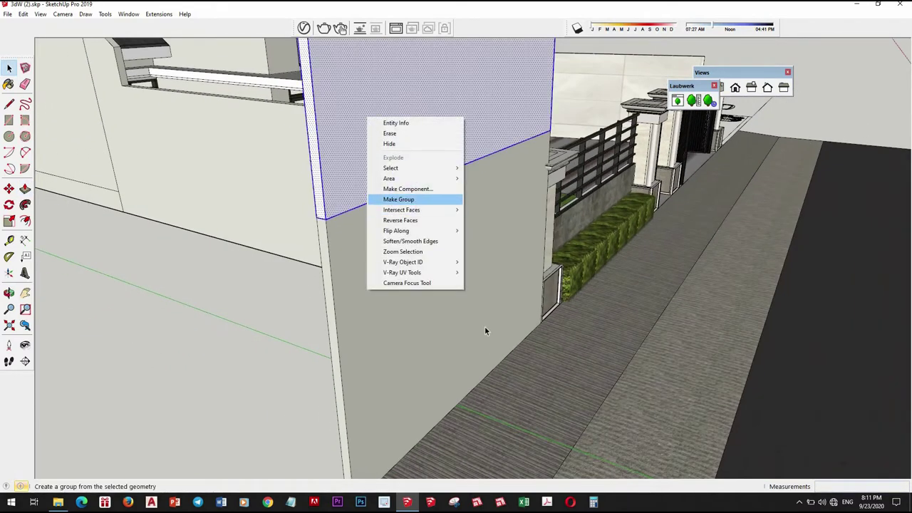
key("Escape")
scroll(122, 432, "down", 5)
mouse_move(121, 432)
middle_mouse_down()
mouse_move(65, 264)
mouse_move(90, 383)
middle_mouse_up()
scroll(178, 328, "up", 3)
scroll(261, 275, "up", 3)
mouse_move(261, 274)
middle_mouse_down()
mouse_move(411, 244)
mouse_move(313, 198)
middle_mouse_up()
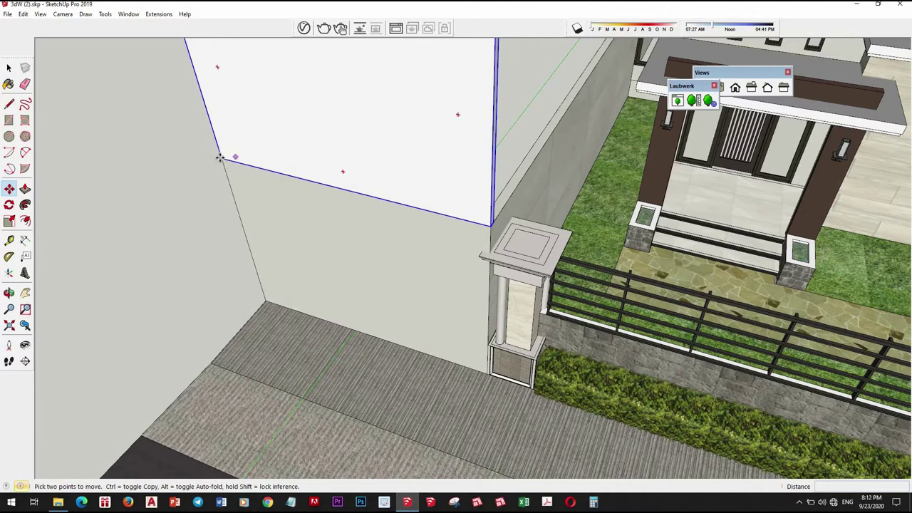
Move the panel group by its corner toward the right gate pillar
left_click(487, 254)
scroll(486, 255, "down", 5)
mouse_move(417, 231)
middle_mouse_down()
mouse_move(427, 285)
mouse_move(484, 306)
mouse_move(519, 291)
mouse_move(497, 309)
middle_mouse_up()
scroll(455, 308, "up", 5)
scroll(455, 308, "up", 1)
left_click(492, 291)
scroll(504, 301, "down", 3)
Snap the white panel against the right driveway gate pillar
key("space")
scroll(497, 309, "up", 3)
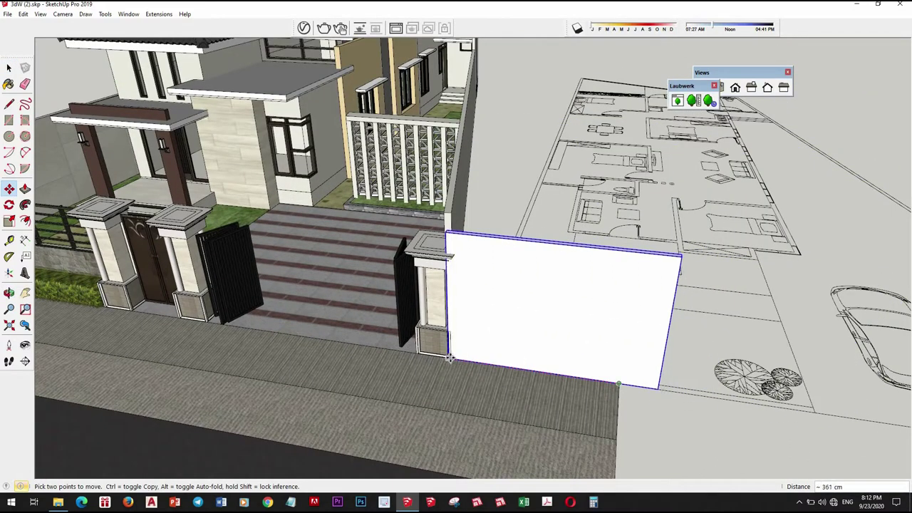
left_click(451, 357)
scroll(452, 358, "up", 3)
scroll(455, 342, "up", 2)
key("space")
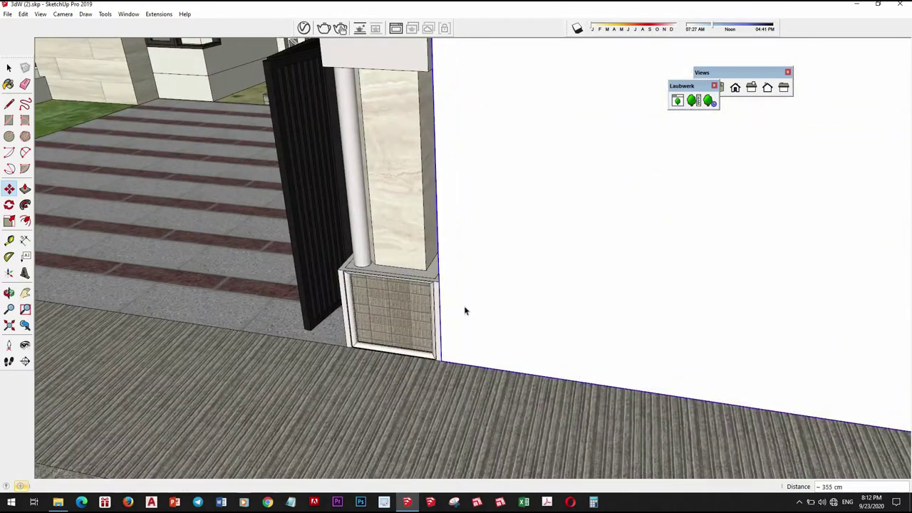
scroll(555, 277, "down", 5)
scroll(555, 278, "down", 5)
middle_click_drag(476, 342, 528, 336)
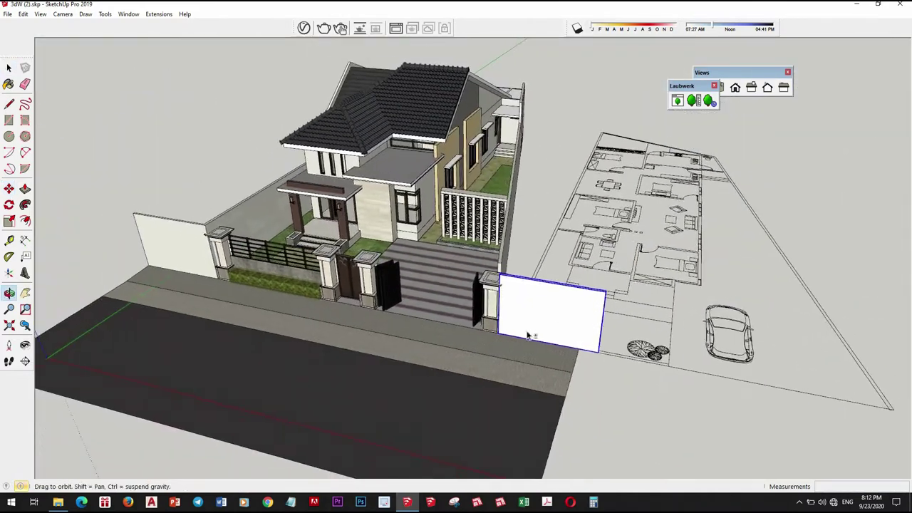
Open the tiled driveway wall group for editing
middle_click_drag(596, 285, 664, 276)
scroll(495, 294, "up", 5)
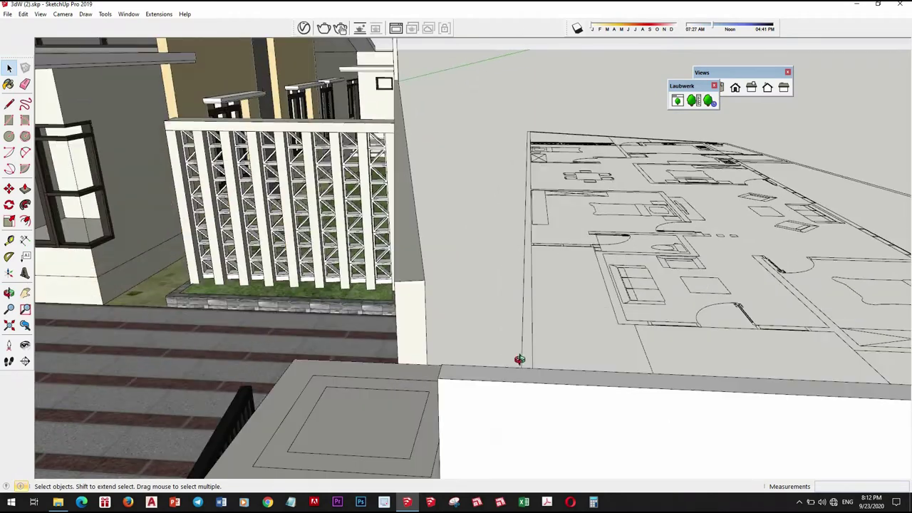
middle_click_drag(518, 360, 757, 380)
scroll(474, 351, "up", 3)
middle_click_drag(474, 350, 487, 323)
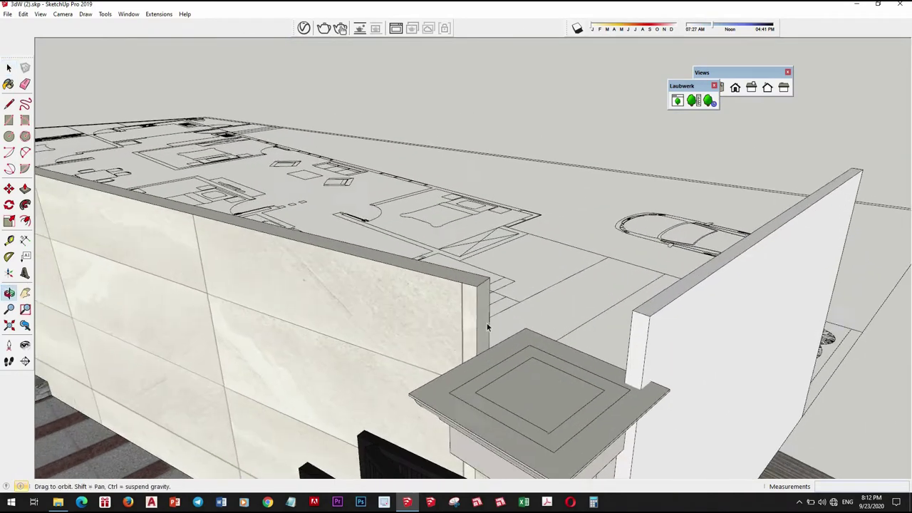
scroll(487, 319, "up", 3)
left_click(488, 316)
double_click(479, 346)
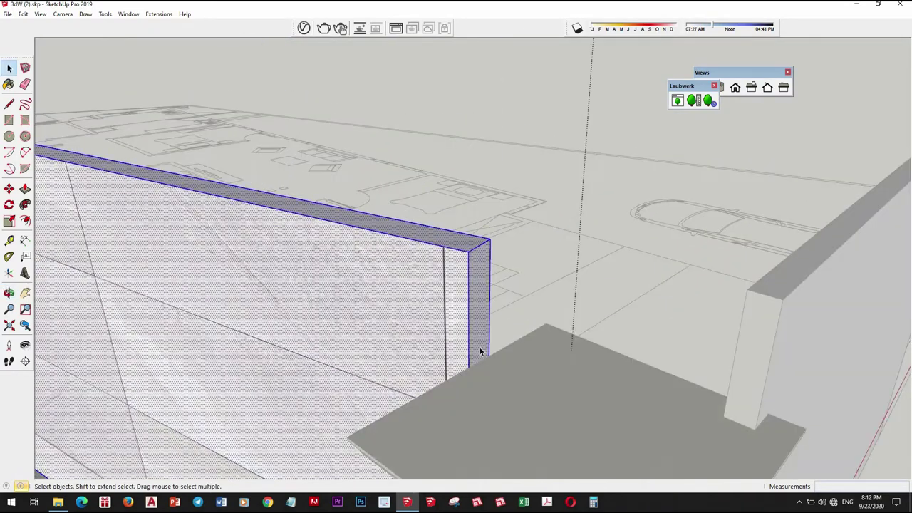
Push/Pull the wall's end face out to the white panel's corner
key("l")
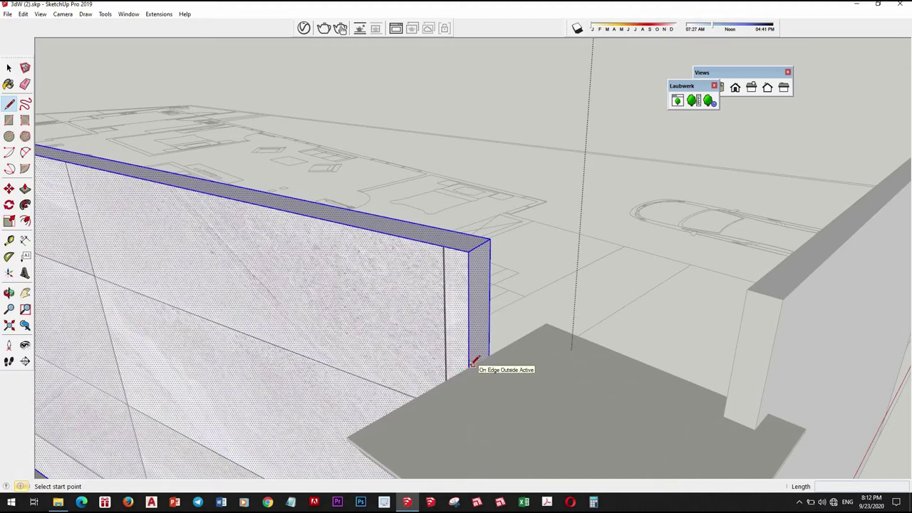
key("space")
left_click(480, 325)
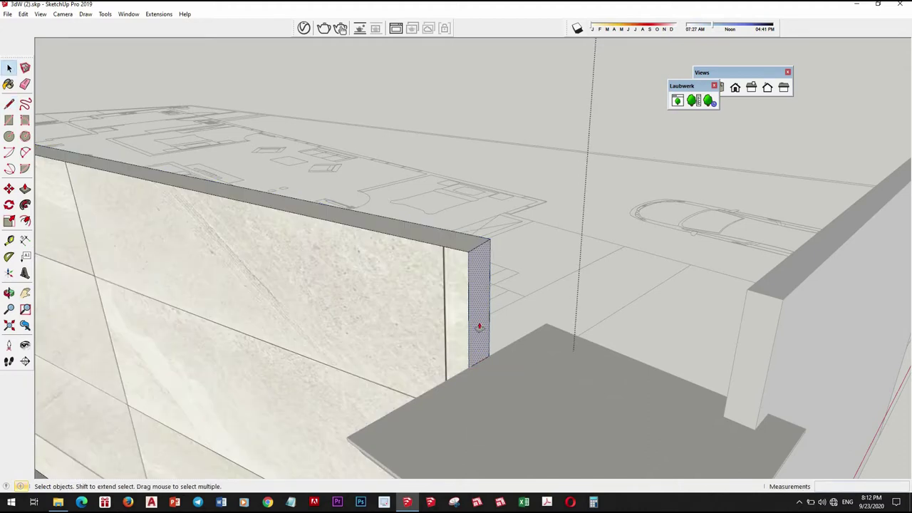
key("p")
left_click_drag(480, 325, 746, 292)
left_click(777, 305)
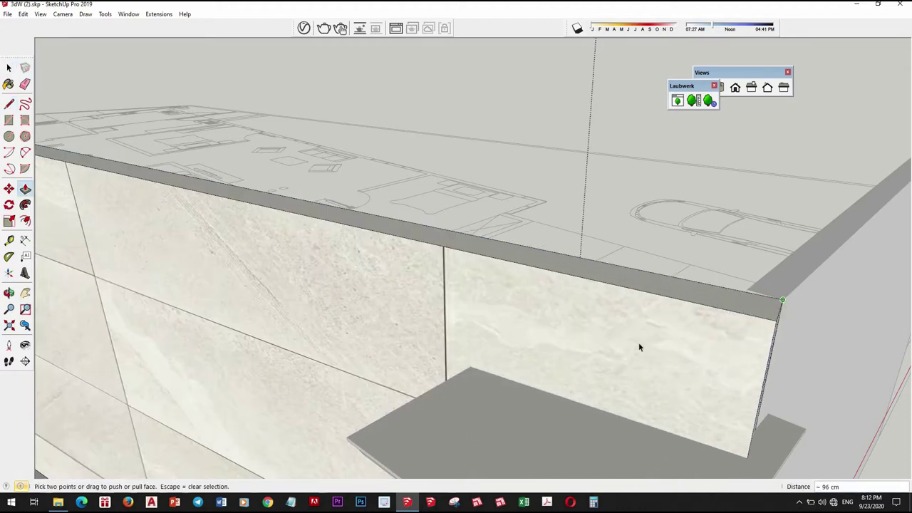
key("space")
Orbit around the house and gate to review the extended wall from above
scroll(577, 263, "down", 3)
middle_click_drag(576, 263, 517, 288)
scroll(517, 292, "down", 2)
scroll(602, 179, "down", 5)
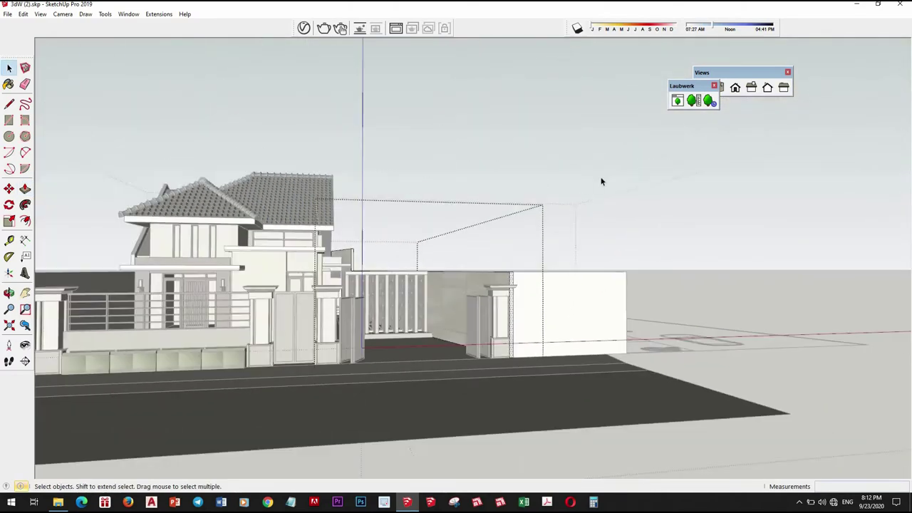
scroll(598, 175, "down", 1)
scroll(481, 335, "up", 2)
middle_click_drag(481, 335, 629, 333)
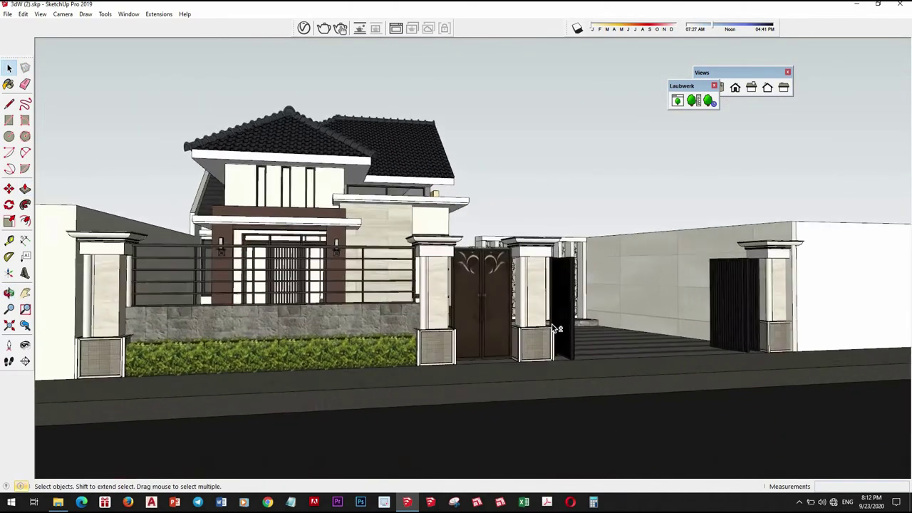
scroll(632, 333, "up", 2)
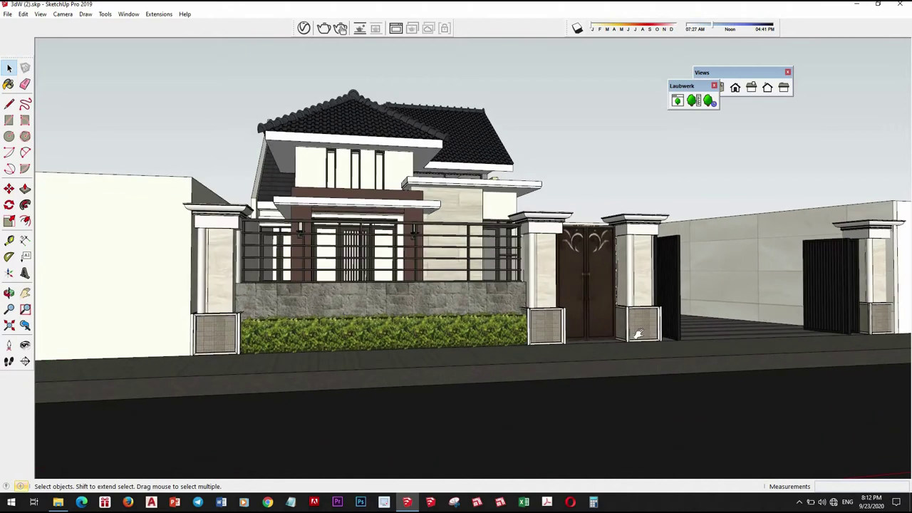
scroll(634, 333, "up", 1)
mouse_move(634, 334)
middle_mouse_down()
mouse_move(381, 332)
mouse_move(430, 345)
middle_mouse_up()
scroll(381, 331, "up", 1)
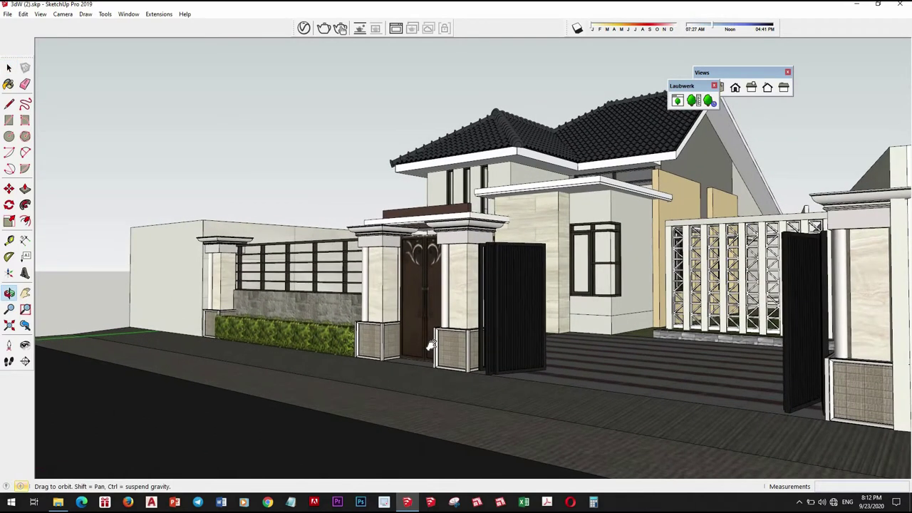
scroll(513, 360, "down", 3)
mouse_move(540, 346)
middle_mouse_down()
mouse_move(571, 304)
mouse_move(303, 32)
middle_mouse_up()
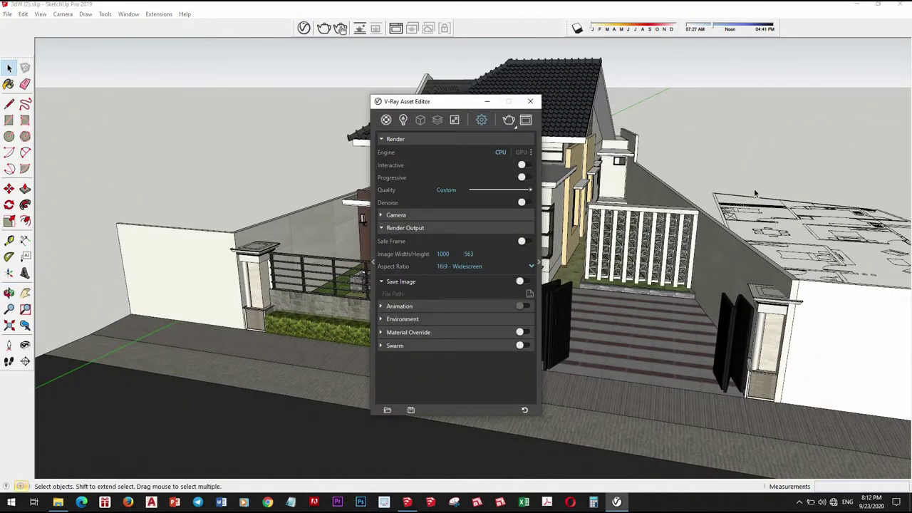
Sample the road's Asphalt_New material with the Paint Bucket
key("b")
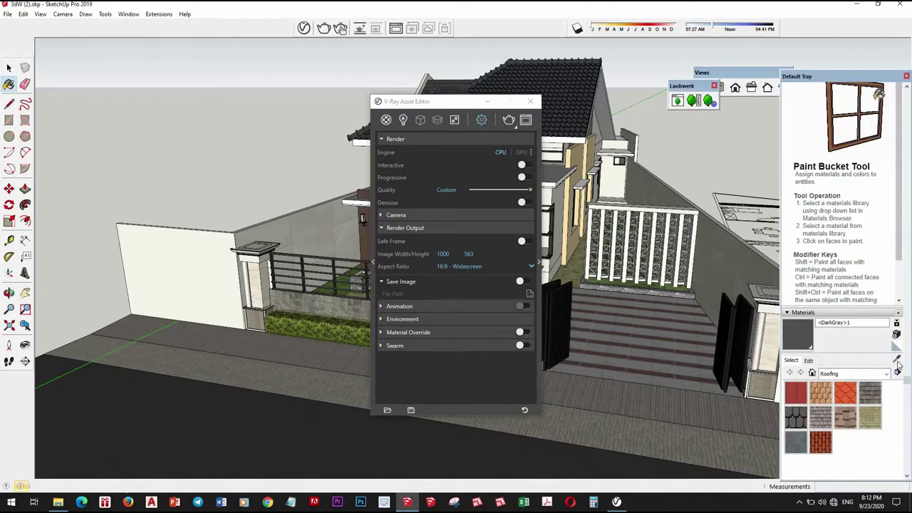
left_click(535, 463, "alt")
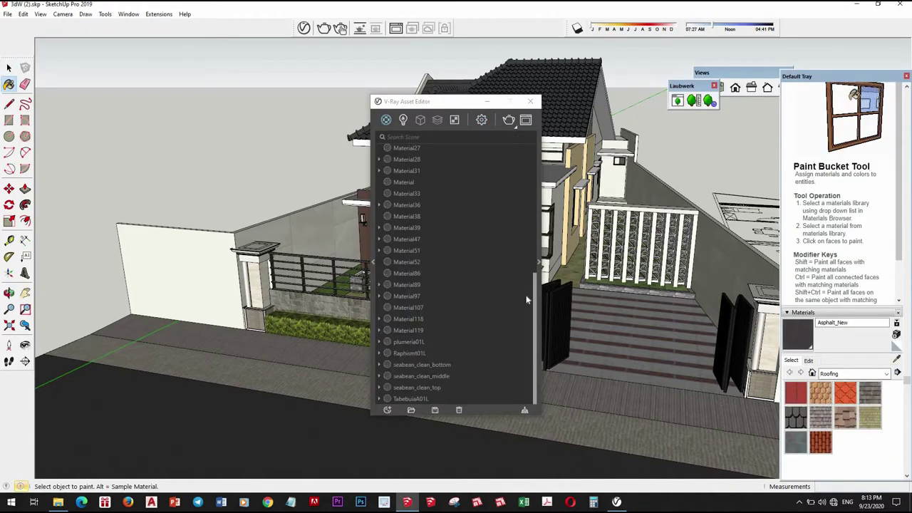
scroll(480, 451, "up", 4)
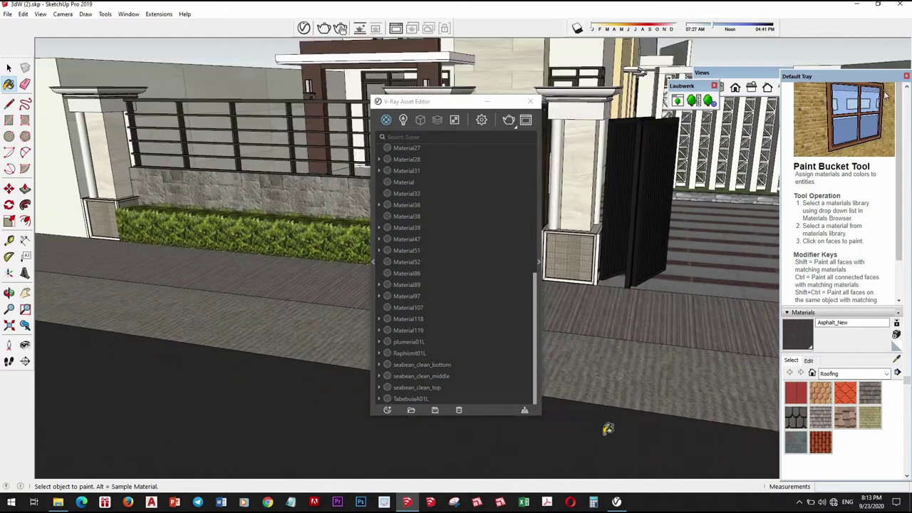
scroll(606, 429, "up", 2)
scroll(641, 418, "up", 2)
scroll(674, 429, "up", 2)
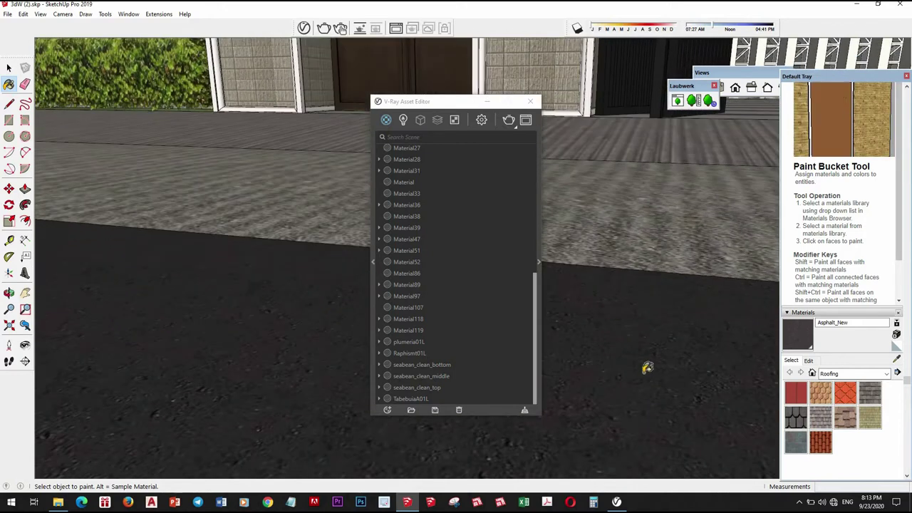
scroll(645, 365, "down", 1)
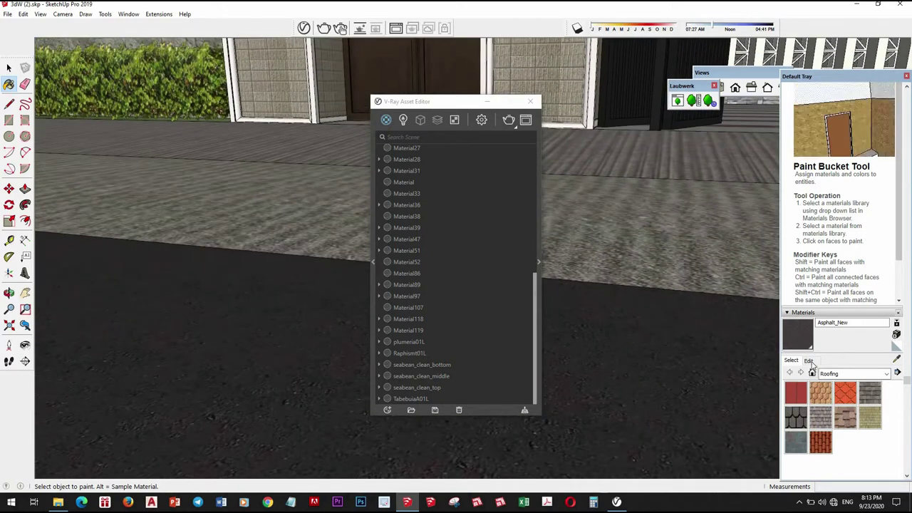
Set the Asphalt_New texture to 80 cm by 80 cm and check the road
left_click(808, 361)
scroll(812, 342, "down", 4)
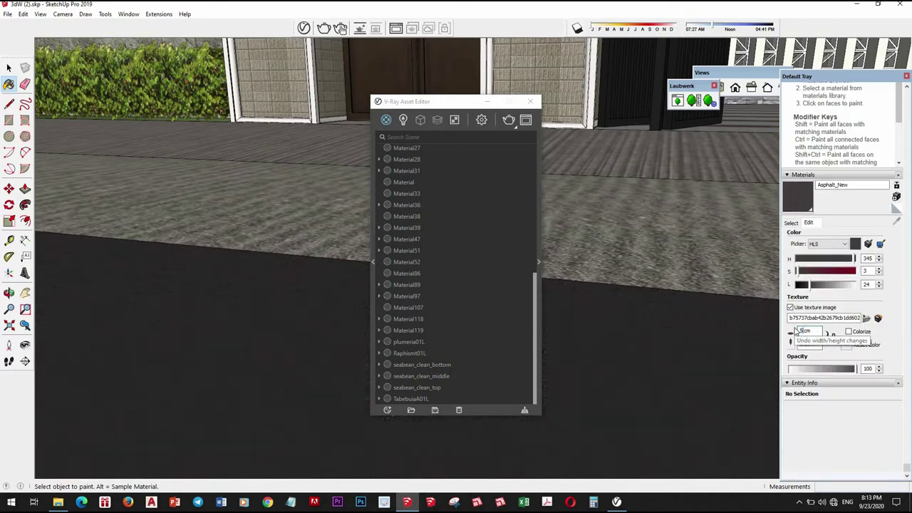
scroll(643, 319, "down", 1)
scroll(646, 340, "down", 2)
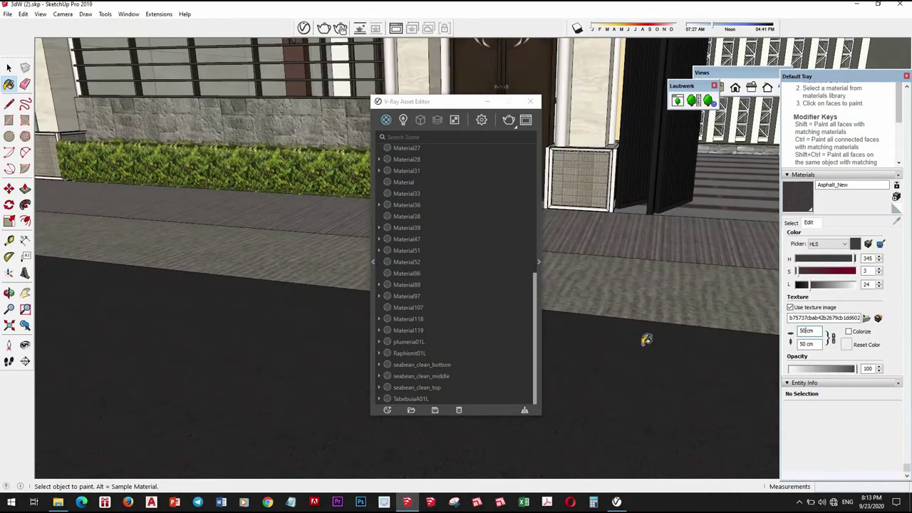
scroll(663, 389, "down", 2)
scroll(663, 389, "down", 3)
scroll(689, 372, "up", 3)
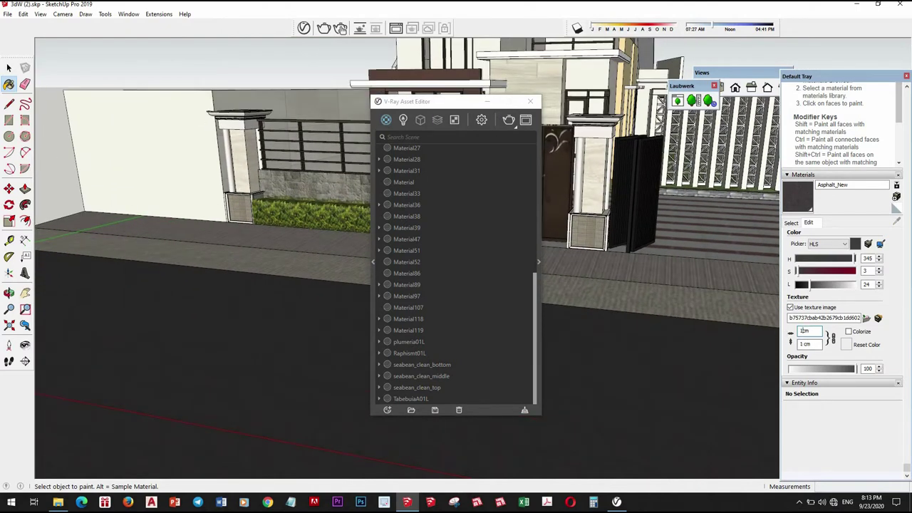
scroll(602, 372, "down", 3)
middle_click_drag(620, 350, 642, 346)
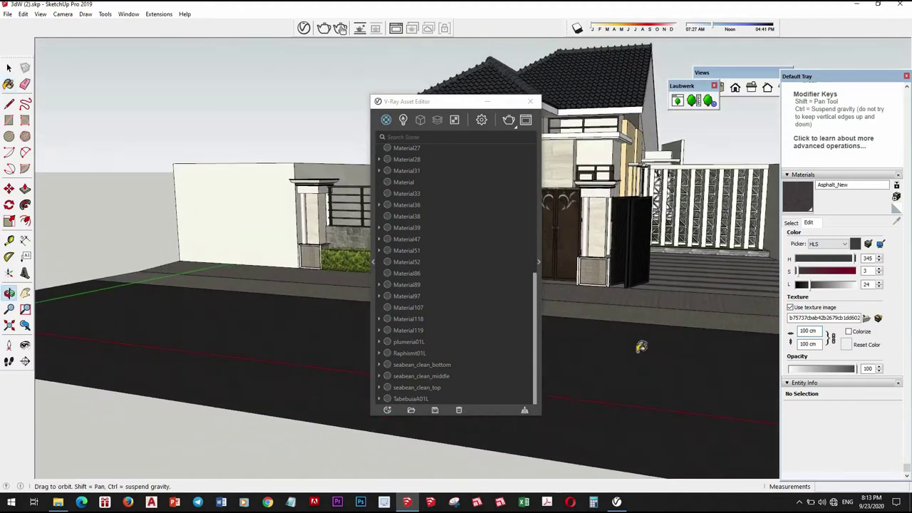
scroll(662, 381, "up", 3)
scroll(662, 381, "up", 2)
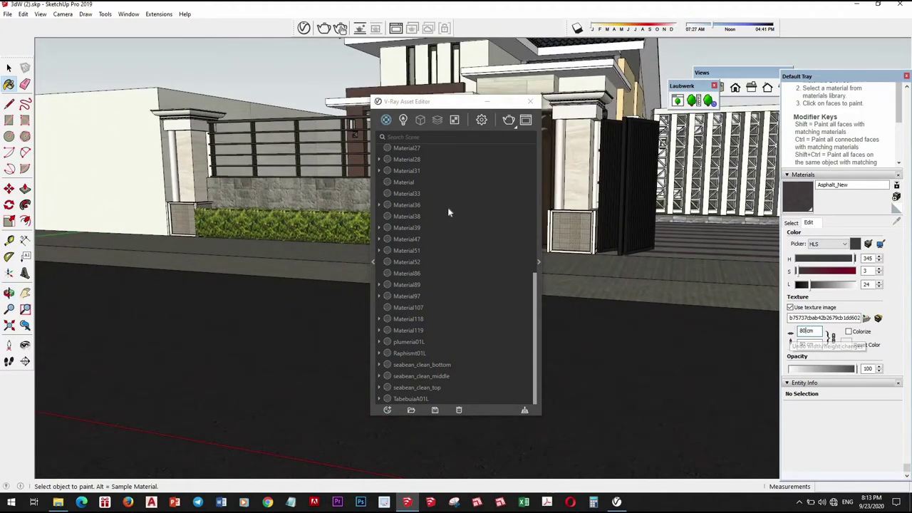
middle_click_drag(658, 344, 522, 292)
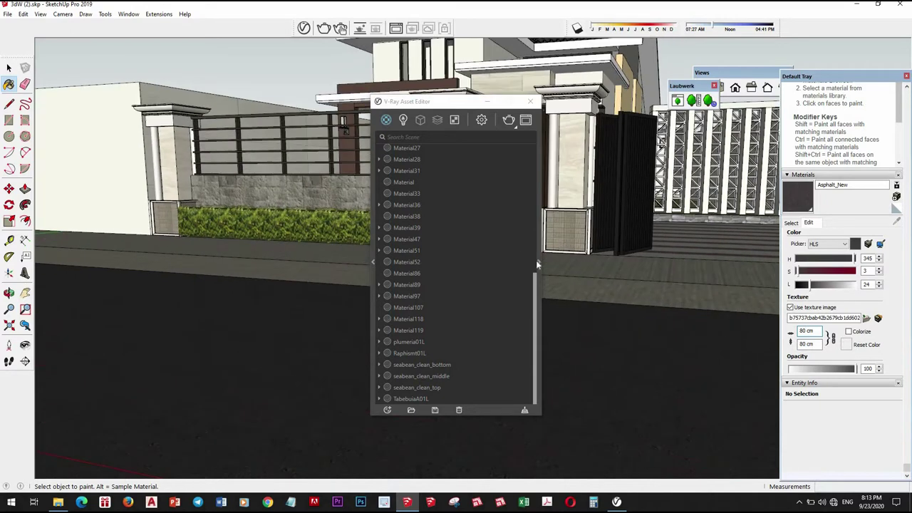
Copy the Asphalt_New diffuse map and paste it into the enabled Bump slot
left_click(539, 264)
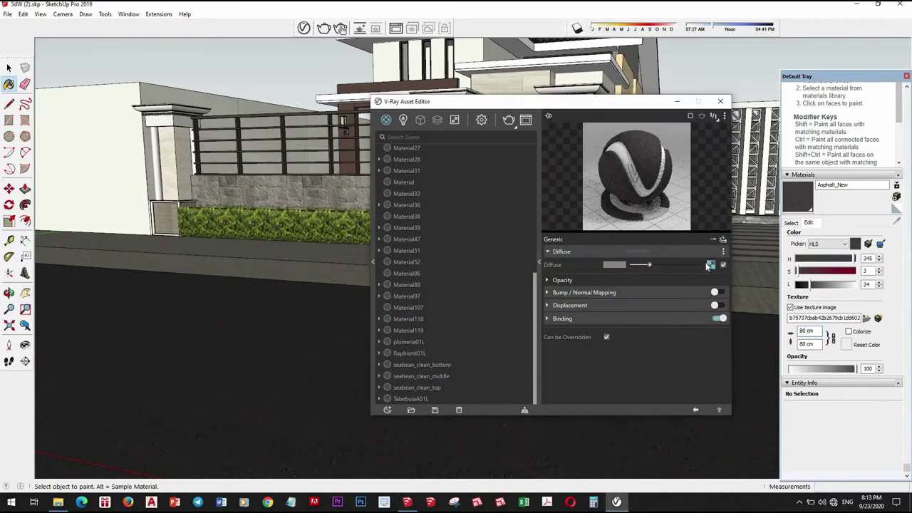
left_click(710, 265)
left_click(666, 285)
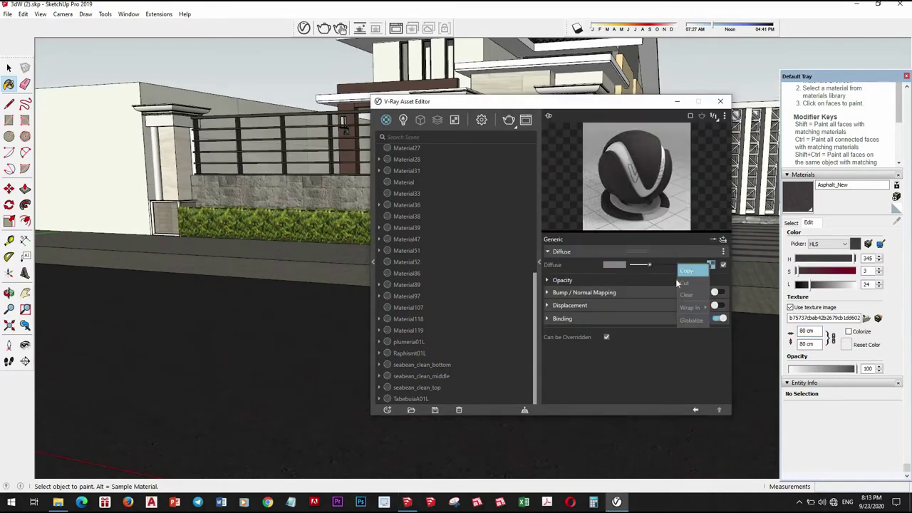
left_click(715, 292)
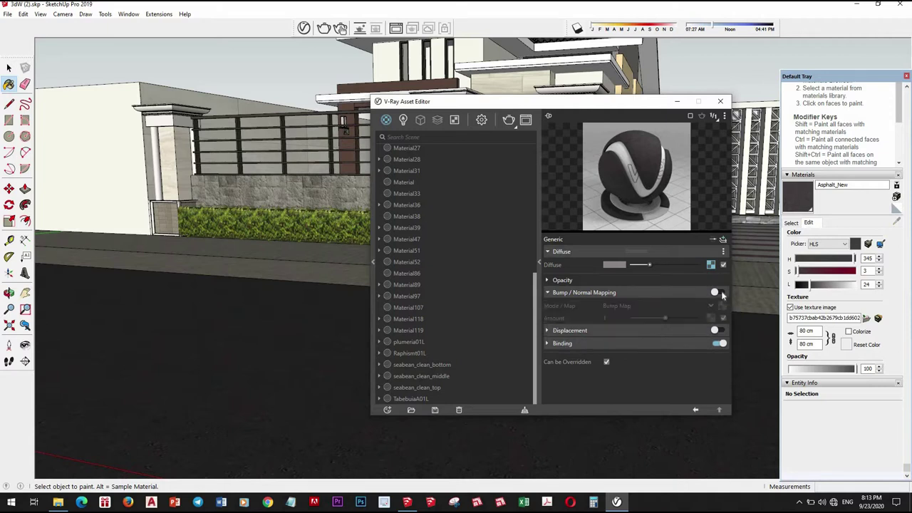
right_click(722, 318)
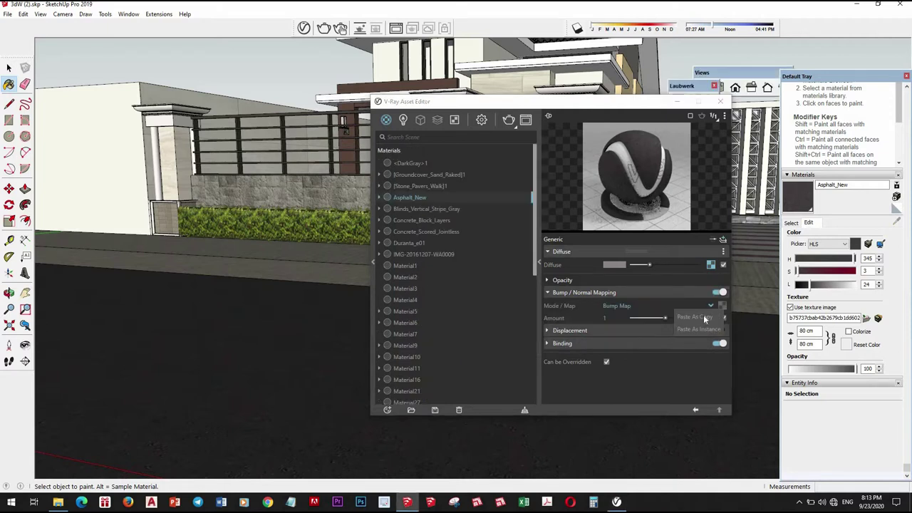
Add a light grey Reflection layer with reflection glossiness 1
left_click(723, 240)
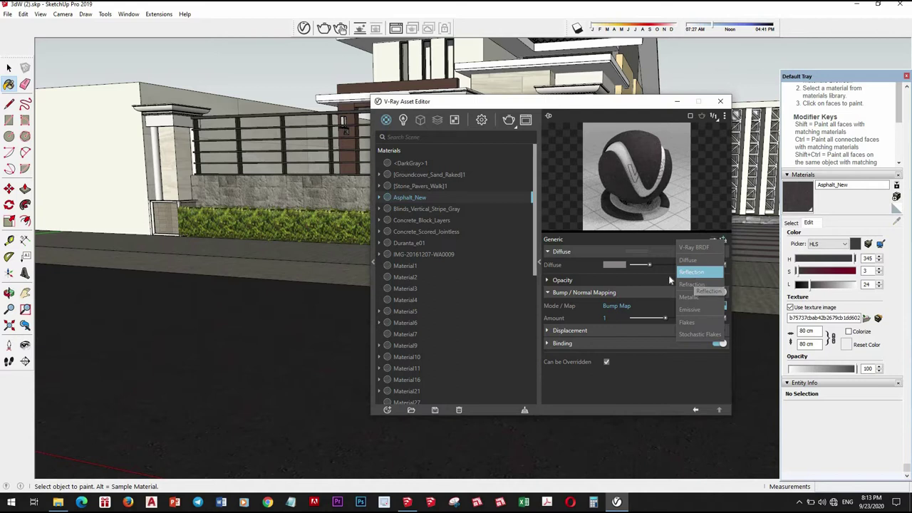
left_click(670, 273)
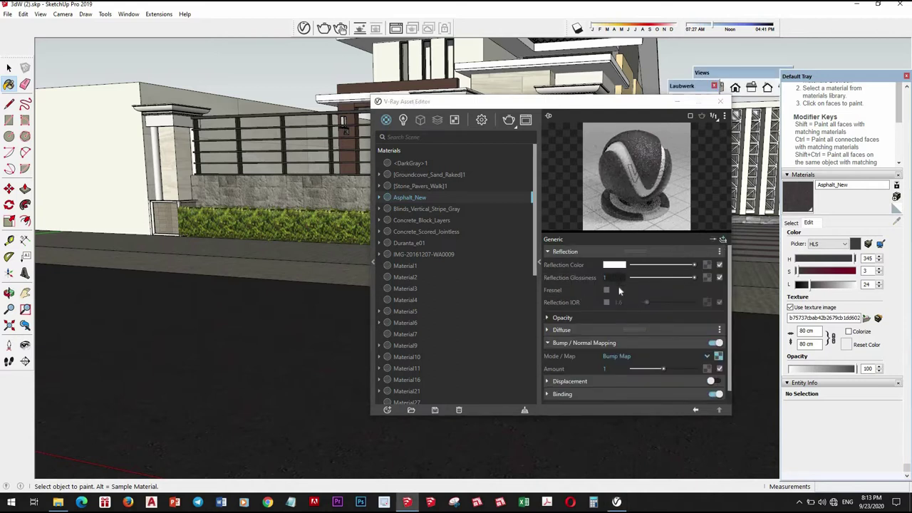
left_click(677, 265)
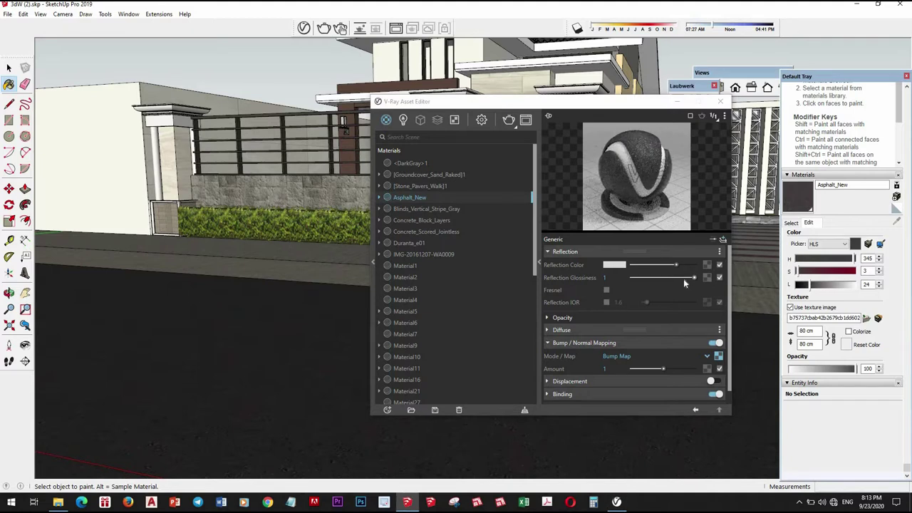
left_click(685, 277)
left_click_drag(692, 279, 696, 278)
Choose a Bitmap texture for the reflection glossiness slot
left_click(707, 277)
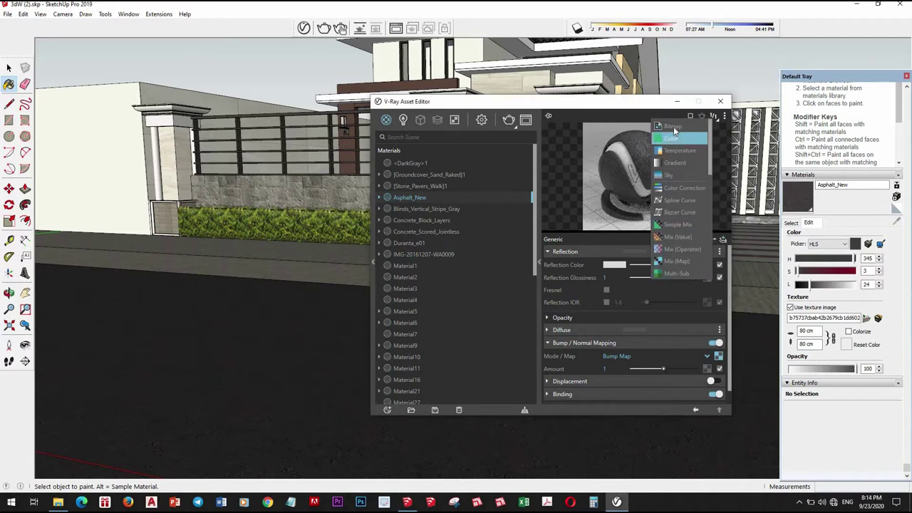
left_click(682, 141)
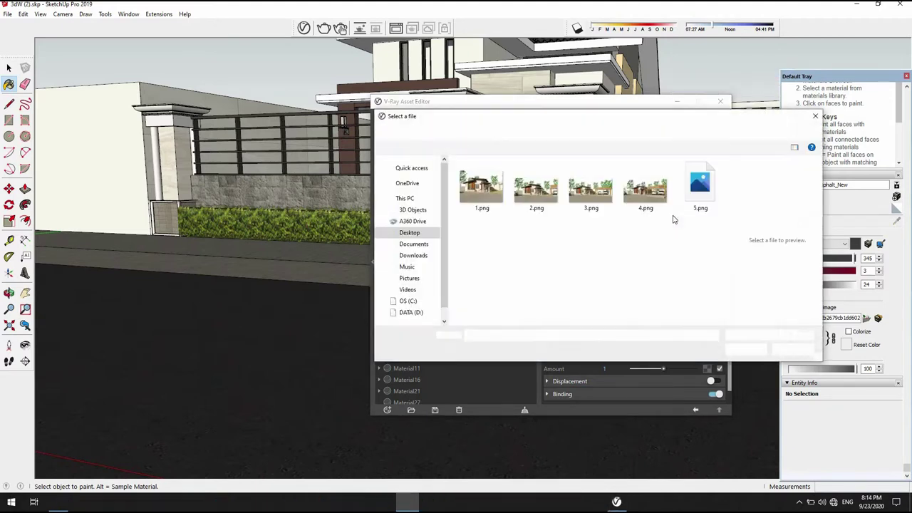
scroll(417, 296, "down", 2)
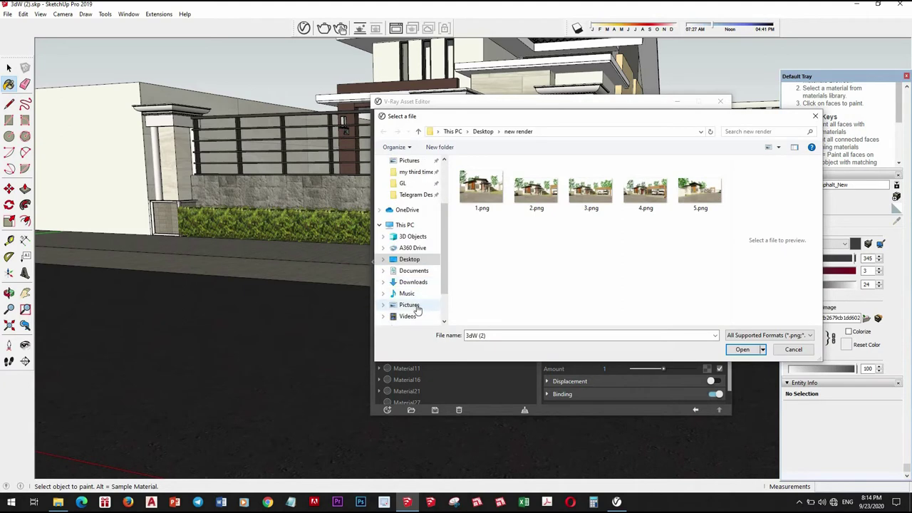
scroll(418, 296, "down", 1)
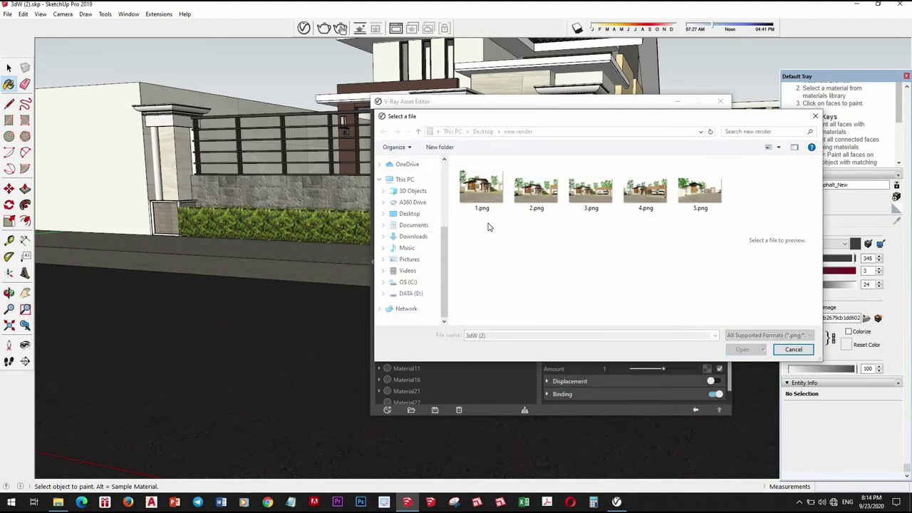
scroll(598, 242, "down", 1)
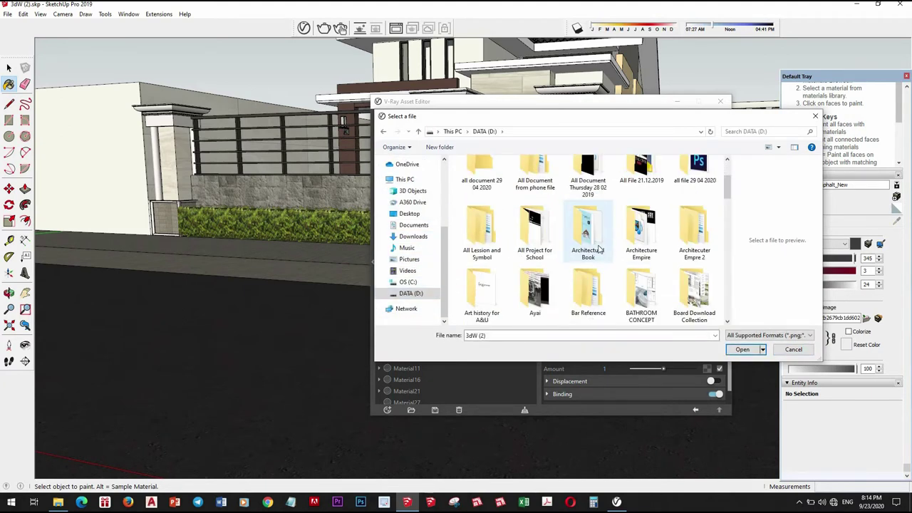
scroll(636, 212, "up", 1)
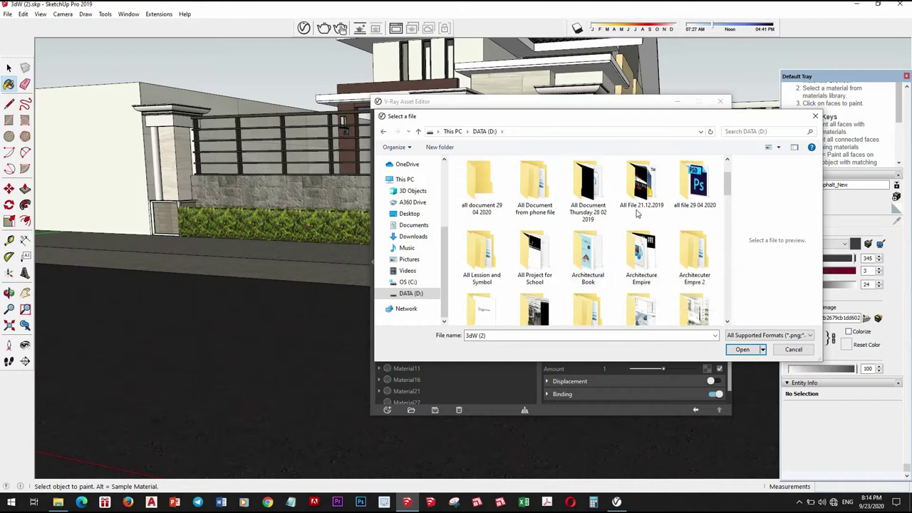
Browse through the lesson folders to the villa 2 map folder
double_click(485, 264)
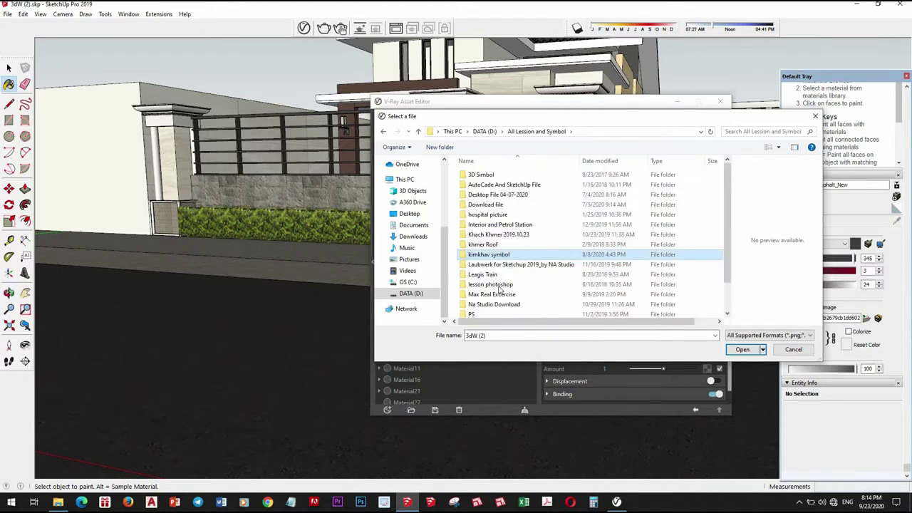
scroll(497, 299, "down", 1)
double_click(495, 296)
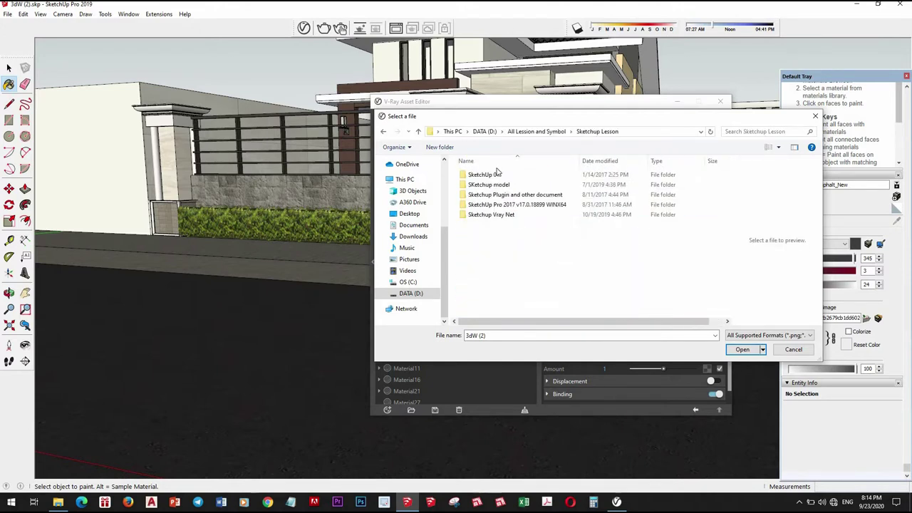
double_click(502, 216)
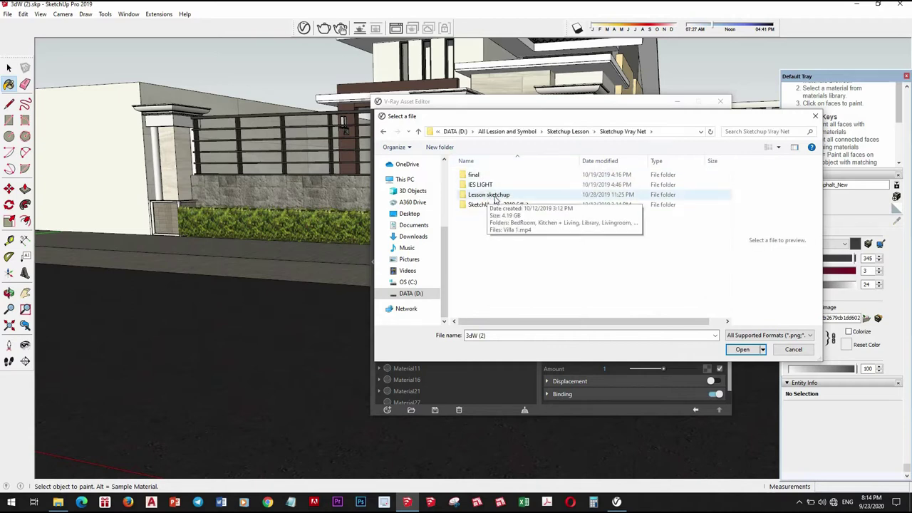
double_click(489, 194)
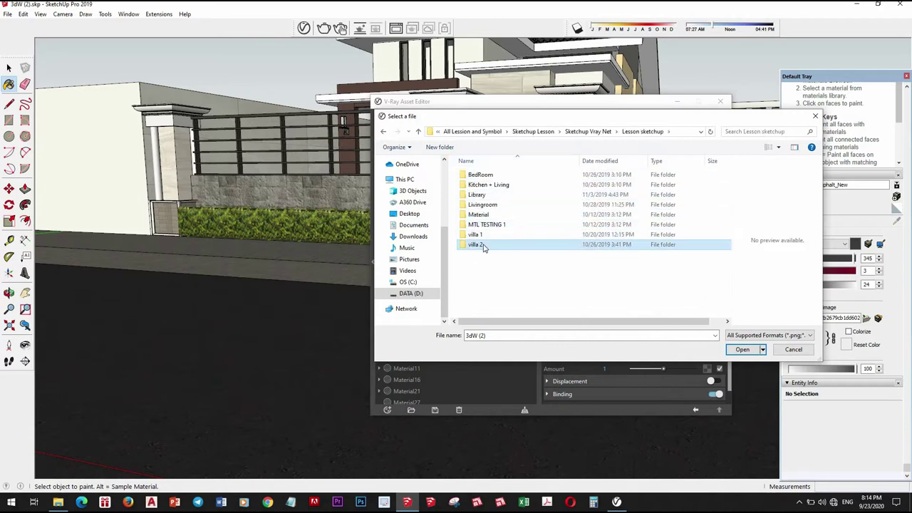
double_click(484, 245)
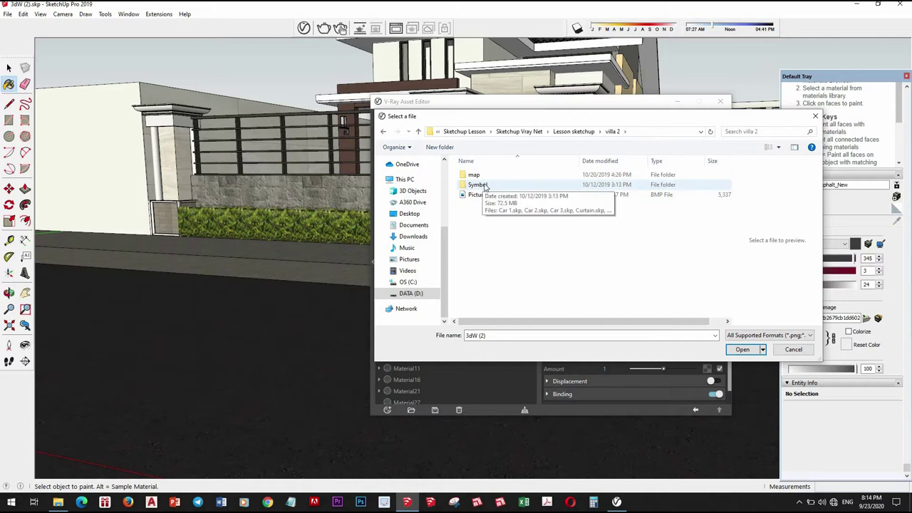
double_click(475, 176)
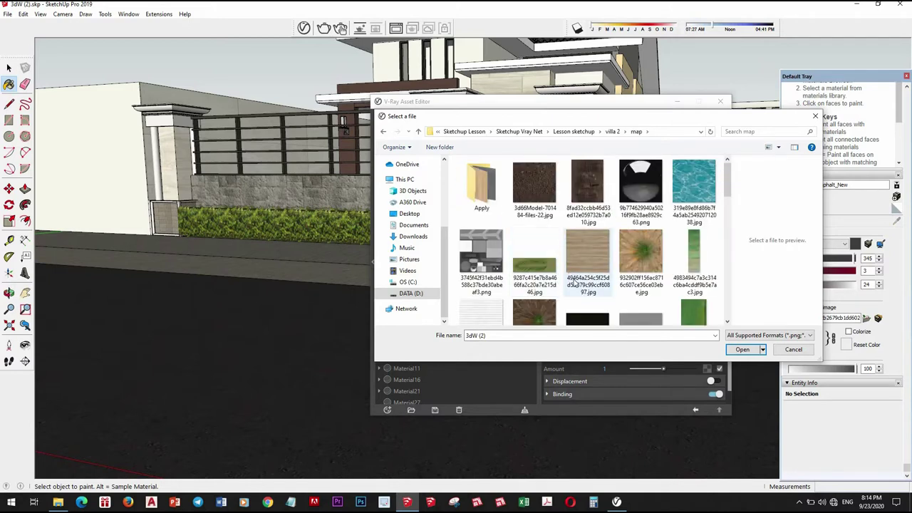
scroll(574, 282, "down", 5)
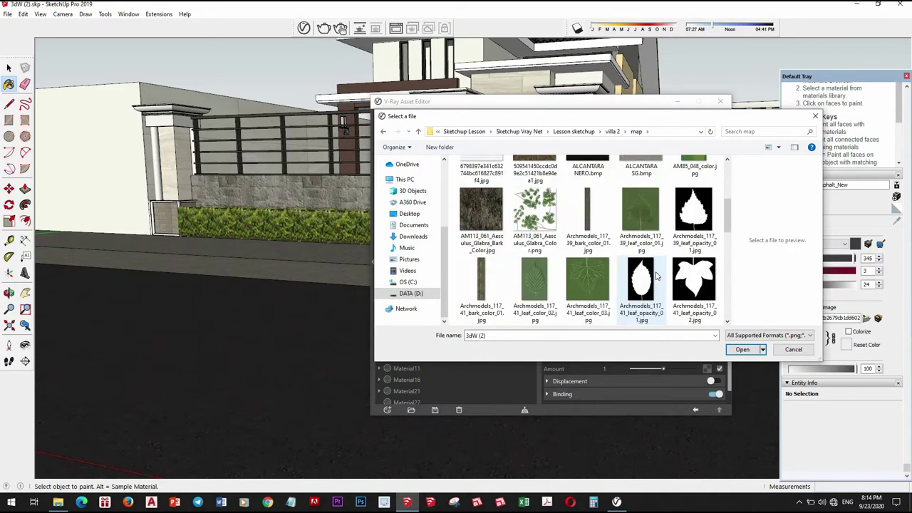
scroll(657, 275, "down", 2)
scroll(657, 276, "down", 1)
scroll(657, 275, "down", 2)
scroll(556, 228, "up", 3)
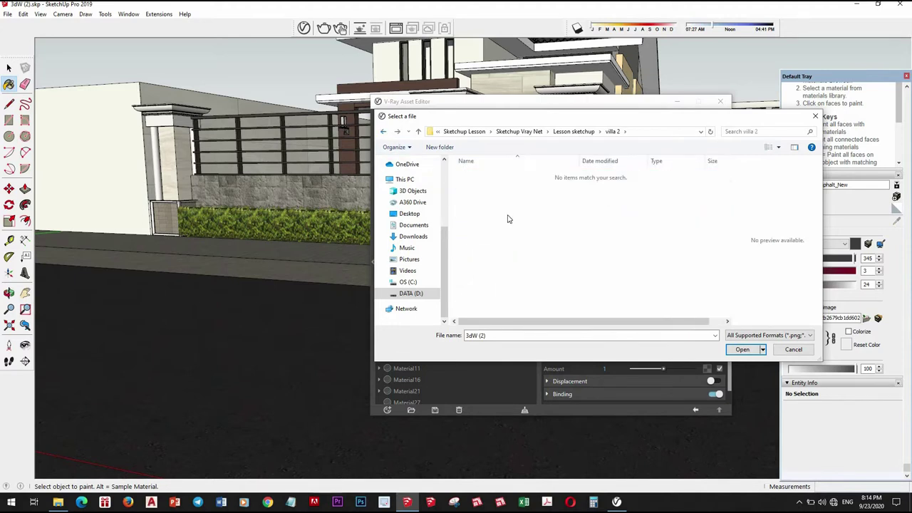
Load NtdUI.png from the map's Apply folder as the bitmap
left_click(383, 133)
left_click(383, 132)
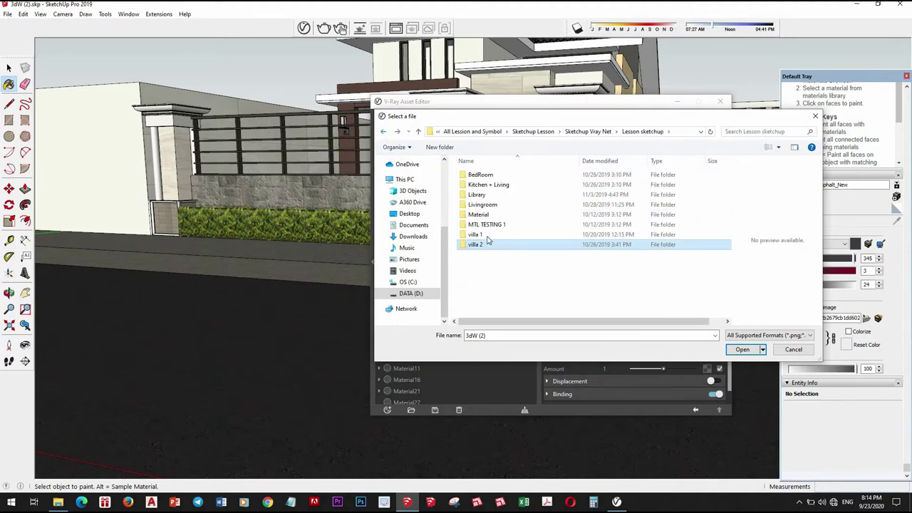
double_click(490, 243)
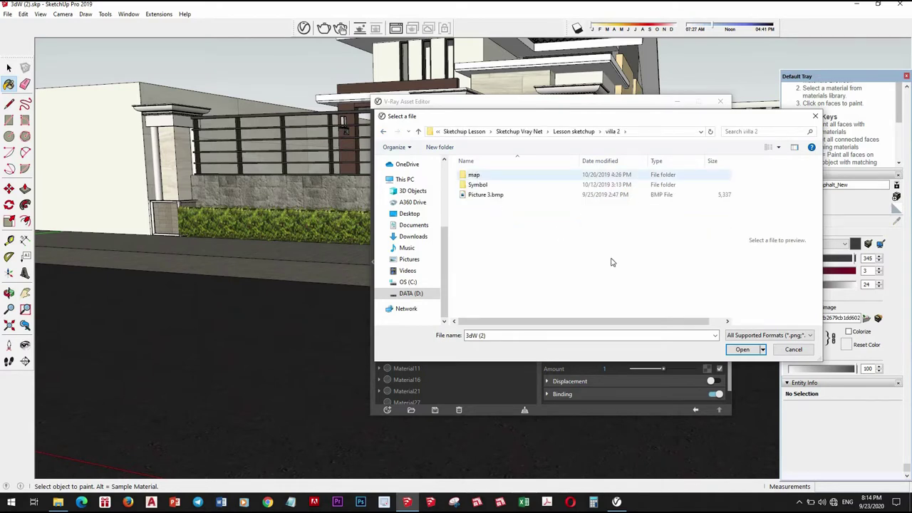
left_click(775, 338)
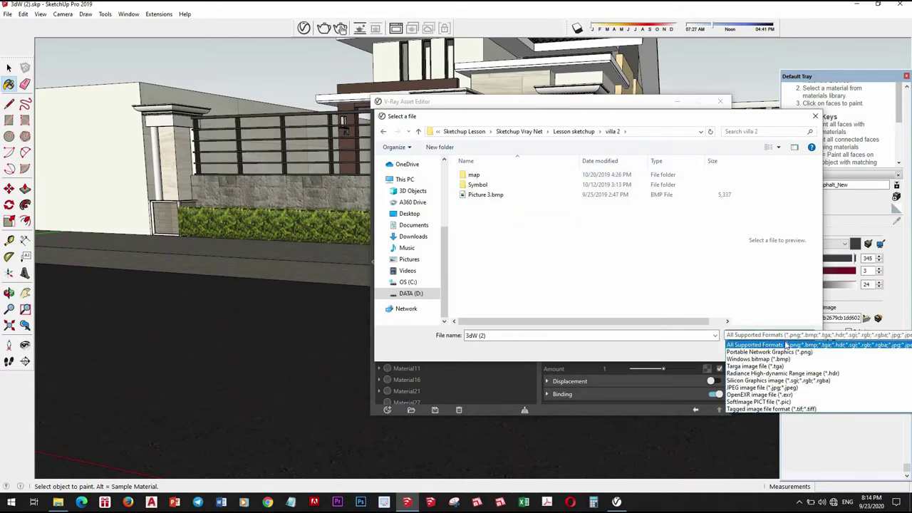
left_click(491, 265)
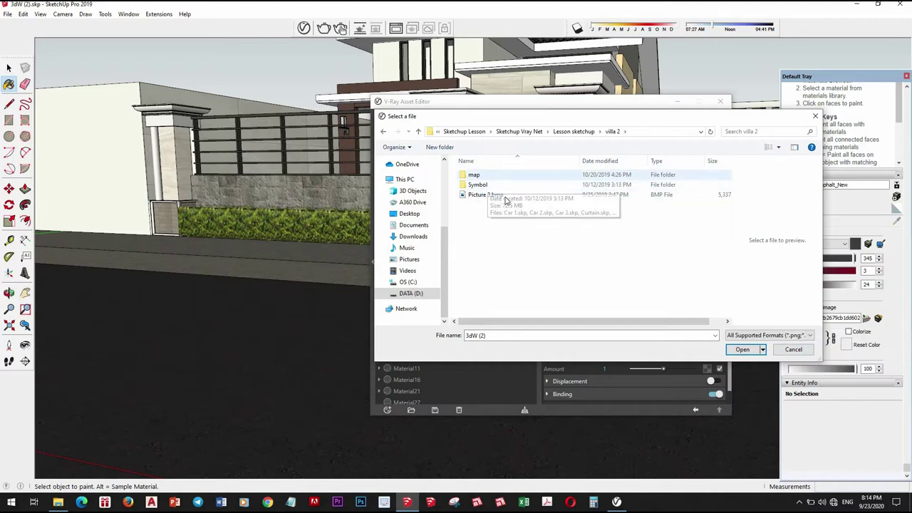
double_click(476, 176)
double_click(487, 196)
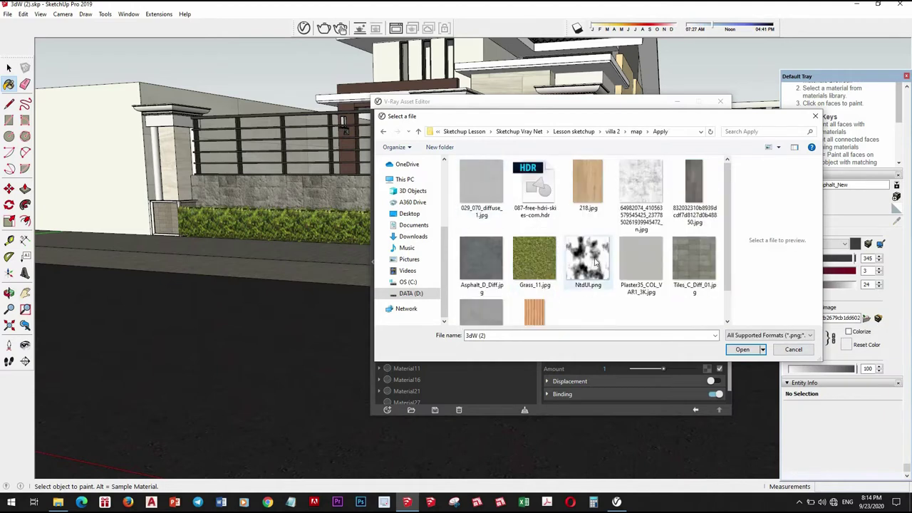
left_click(588, 260)
left_click(742, 349)
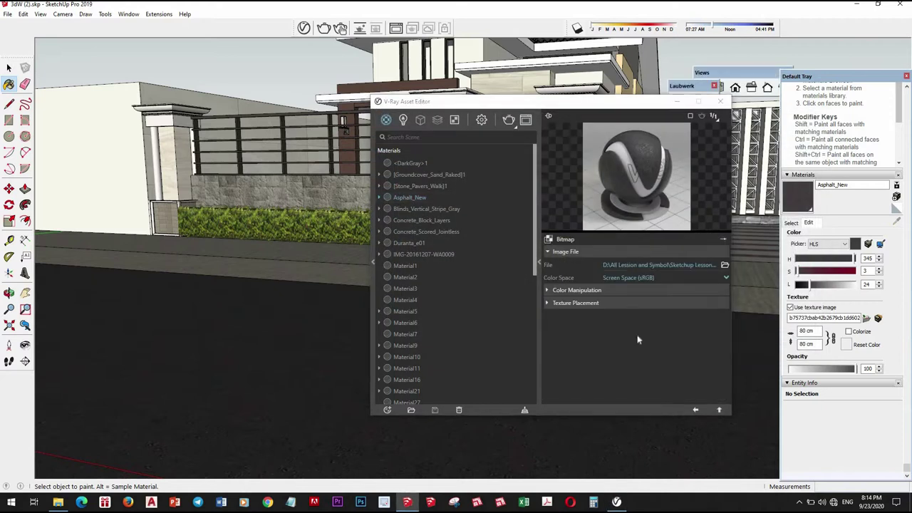
Switch the Asphalt_New material preview to the Floor scene
left_click(721, 412)
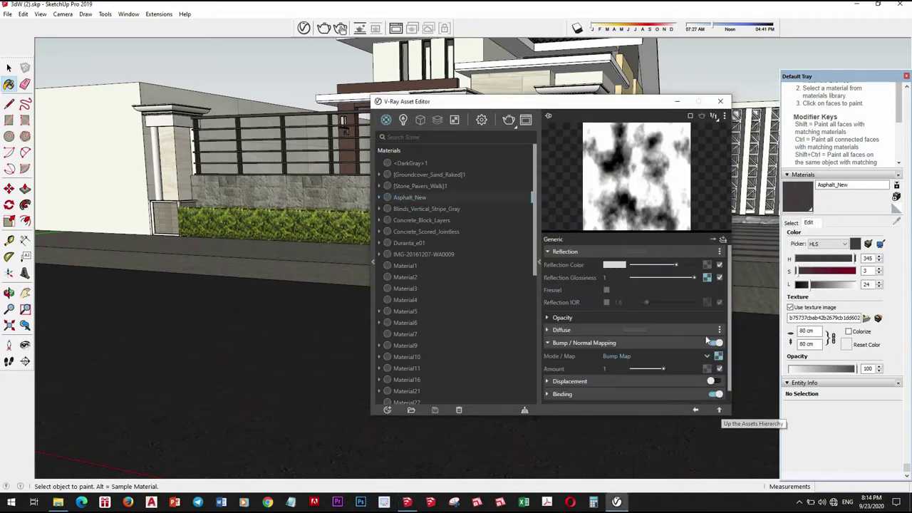
left_click(714, 116)
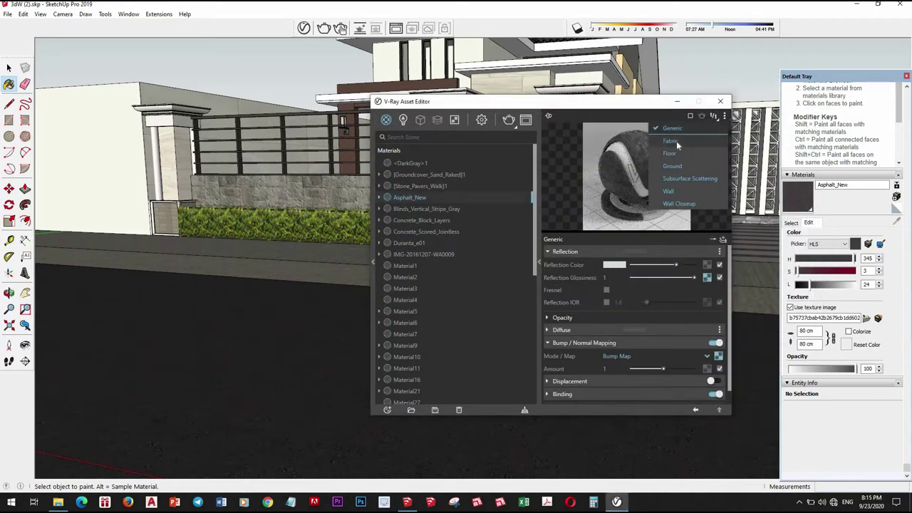
left_click(684, 192)
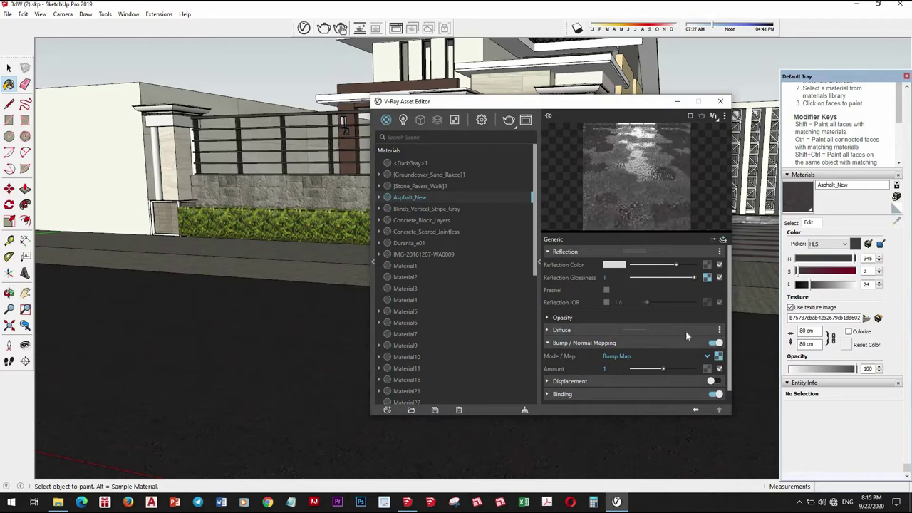
Fine-tune the reflection colour slightly and move the Asset Editor aside
left_click(684, 265)
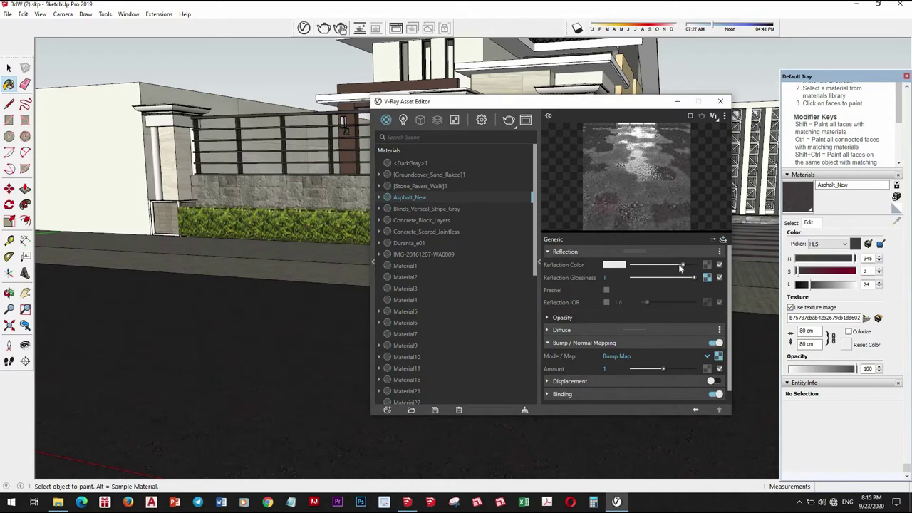
left_click_drag(680, 265, 678, 265)
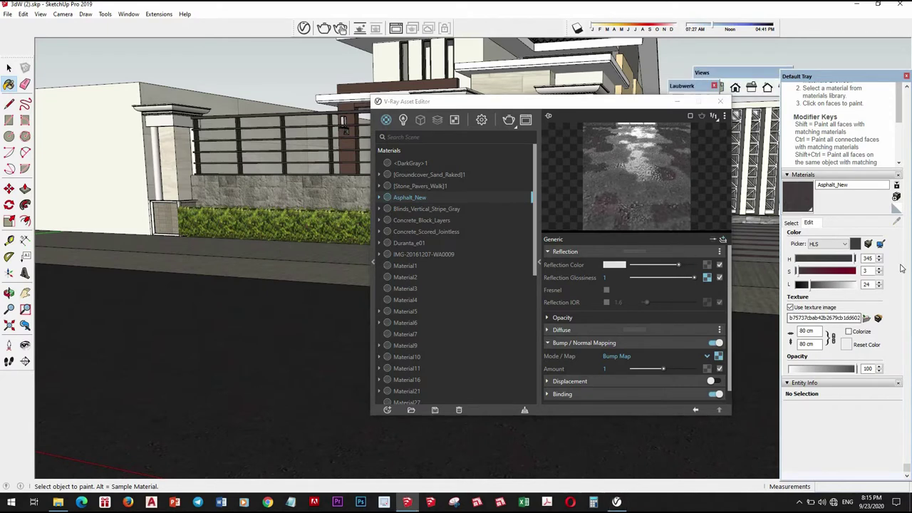
left_click(791, 222)
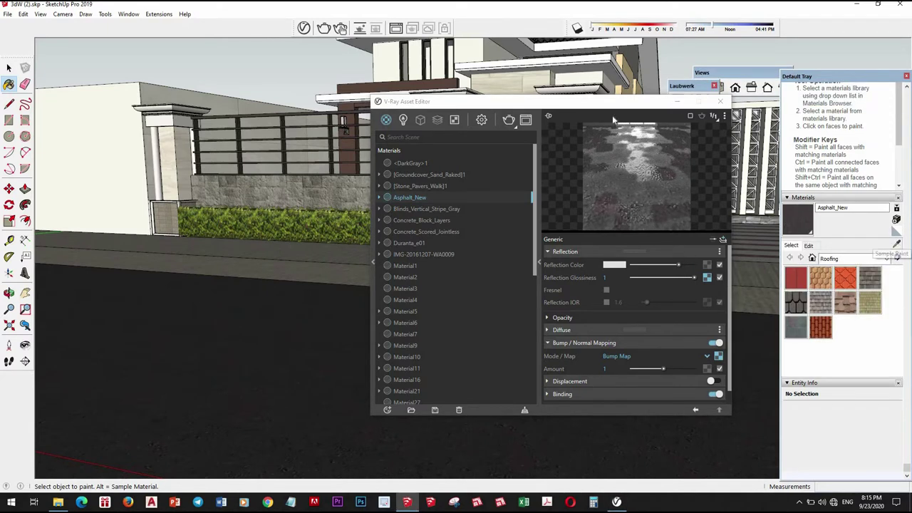
mouse_move(424, 105)
left_mouse_down()
mouse_move(342, 116)
mouse_move(174, 114)
left_mouse_up()
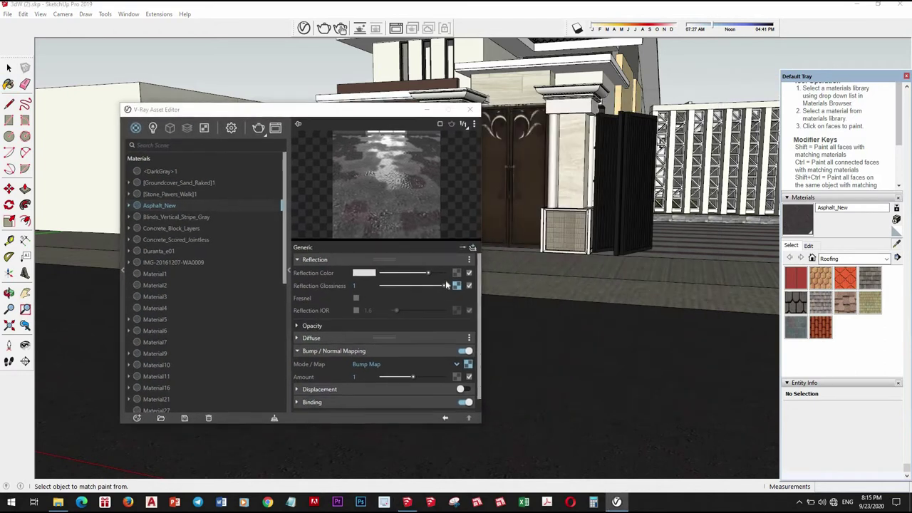
Turn on bump mapping for Groundcover_Sand_Raked and add a grey Reflection layer above Diffuse
left_click(662, 289, "alt")
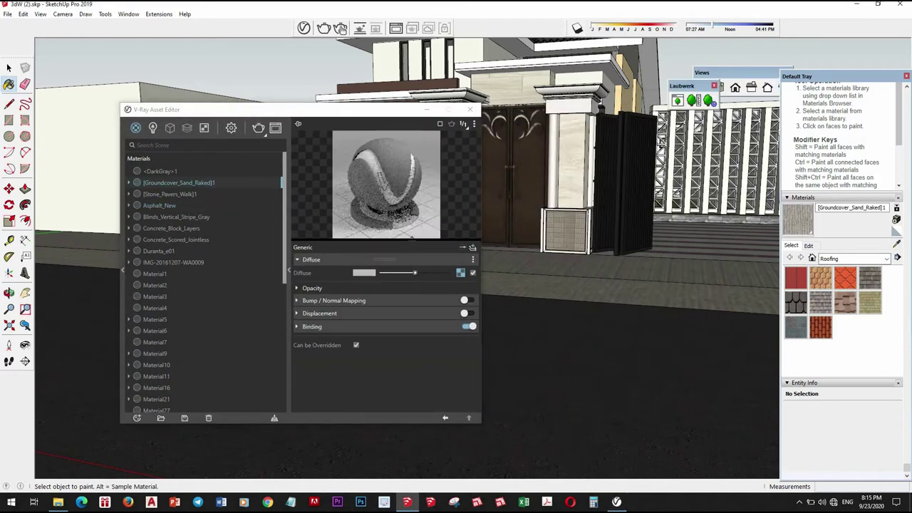
left_click(461, 273)
left_click(436, 270)
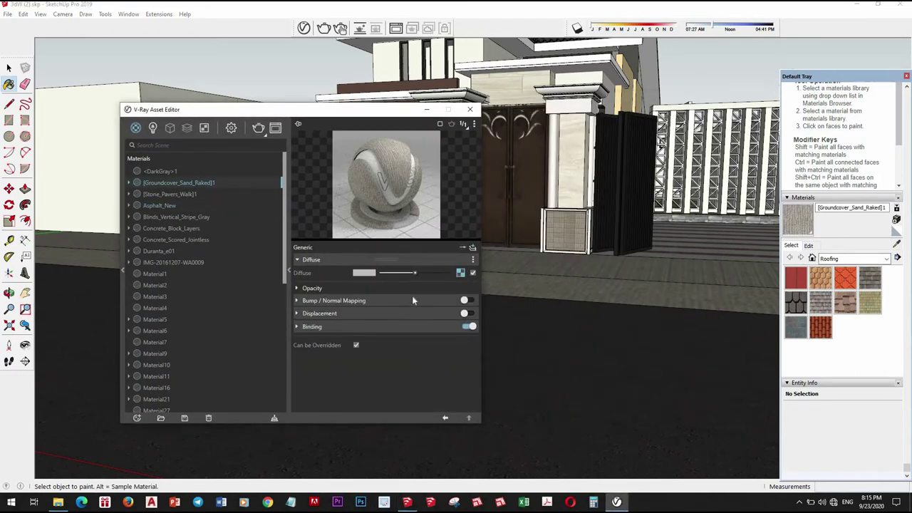
left_click(467, 300)
left_click(469, 300)
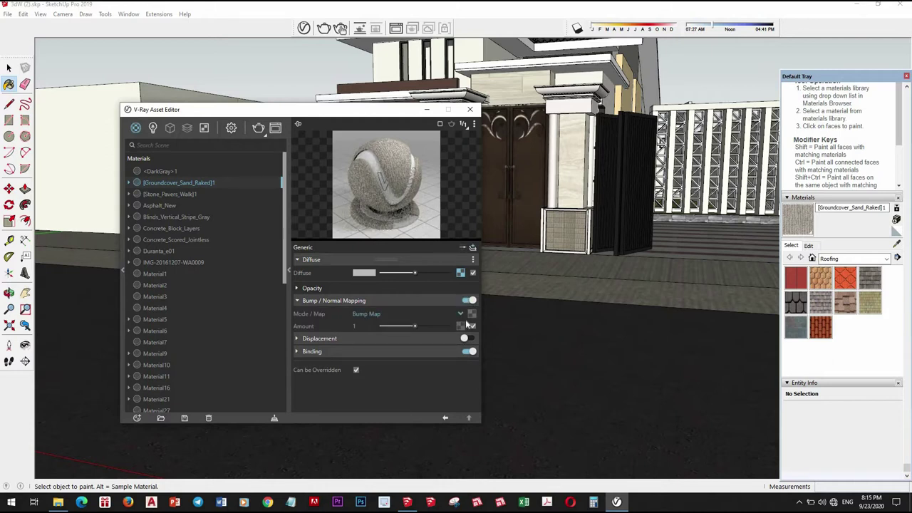
left_click(472, 247)
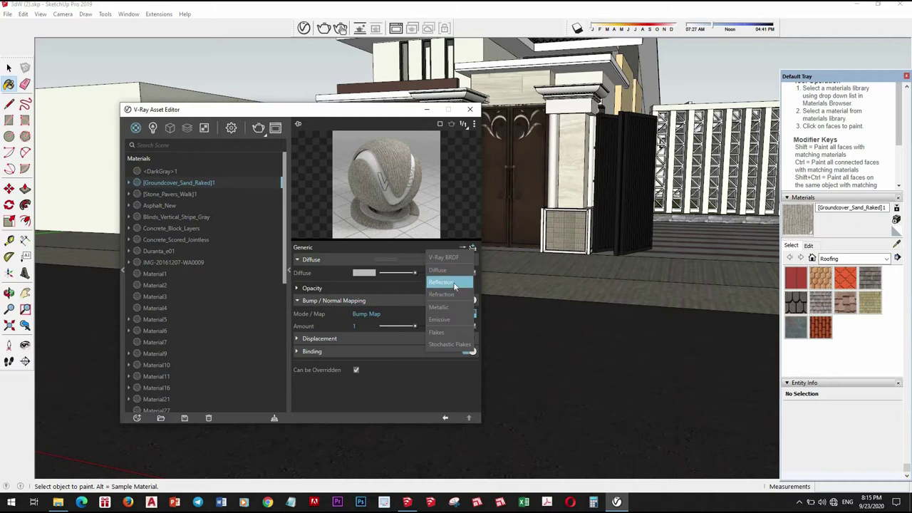
left_click(441, 282)
left_click_drag(442, 274, 423, 273)
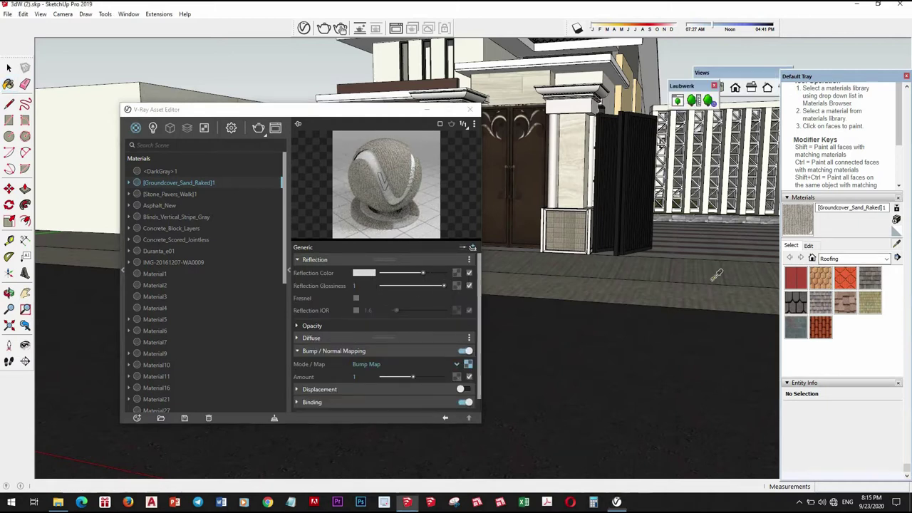
Use Concrete_Scored_Jointless's Diffuse texture as its bump map
left_click(689, 278, "alt")
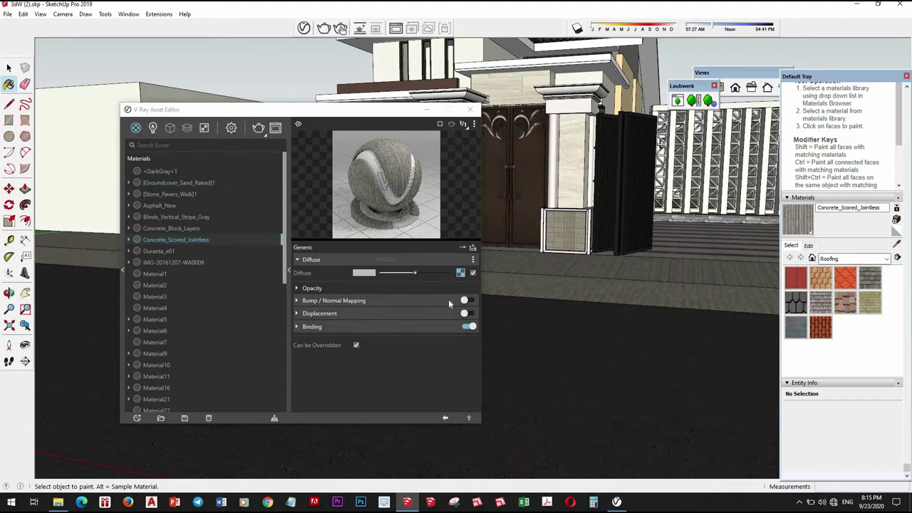
left_click(460, 273)
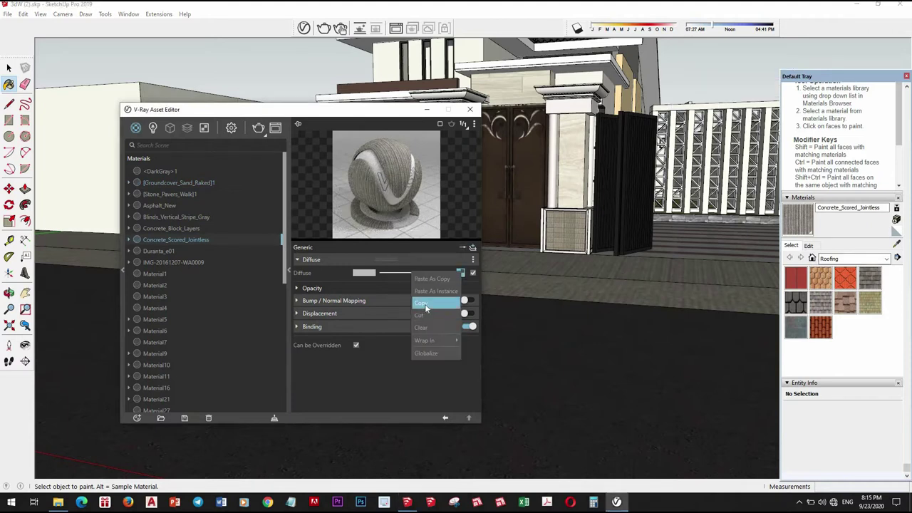
left_click(463, 304)
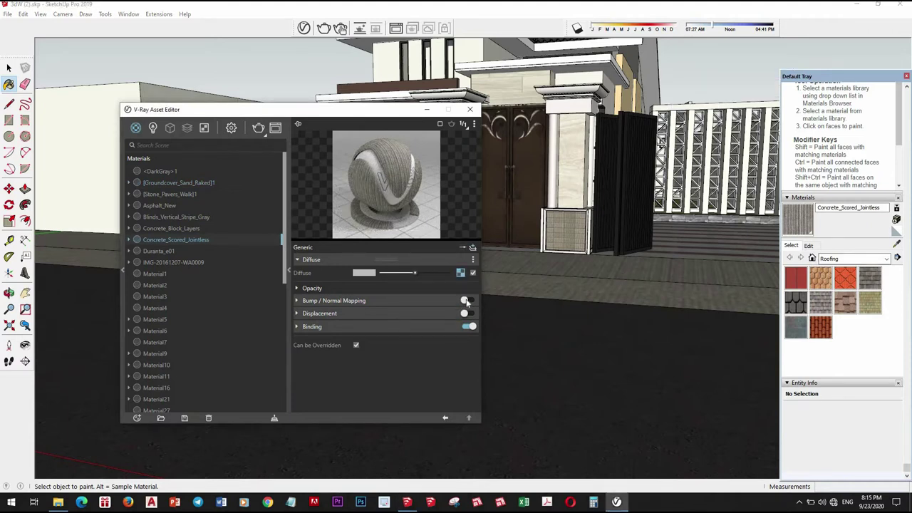
left_click(466, 302)
left_click(463, 314)
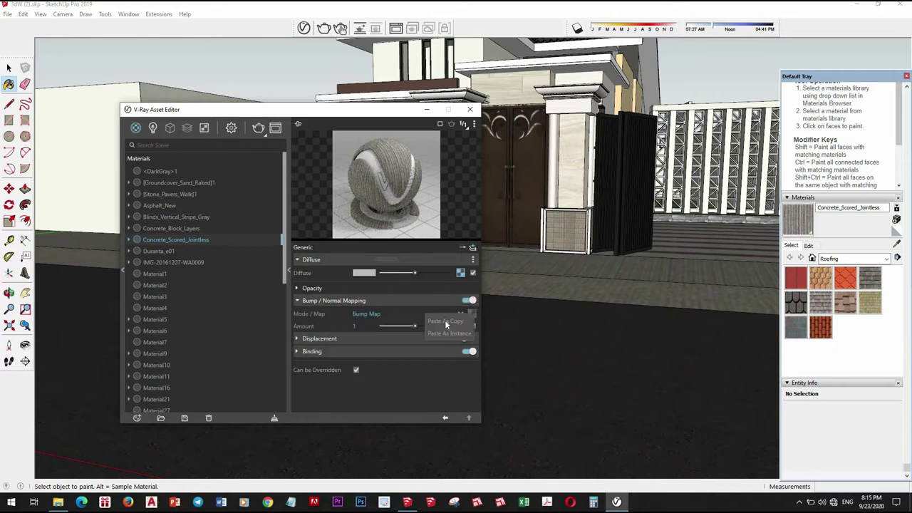
left_click(445, 321)
Add a Reflection layer to the concrete with bitmap NtdUI.png driving glossiness
left_click(472, 248)
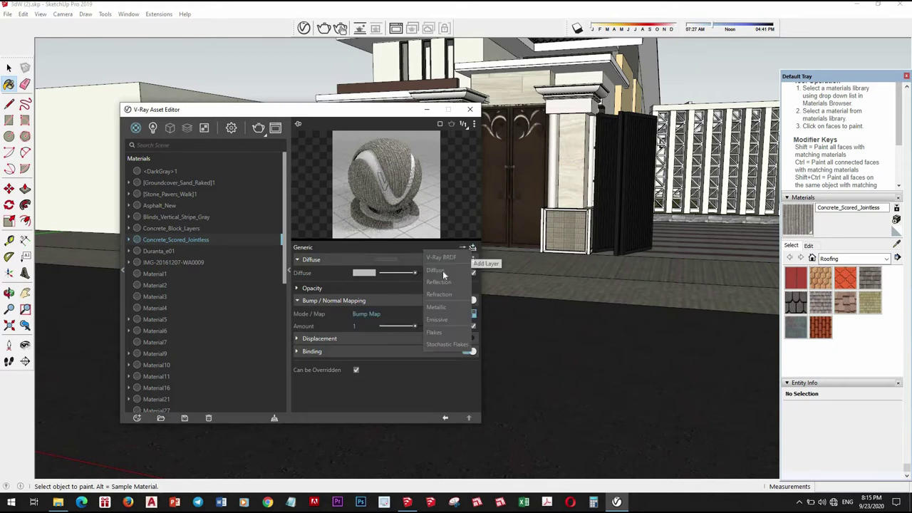
left_click(439, 282)
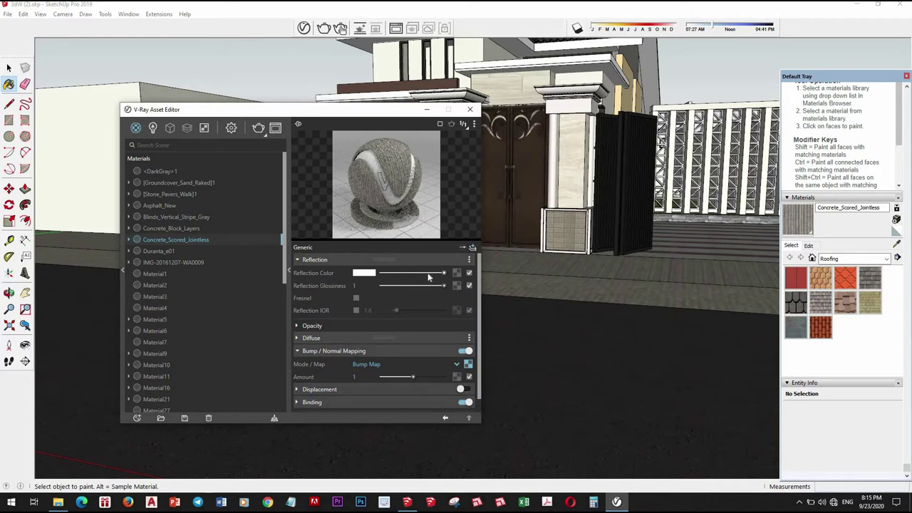
left_click(439, 124)
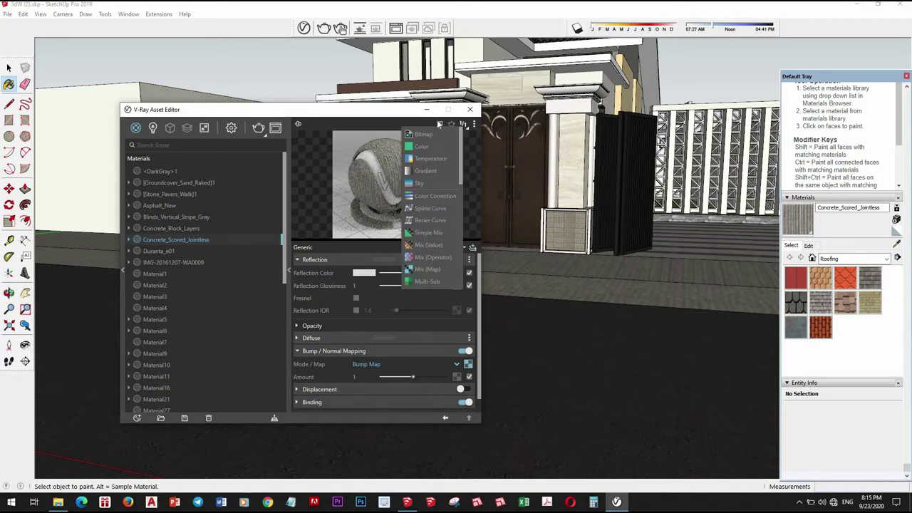
left_click(424, 134)
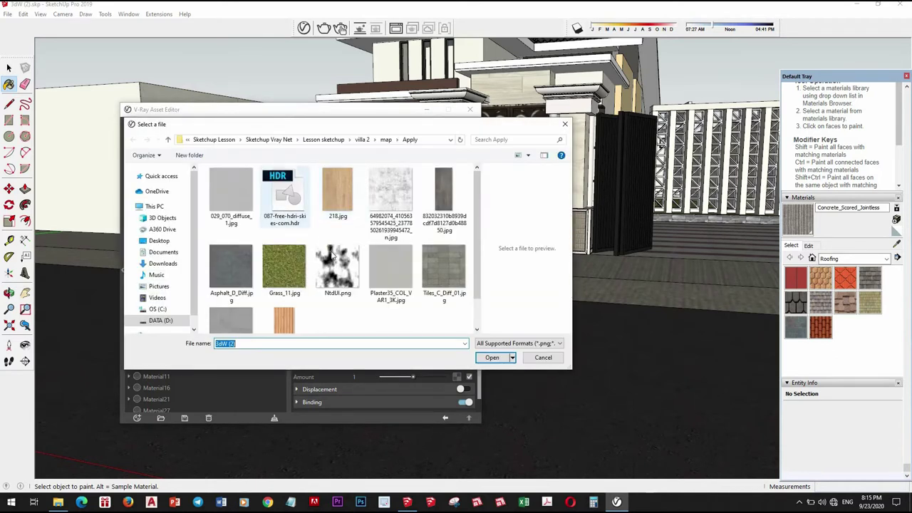
left_click(337, 267)
left_click(492, 357)
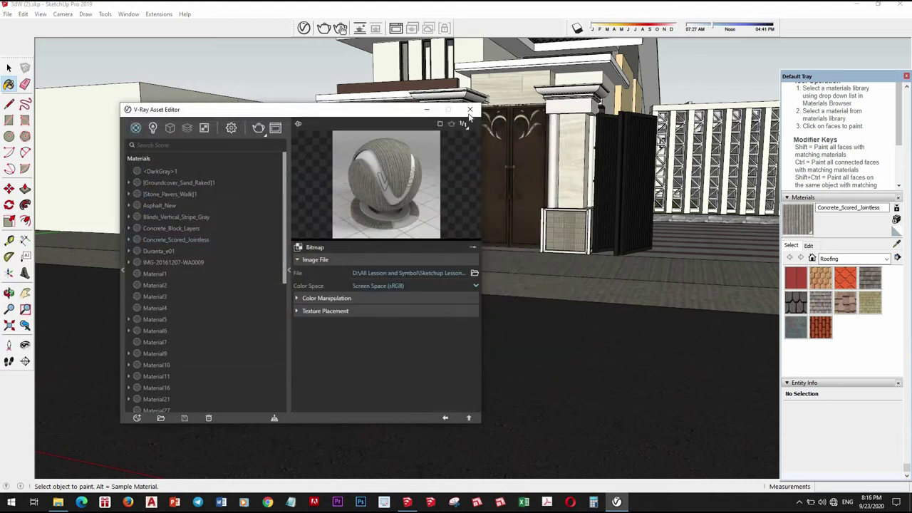
Switch the concrete material preview to the Floor scene
left_click(468, 419)
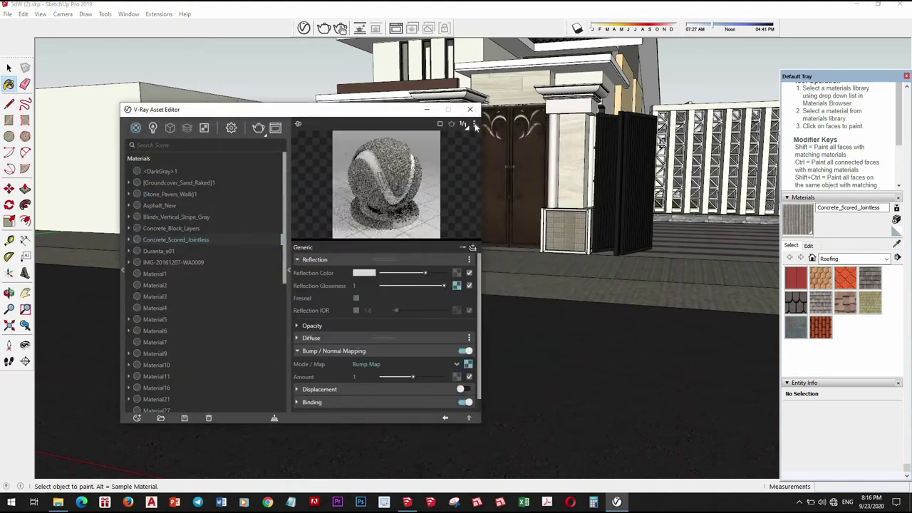
left_click(474, 123)
left_click(420, 162)
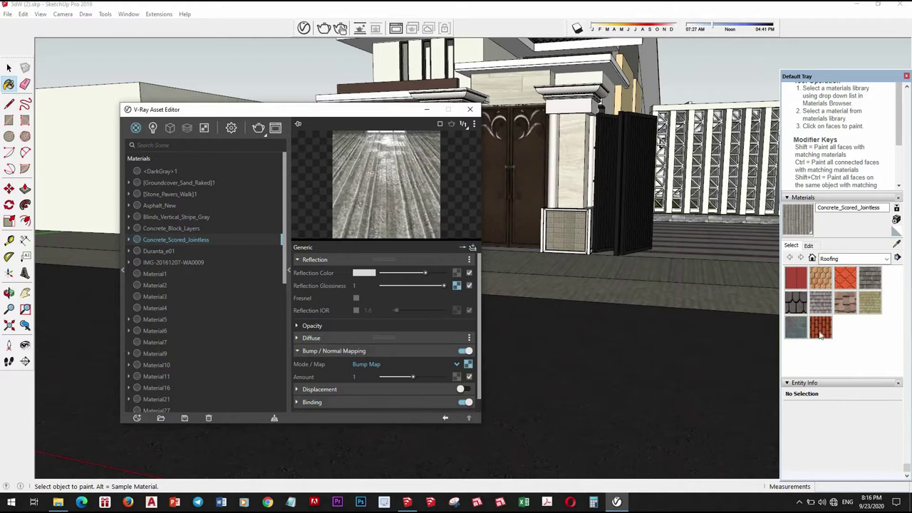
Map bitmap NtdUI.png to Groundcover_Sand_Raked's reflection glossiness
left_click(688, 287, "alt")
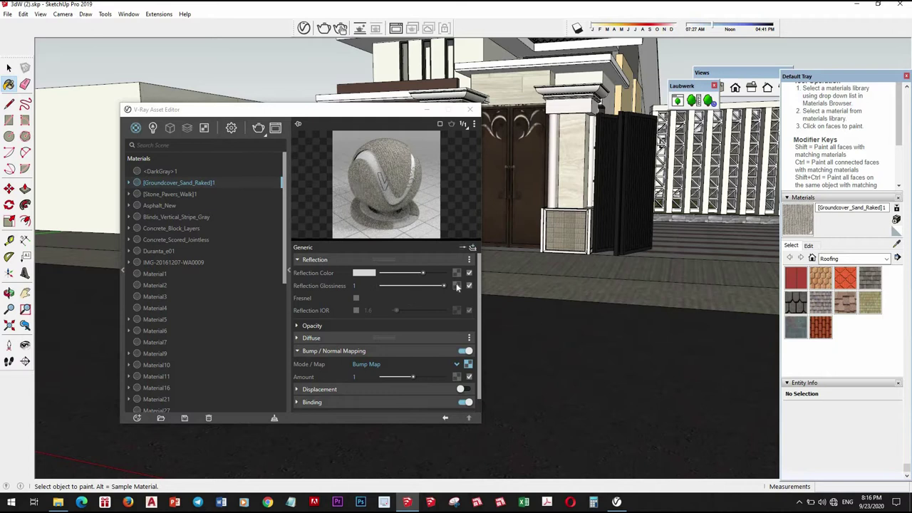
left_click(451, 123)
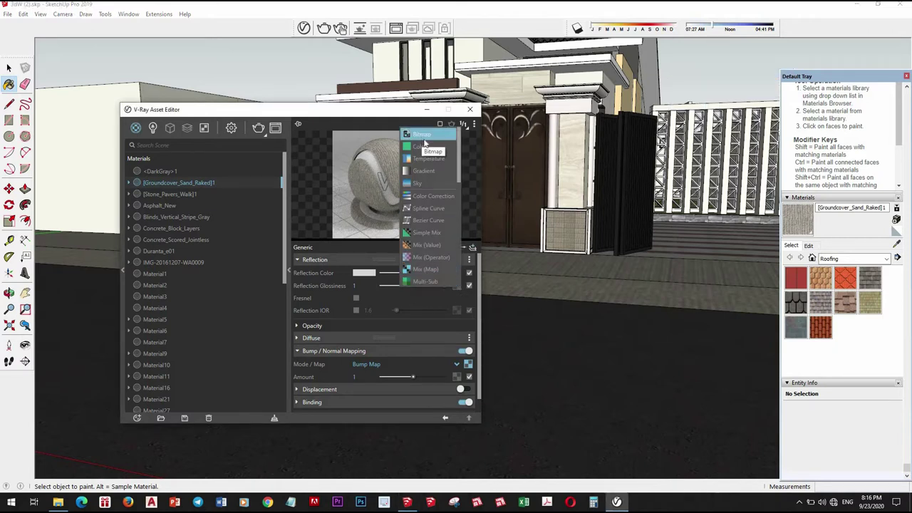
left_click(431, 148)
left_click(468, 364)
left_click(337, 269)
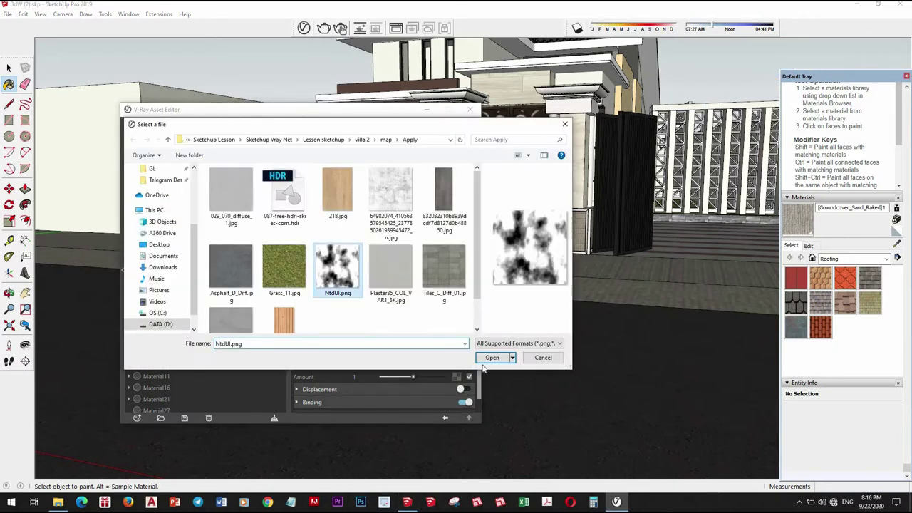
left_click(491, 358)
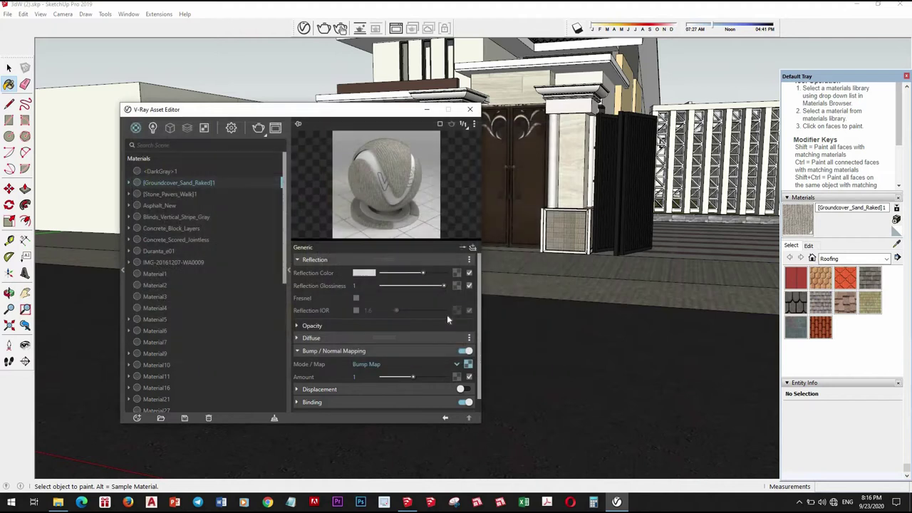
left_click(468, 418)
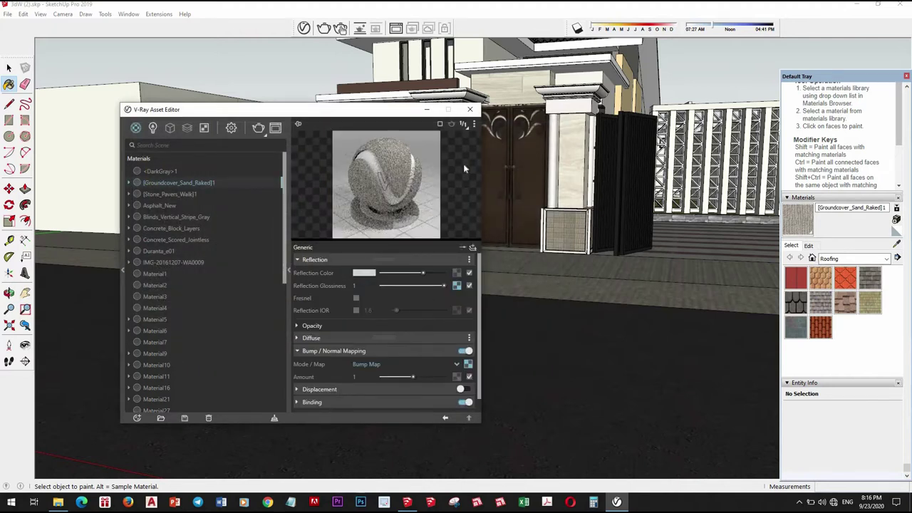
Preview the sand material as a Floor, then sample the black Material6
left_click(451, 124)
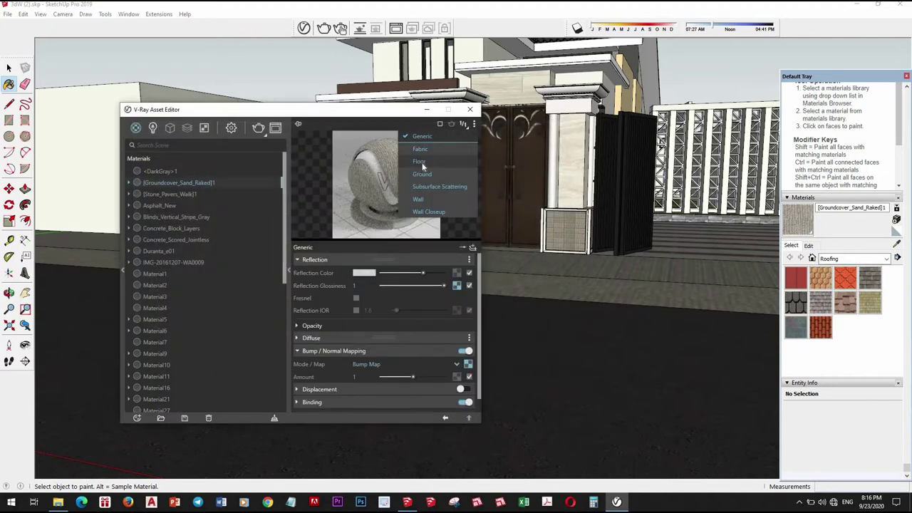
left_click(422, 163)
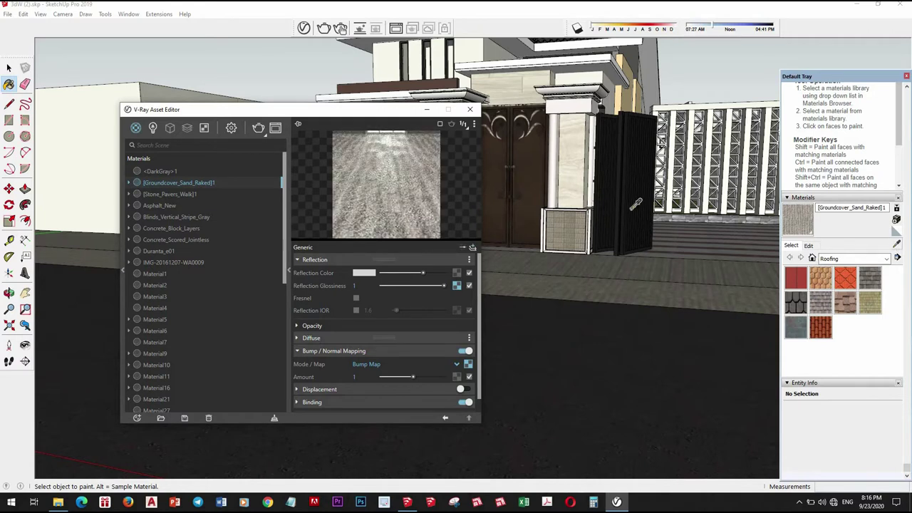
left_click(635, 203, "alt")
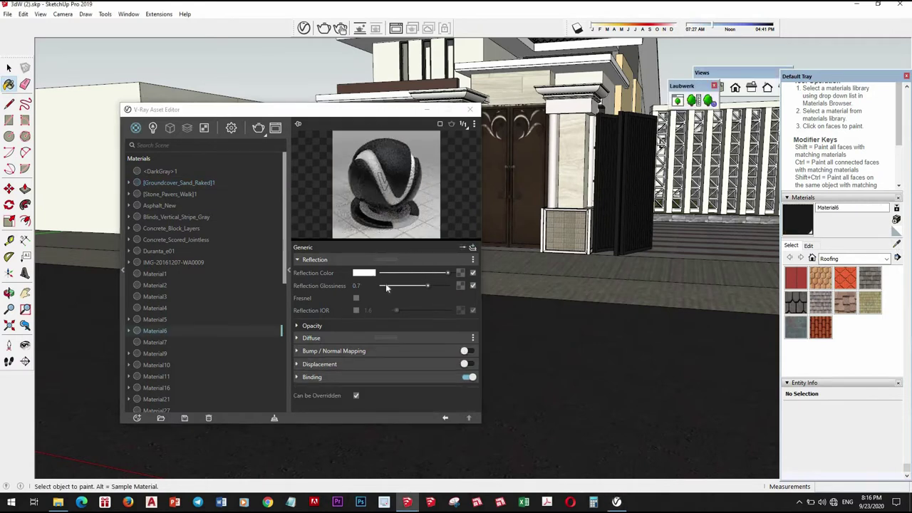
Give Material6 reflection IOR 2, glossiness 0.95 and a dimmer grey reflection colour
left_click(356, 310)
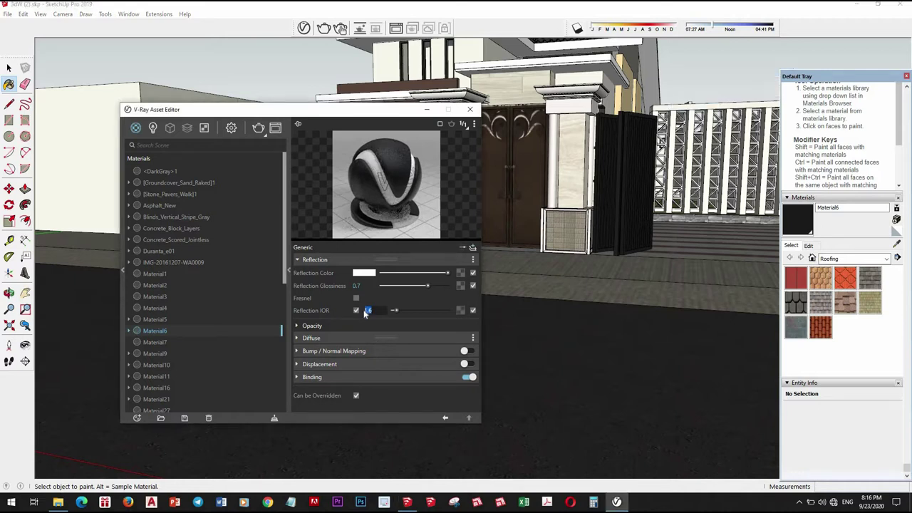
type("2")
left_click_drag(427, 285, 437, 285)
left_click(431, 272)
left_click_drag(437, 285, 444, 286)
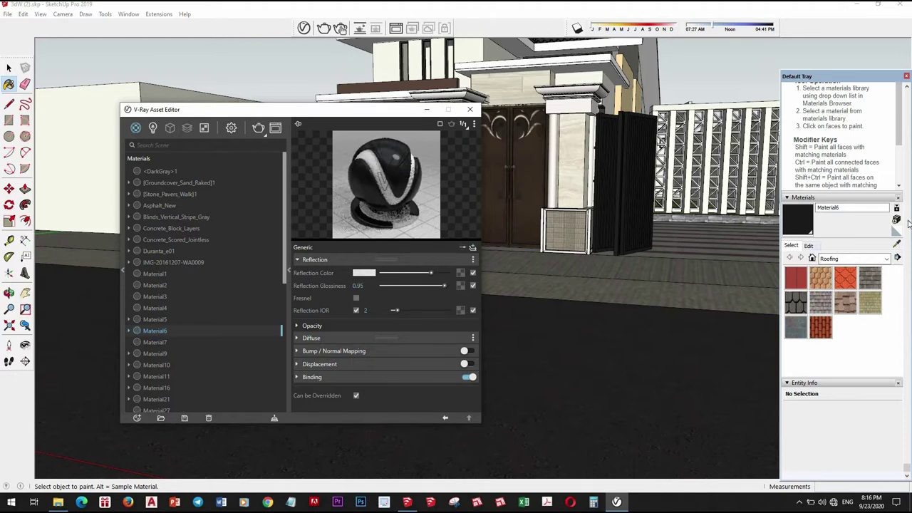
Give stone Material39 its texture as a bump map and a grey Reflection layer
left_click(581, 228, "alt")
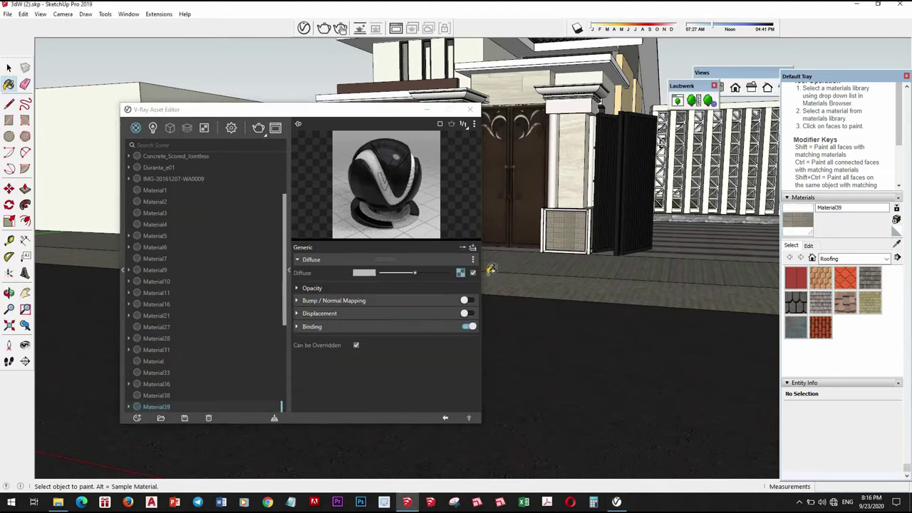
right_click(461, 274)
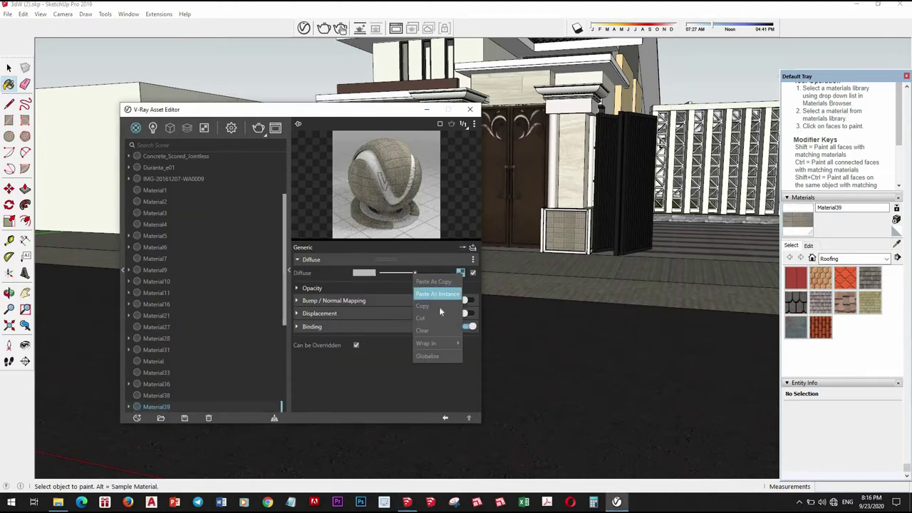
left_click(422, 306)
left_click(334, 300)
left_click(470, 300)
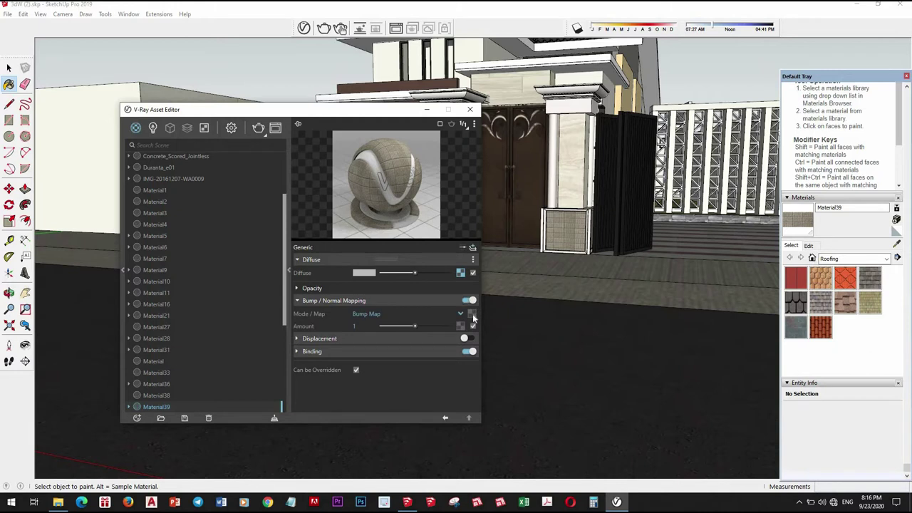
right_click(470, 313)
left_click(473, 247)
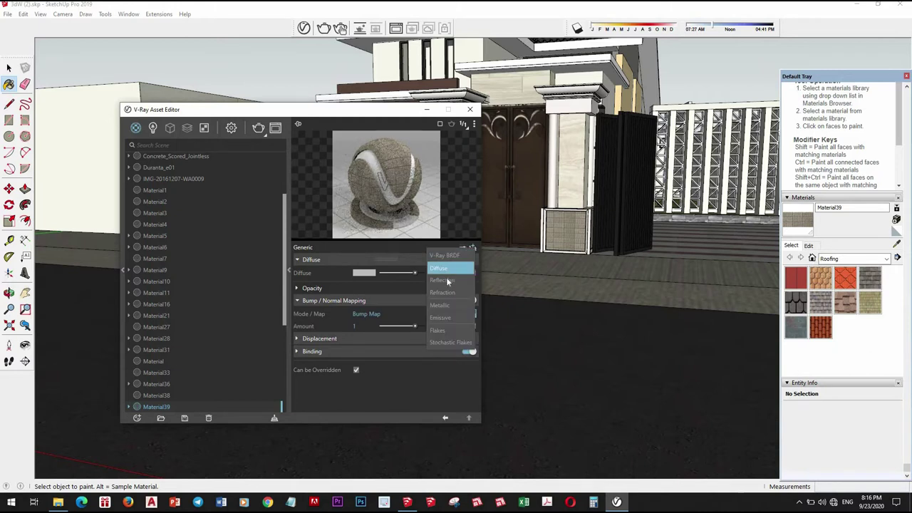
left_click(429, 282)
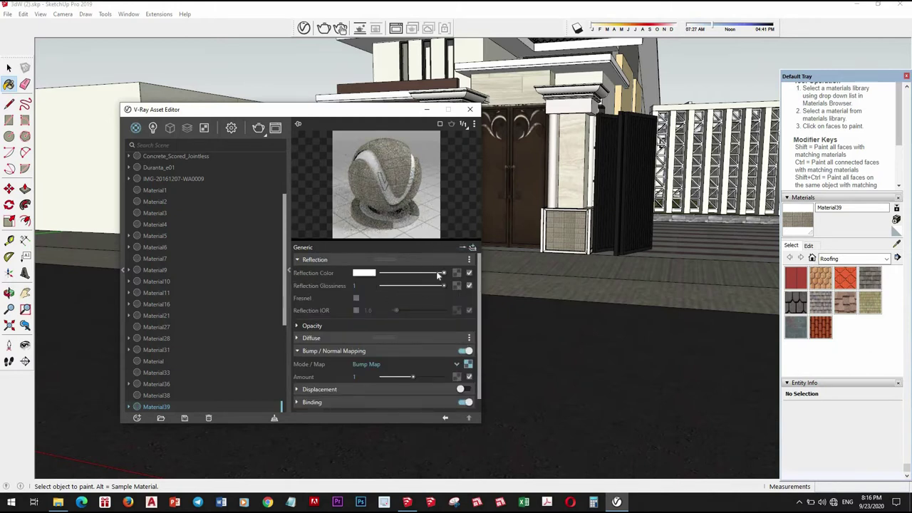
left_click_drag(431, 274, 428, 273)
Give door material IMG-20161207-WA0009 its texture as bump map plus a grey Reflection layer
left_click(897, 244)
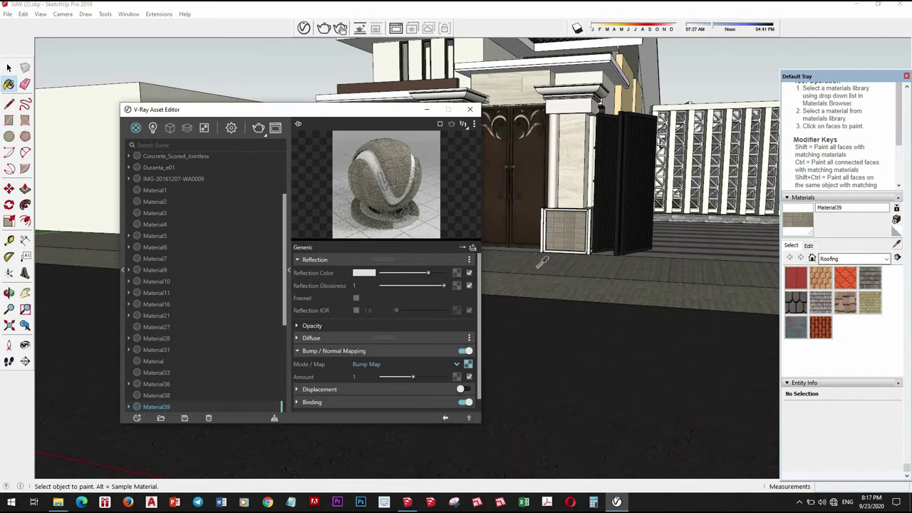
left_click(528, 166)
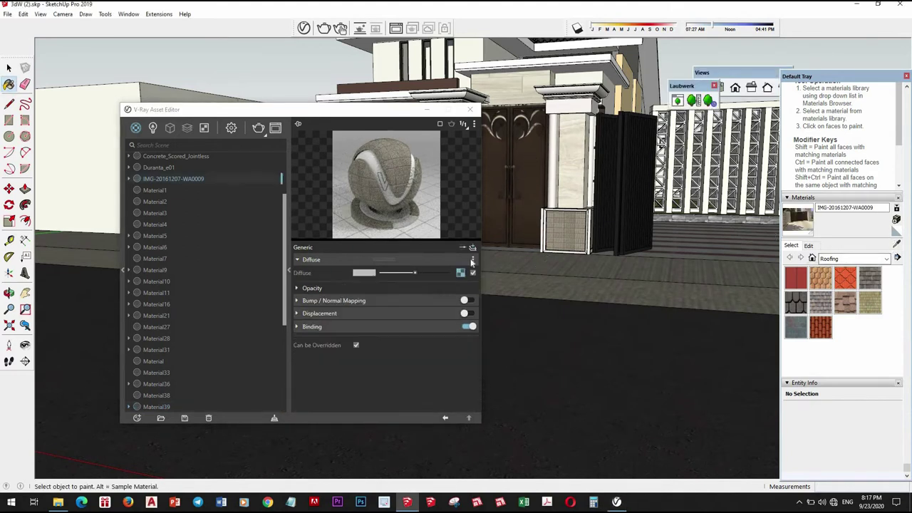
right_click(461, 274)
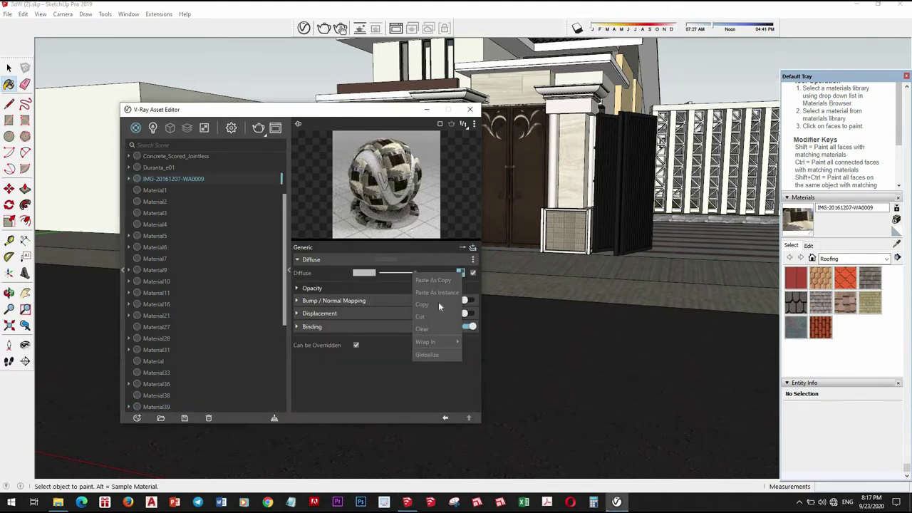
left_click(422, 305)
left_click(470, 300)
right_click(460, 314)
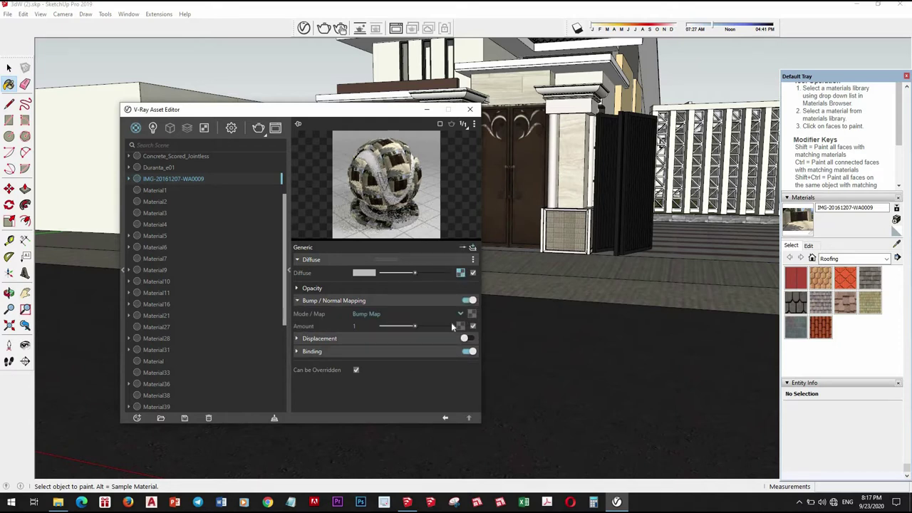
left_click(441, 322)
left_click(472, 247)
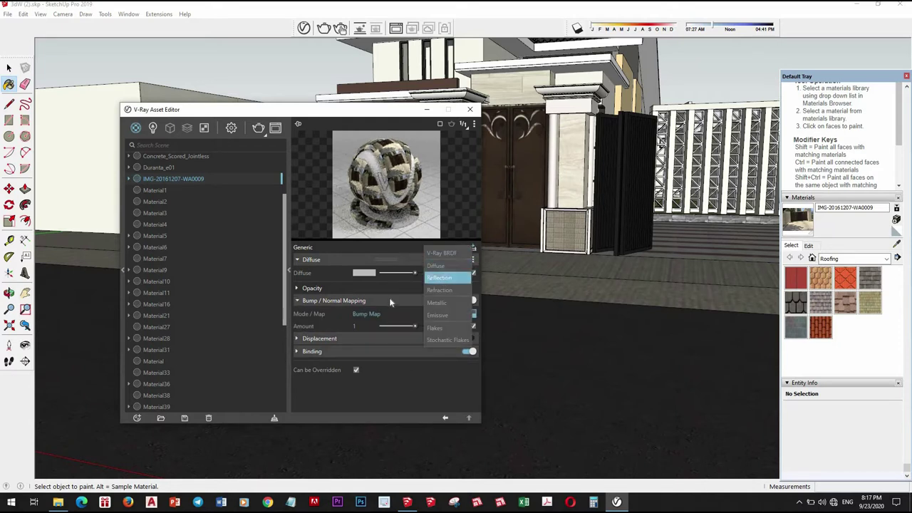
left_click(443, 277)
left_click_drag(444, 275, 427, 275)
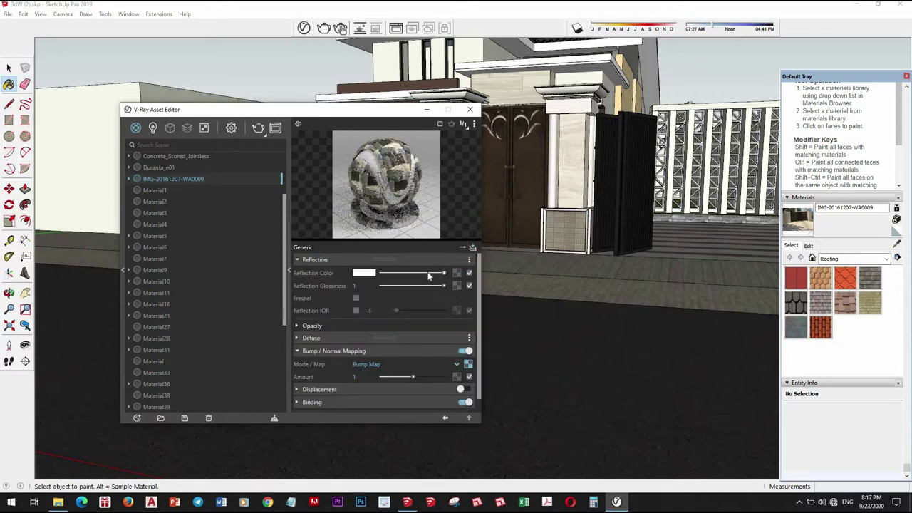
left_click(897, 245)
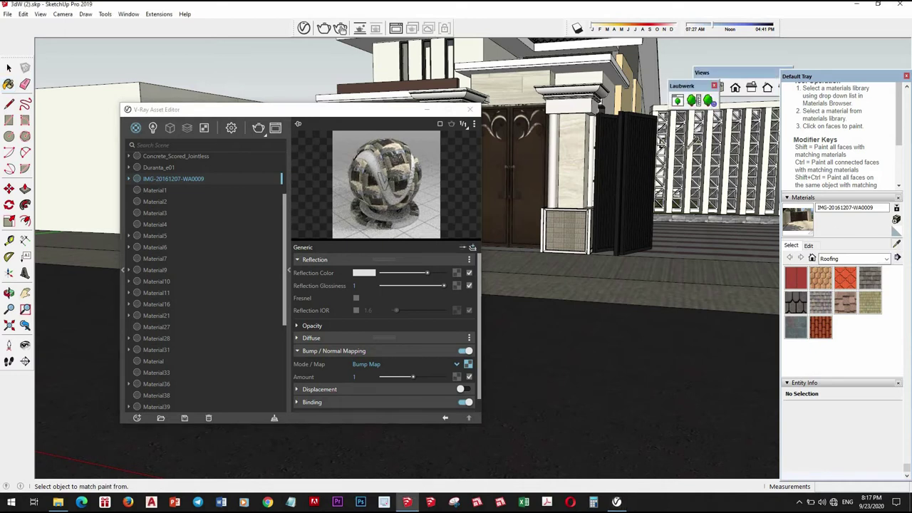
Add a grey Reflection layer with glossiness 0.85 to the fence's Material7
left_click(688, 144)
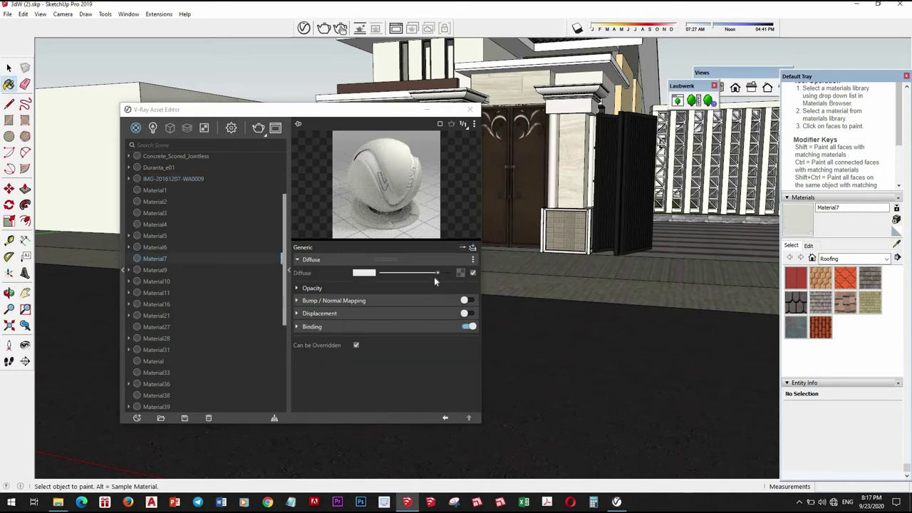
left_click(472, 247)
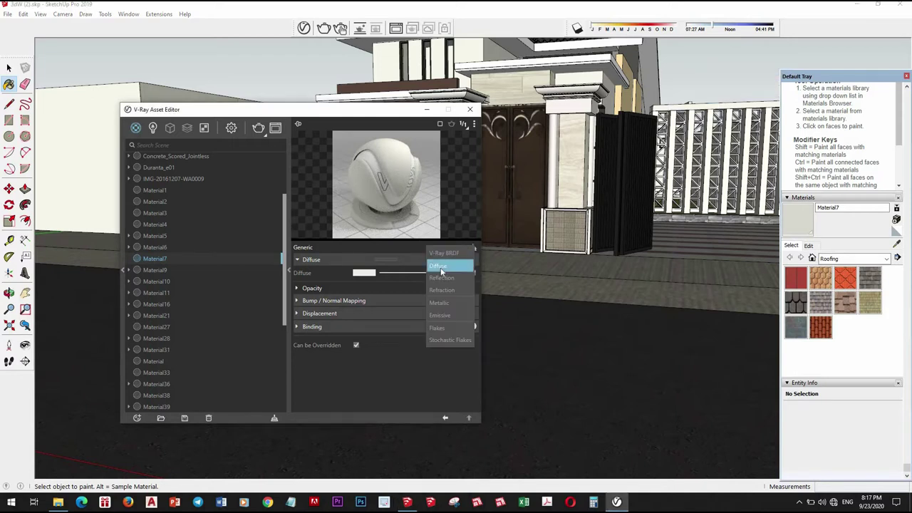
left_click(446, 282)
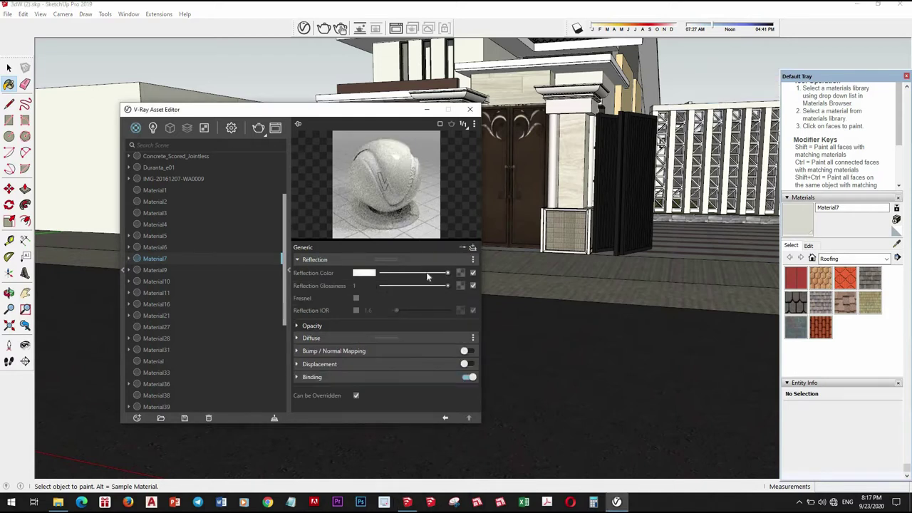
left_click_drag(447, 273, 426, 273)
left_click(438, 285)
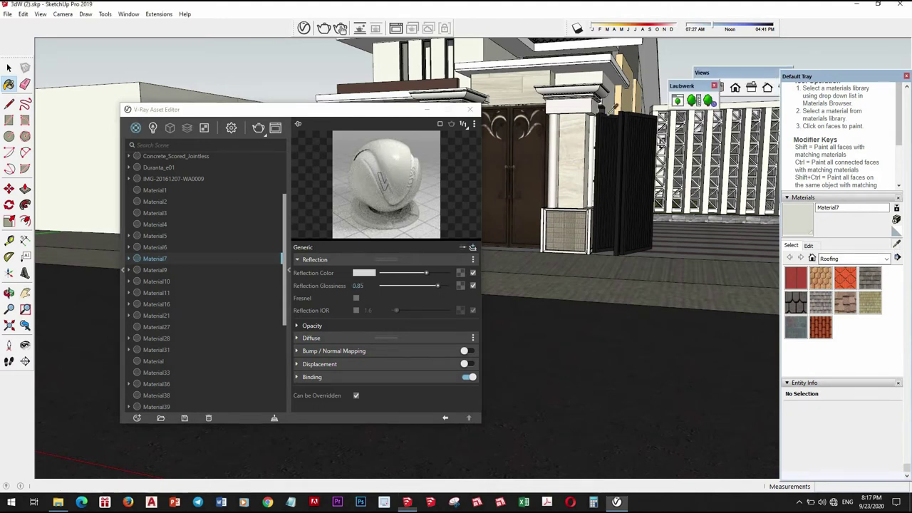
Add a grey Reflection layer with glossiness 0.9 to beige Material86, then sample Material11
left_click(532, 168, "alt")
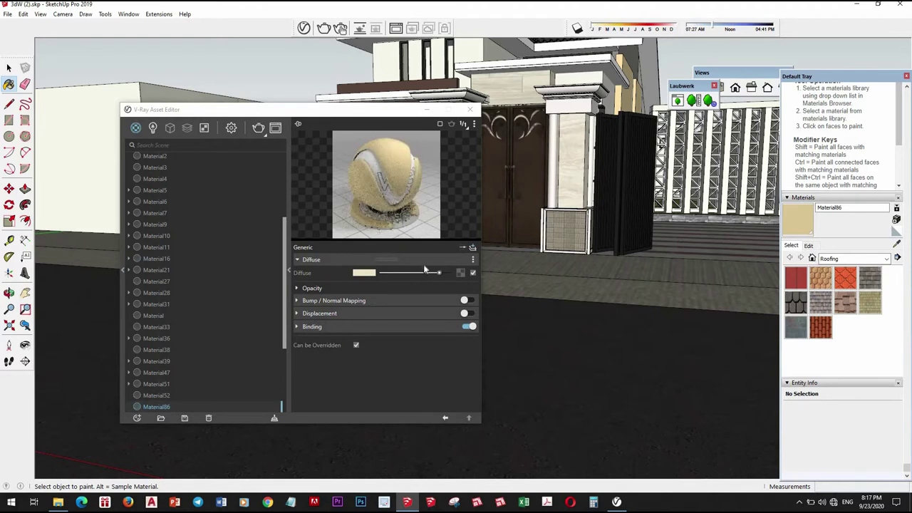
left_click(472, 248)
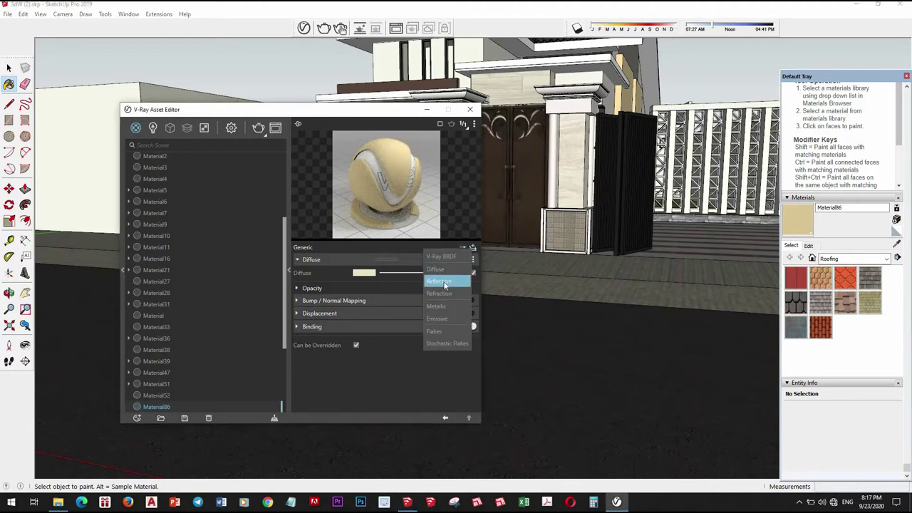
left_click(446, 279)
left_click(431, 274)
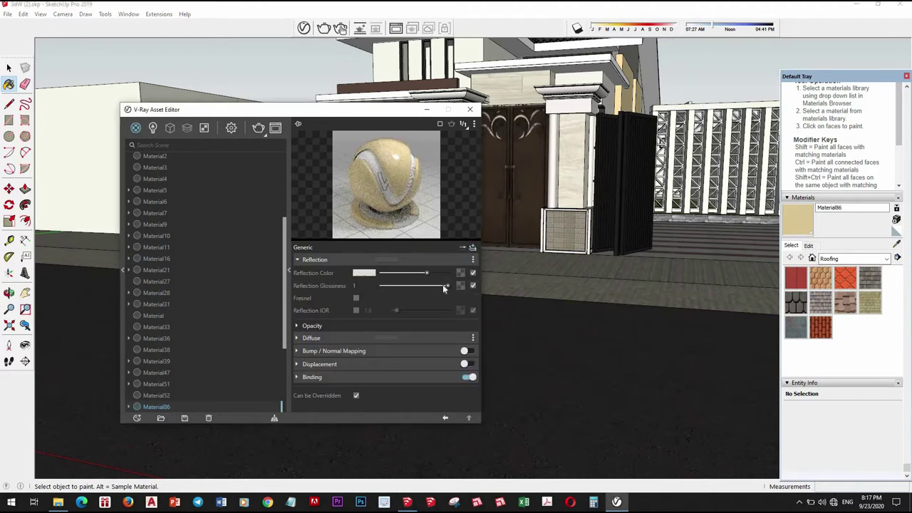
left_click_drag(445, 286, 439, 285)
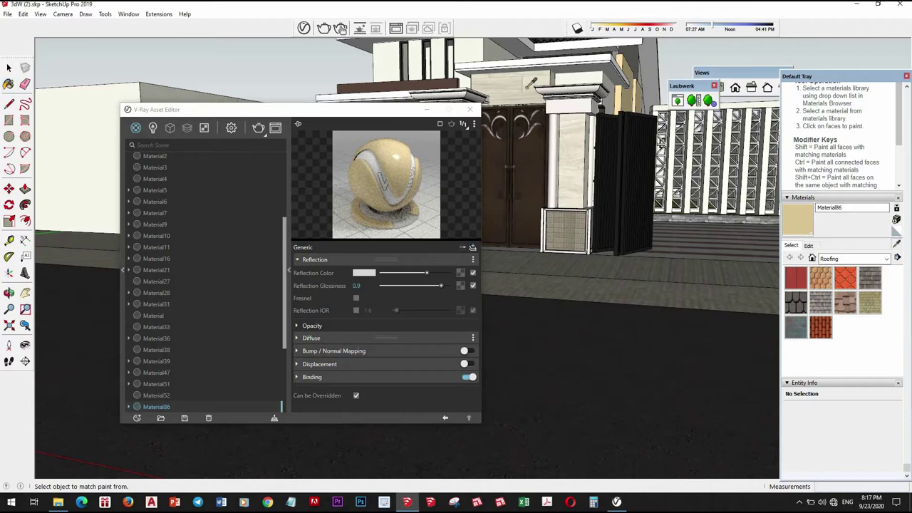
left_click(543, 161, "alt")
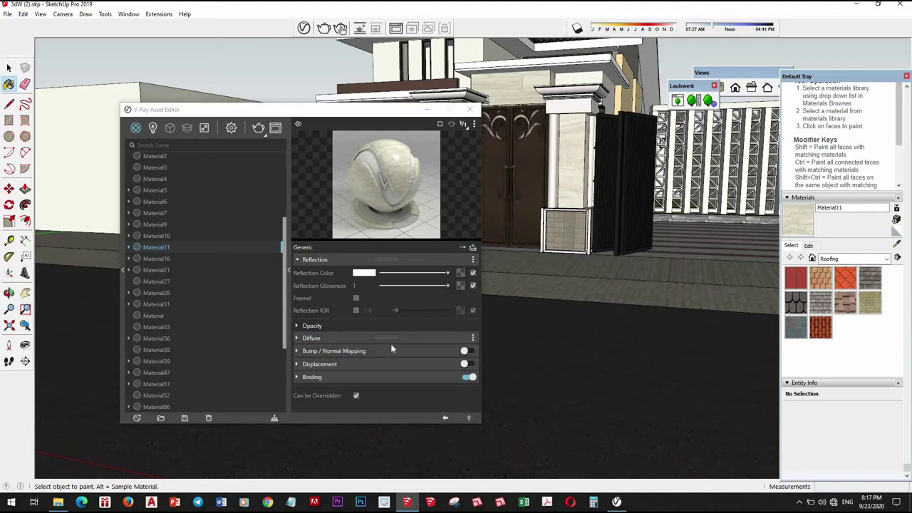
Paste Material11's Diffuse texture into its bump map slot
left_click(446, 340)
right_click(456, 347)
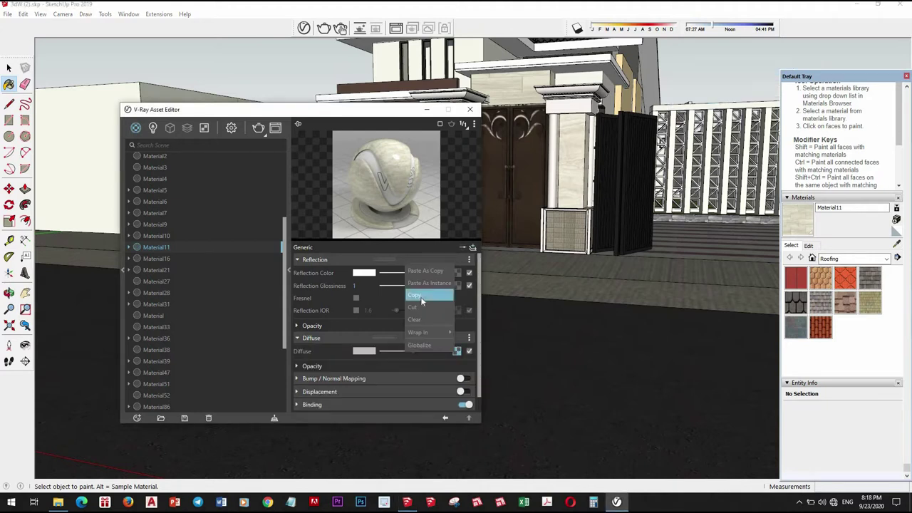
left_click(463, 378)
right_click(464, 377)
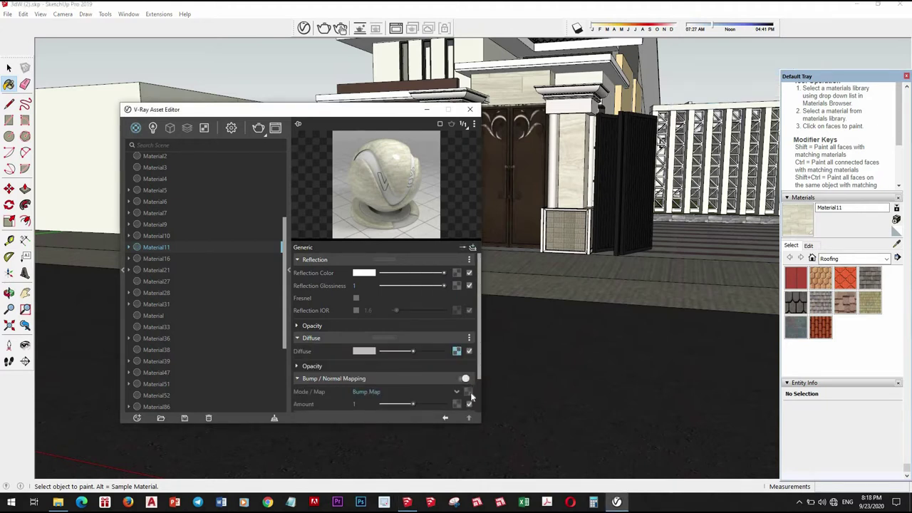
left_click(442, 375)
Clear one of Material11's texture slots and darken its reflection colour slightly
right_click(452, 354)
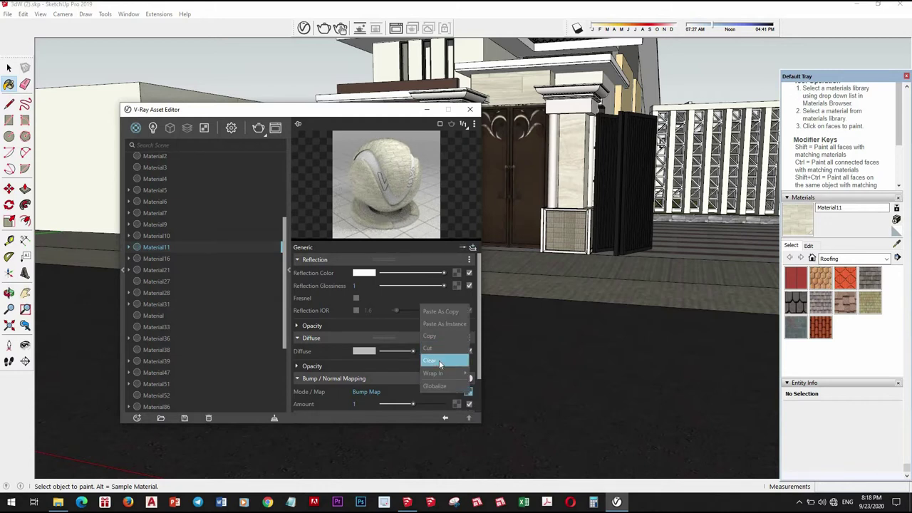
left_click(439, 361)
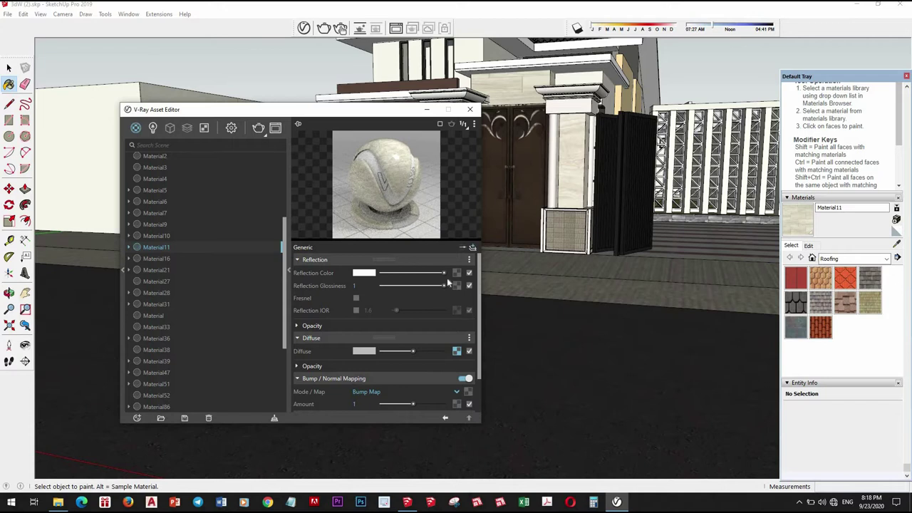
left_click_drag(445, 274, 424, 274)
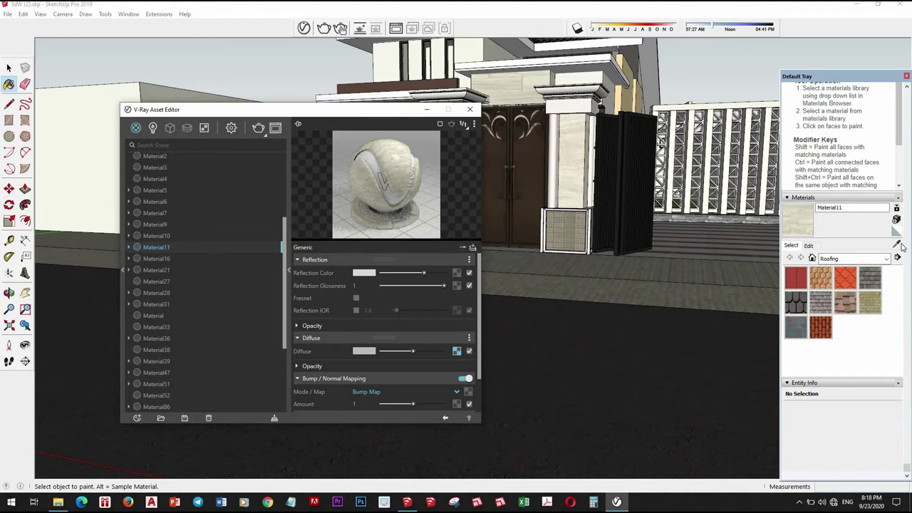
mouse_move(641, 321)
middle_mouse_down()
mouse_move(648, 376)
mouse_move(541, 300)
middle_mouse_up()
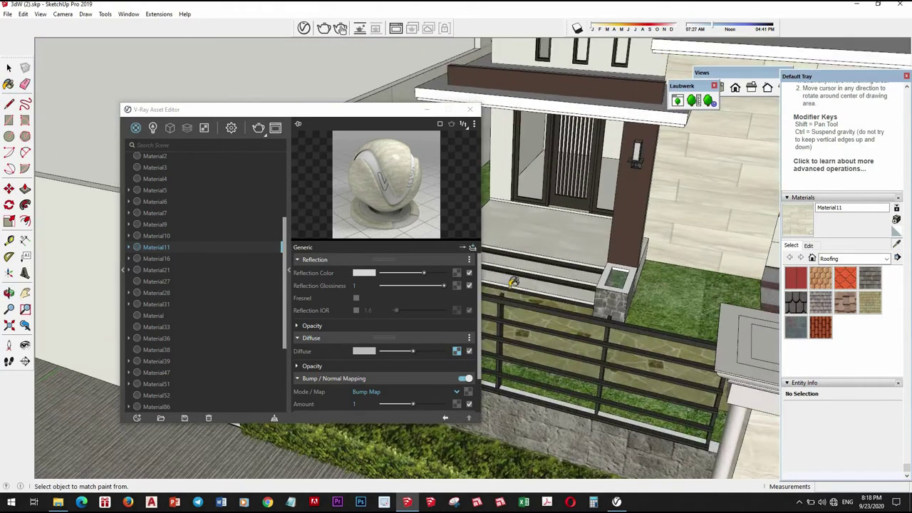
Set the fence Material51's reflection glossiness to 0.9, then bring up white Material9
left_click(482, 281, "alt")
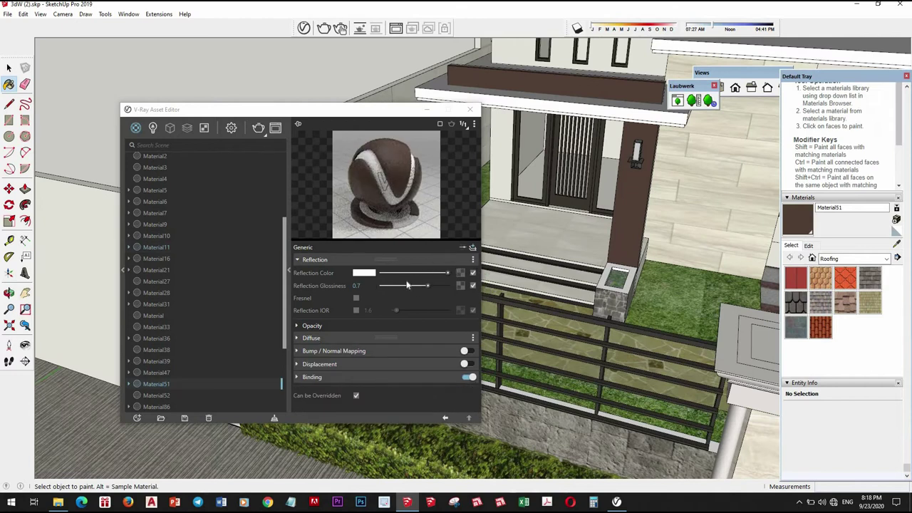
mouse_move(445, 273)
left_mouse_down()
mouse_move(435, 273)
mouse_move(462, 287)
mouse_move(442, 285)
left_mouse_up()
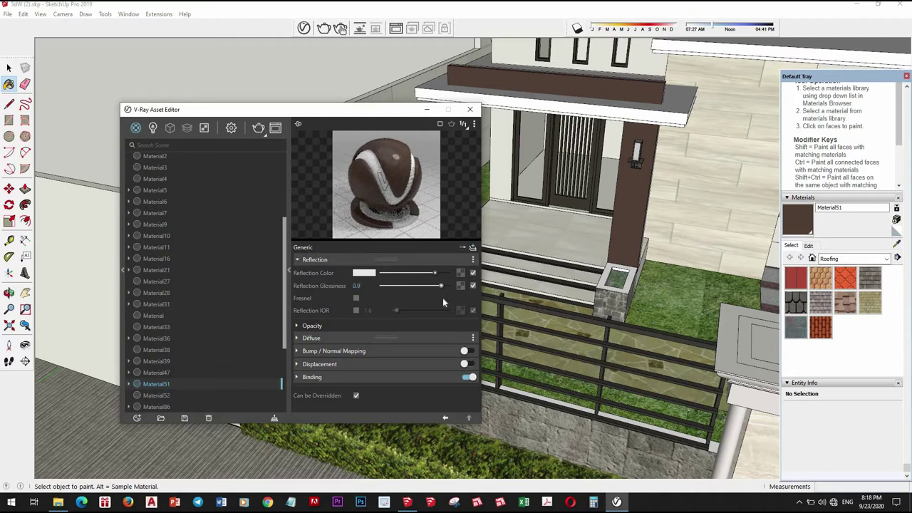
left_click(897, 245)
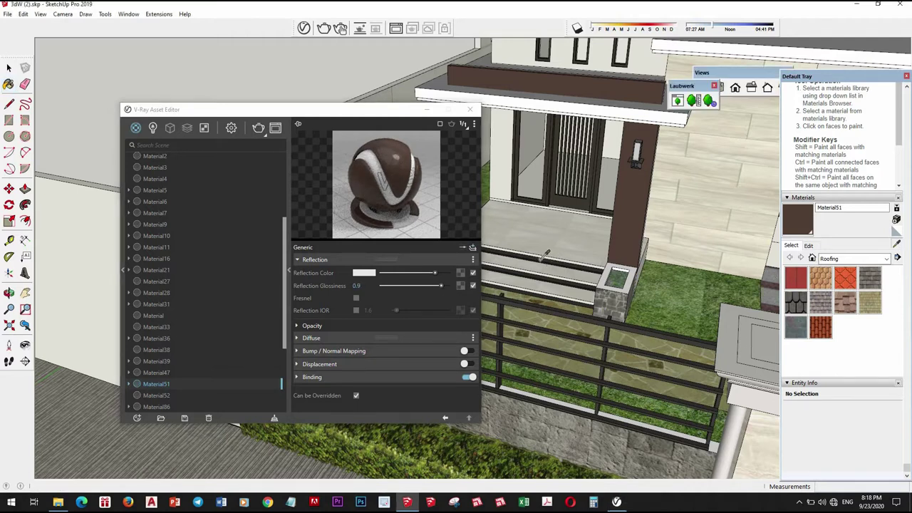
left_click(544, 227)
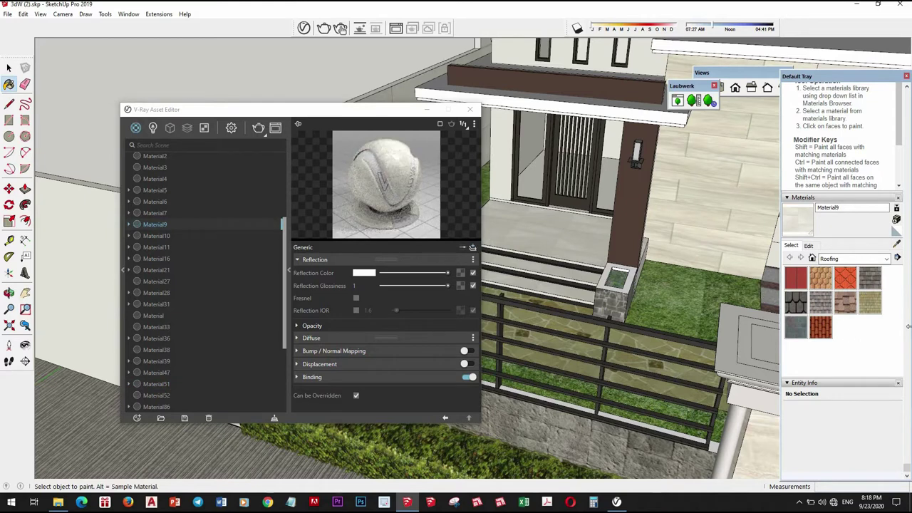
Enable bump mapping on Stone_Pavers_Walk1 and give it a Reflection layer
key("alt")
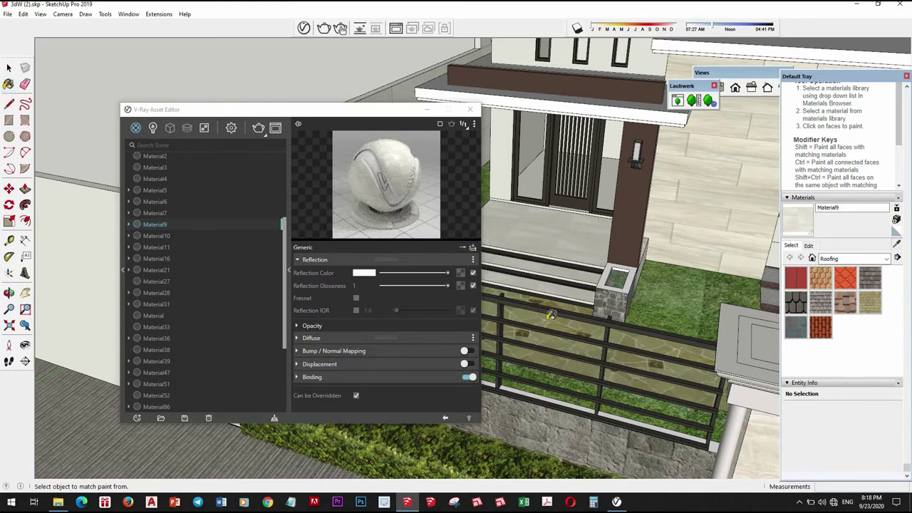
left_click(546, 318, "alt")
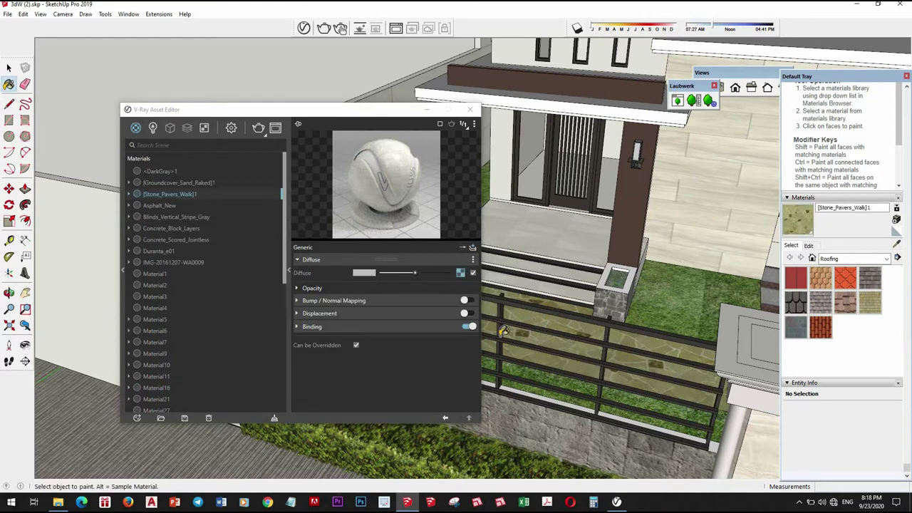
left_click(437, 300)
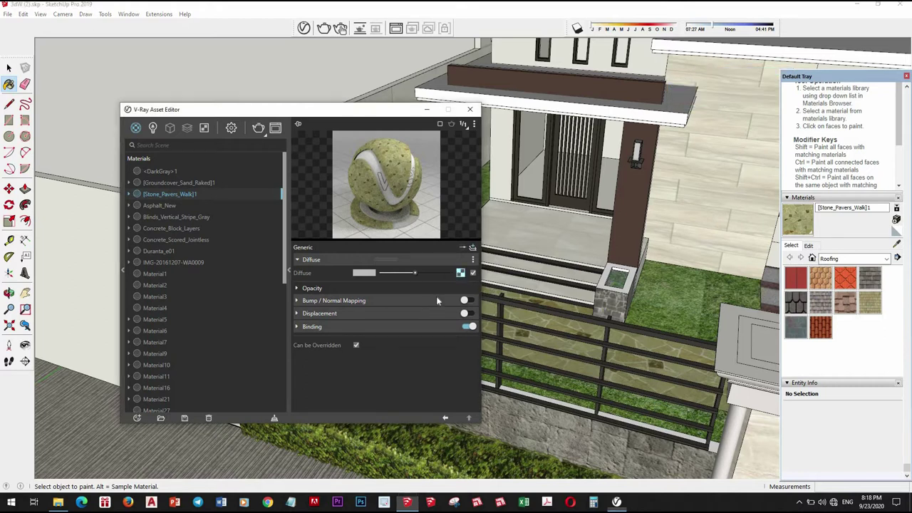
left_click(470, 305)
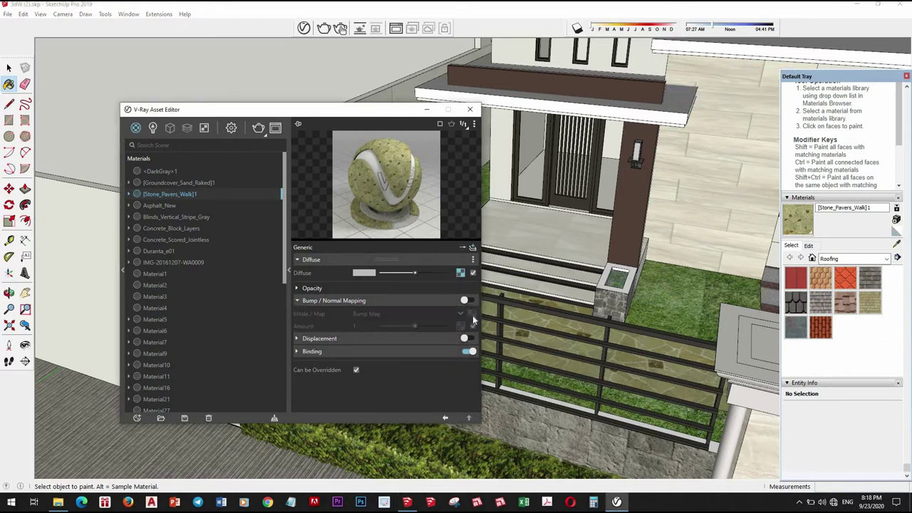
left_click(464, 300)
left_click(472, 247)
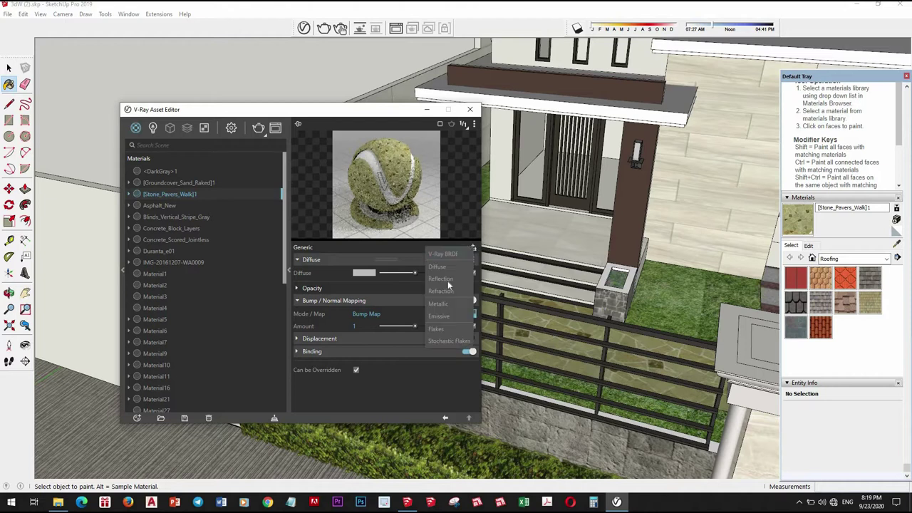
left_click(441, 280)
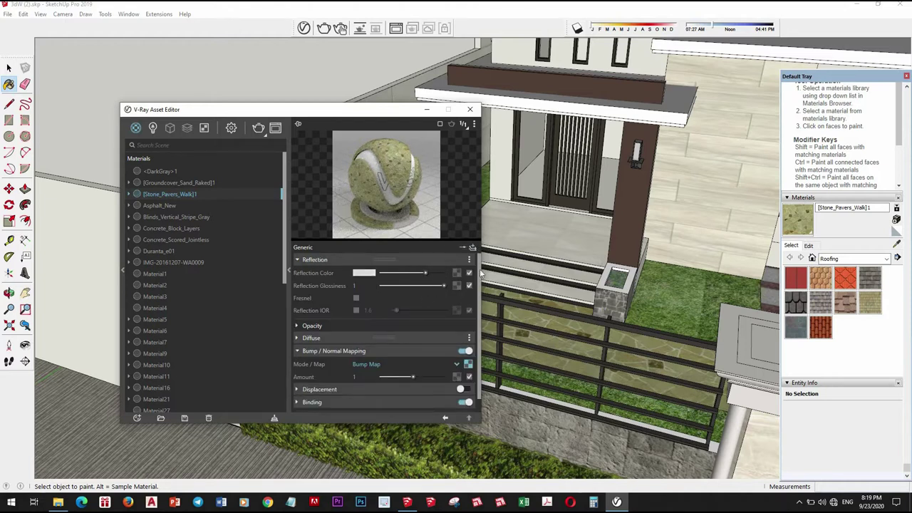
left_click(896, 243)
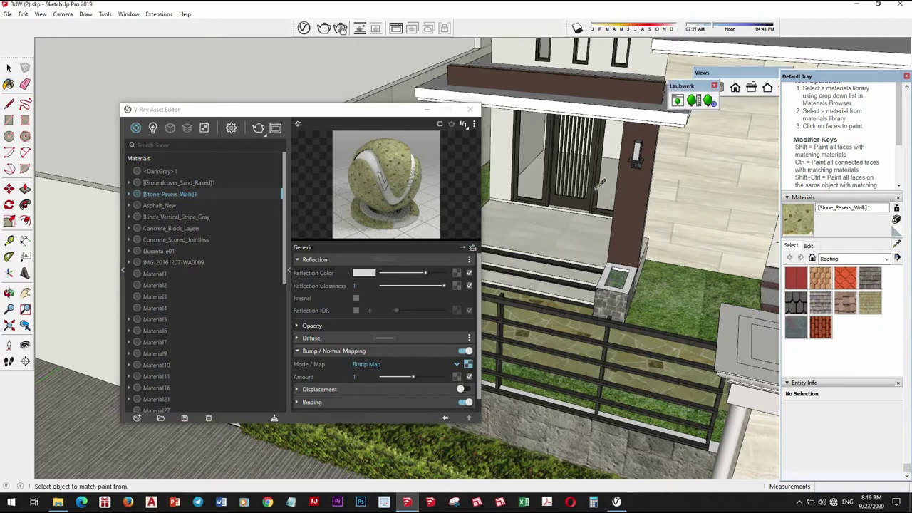
Sample the porch's Material4 and orbit around the wall lamp toward the roof
left_click(646, 168)
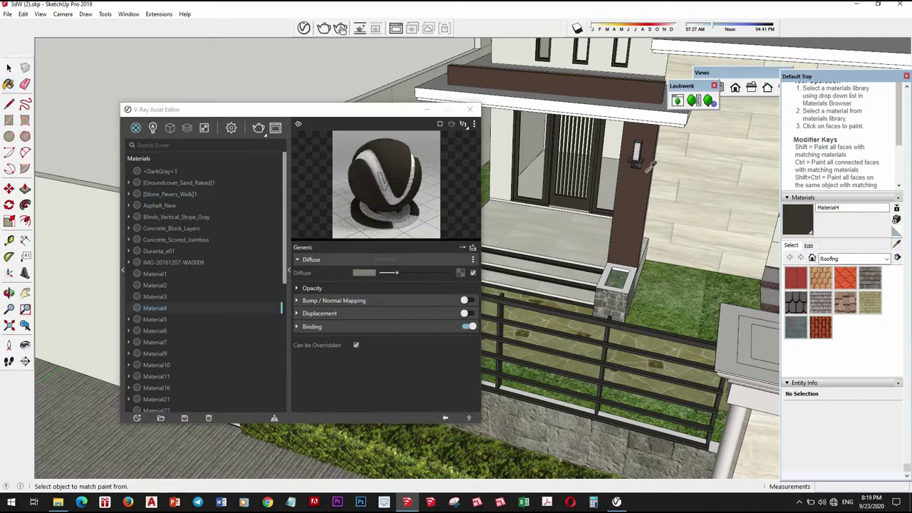
scroll(636, 154, "up", 5)
scroll(634, 185, "up", 5)
middle_click_drag(634, 214, 606, 335)
scroll(614, 338, "down", 6)
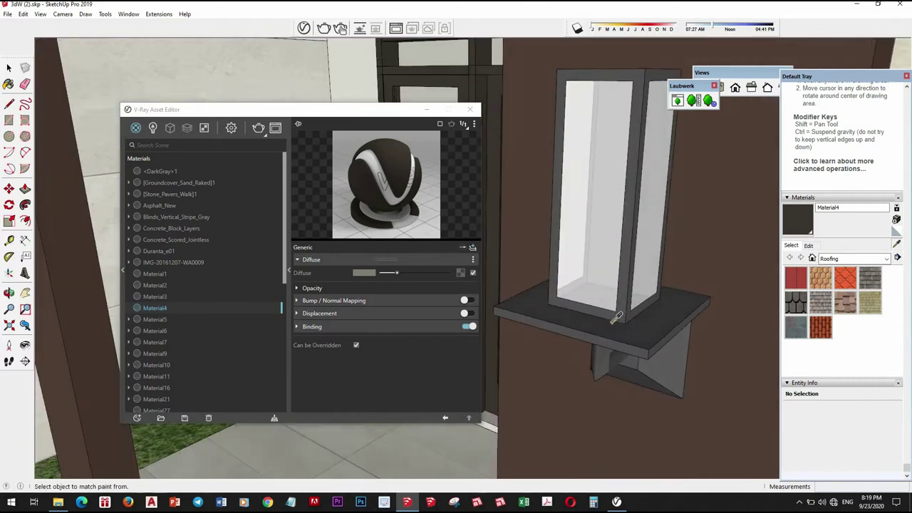
scroll(614, 339, "down", 4)
scroll(627, 306, "down", 4)
middle_click_drag(641, 285, 684, 214)
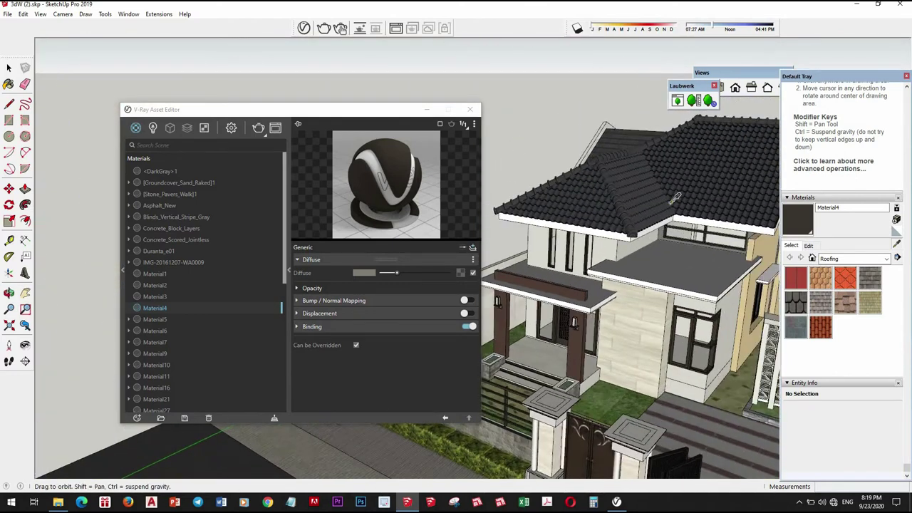
scroll(708, 183, "up", 5)
Raise the flat roof Material16's reflection glossiness from 0.7 to 0.95
left_click(708, 183)
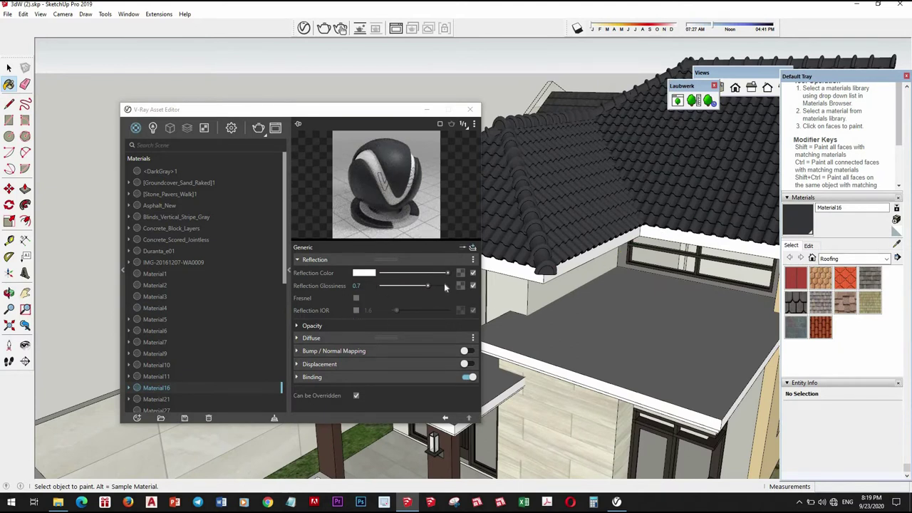
left_click_drag(429, 286, 446, 285)
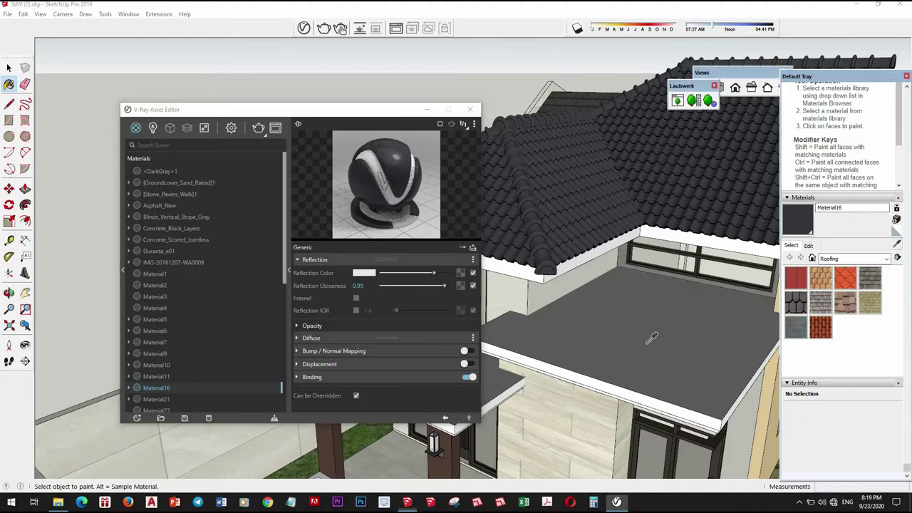
mouse_move(612, 321)
middle_mouse_down()
mouse_move(626, 287)
mouse_move(606, 274)
middle_mouse_up()
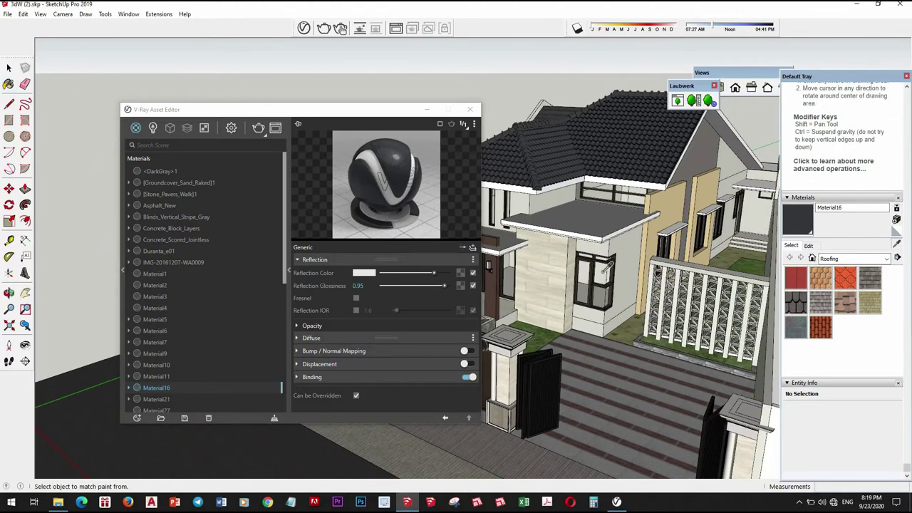
scroll(606, 274, "up", 5)
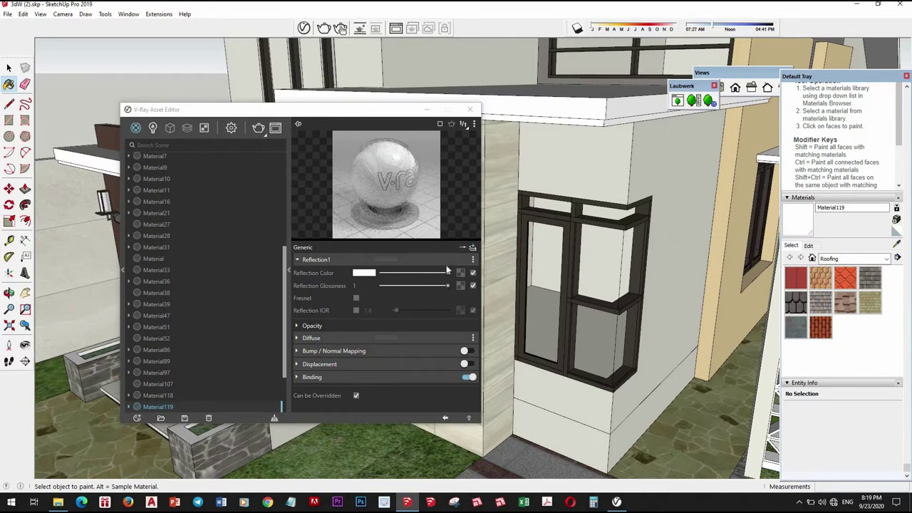
Add a Refraction layer to window Material119 so it renders as glass
left_click(472, 249)
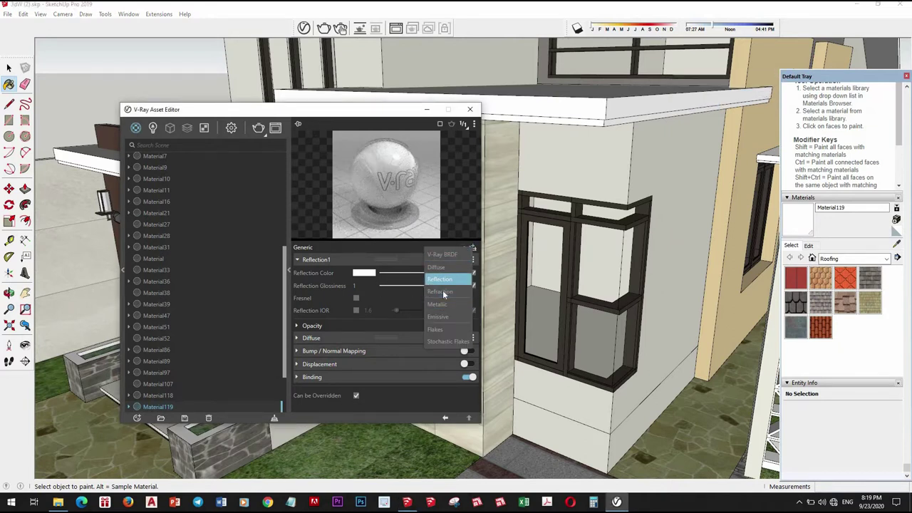
left_click(442, 292)
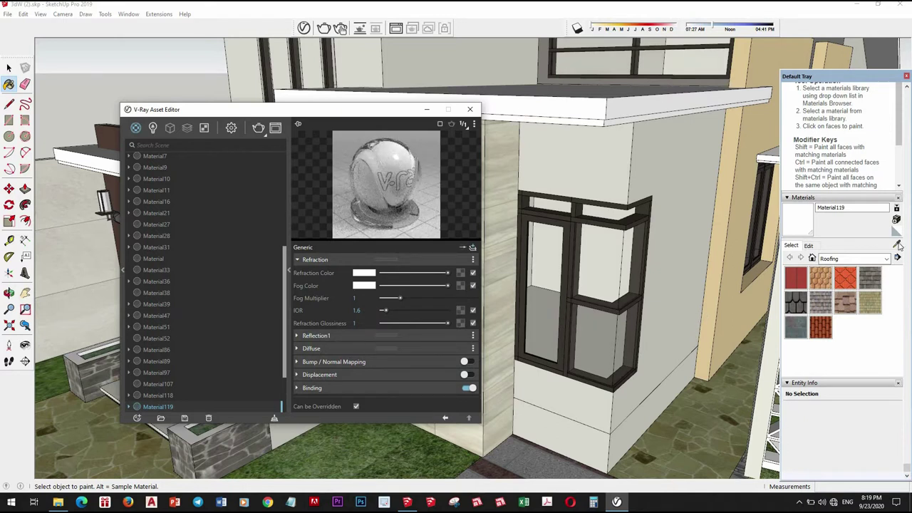
middle_click_drag(664, 301, 447, 274)
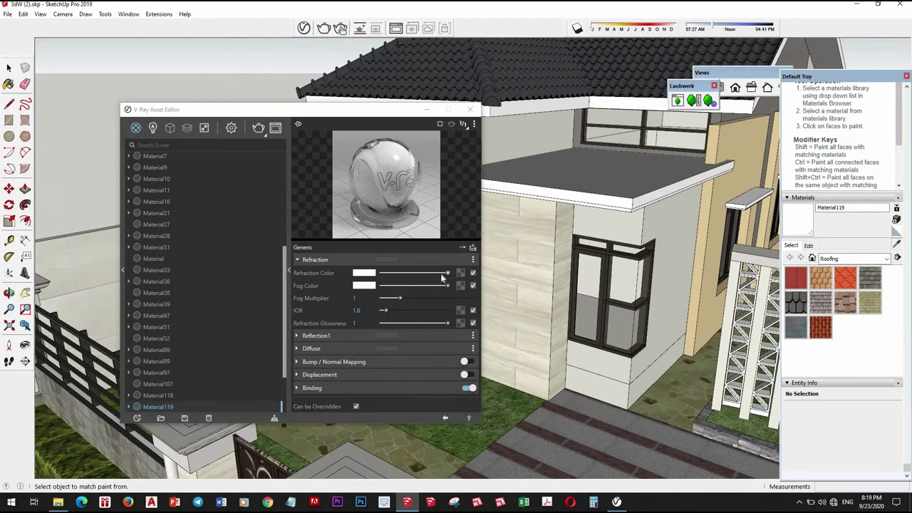
mouse_move(447, 274)
left_mouse_down()
mouse_move(435, 279)
mouse_move(441, 273)
left_mouse_up()
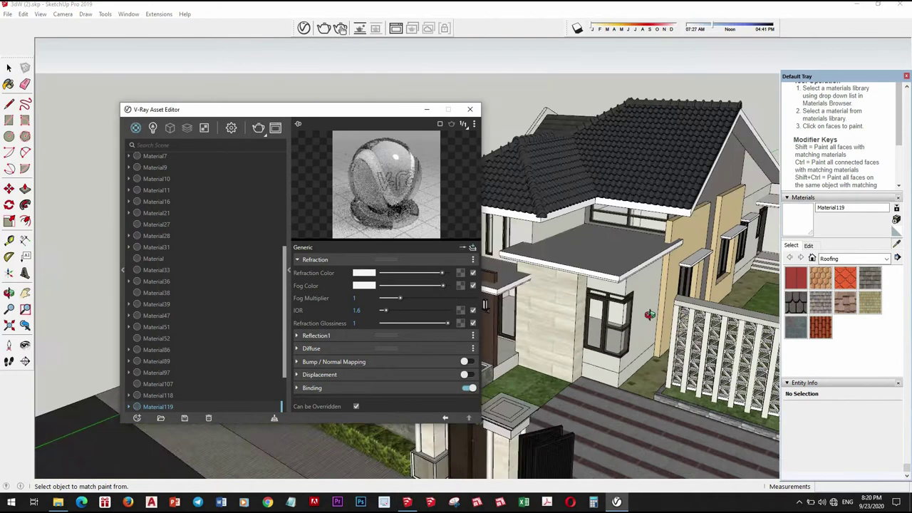
Orbit round to the front gate and close the V-Ray Asset Editor
middle_click_drag(609, 358, 643, 308)
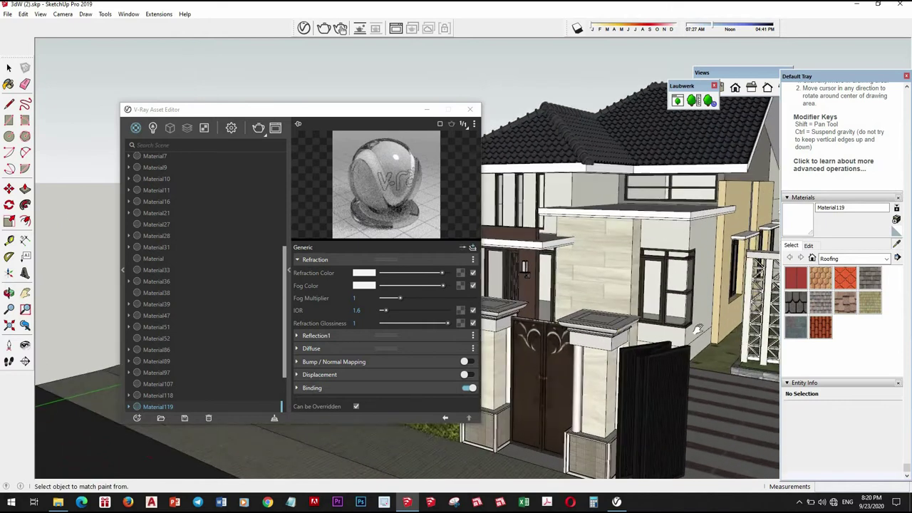
scroll(643, 308, "up", 3)
scroll(644, 308, "down", 5)
scroll(643, 308, "down", 1)
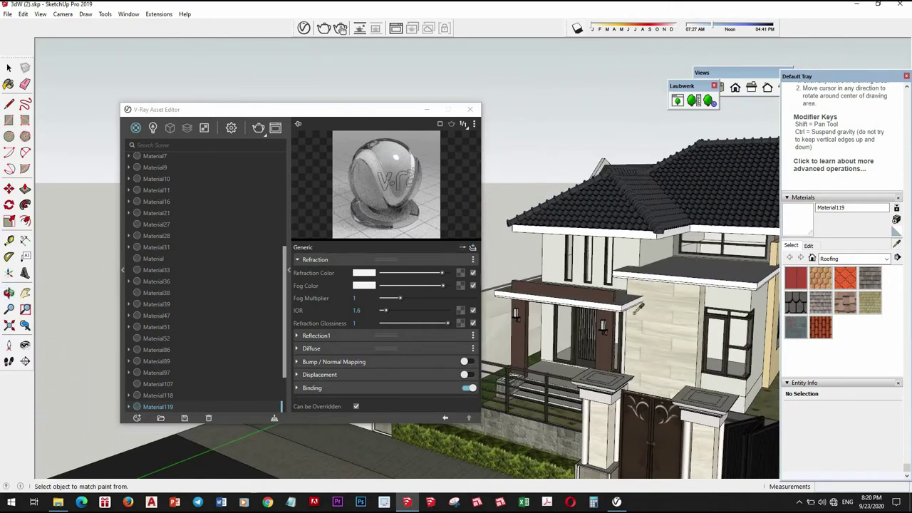
scroll(643, 309, "up", 5)
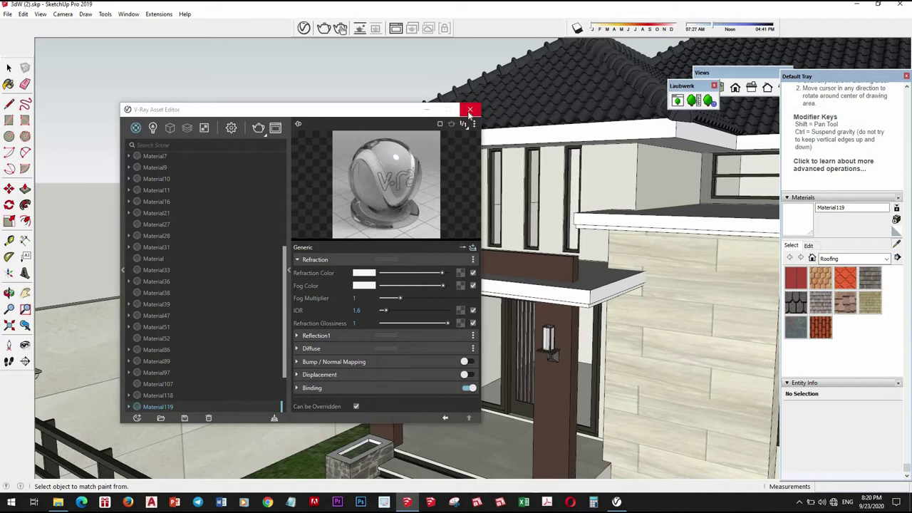
left_click(470, 113)
Place the camera at street level by the front gate, facing the hedge, with 170 cm eye height
key("space")
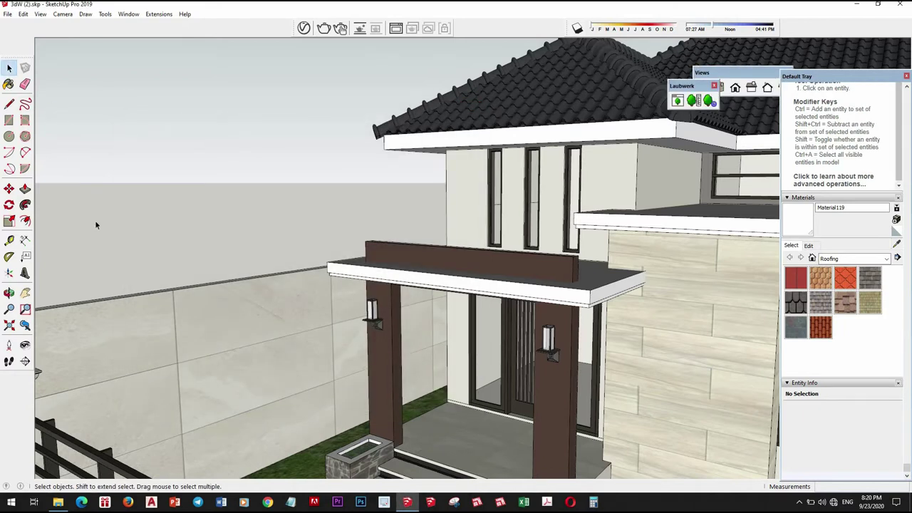
scroll(33, 227, "down", 5)
scroll(34, 227, "down", 2)
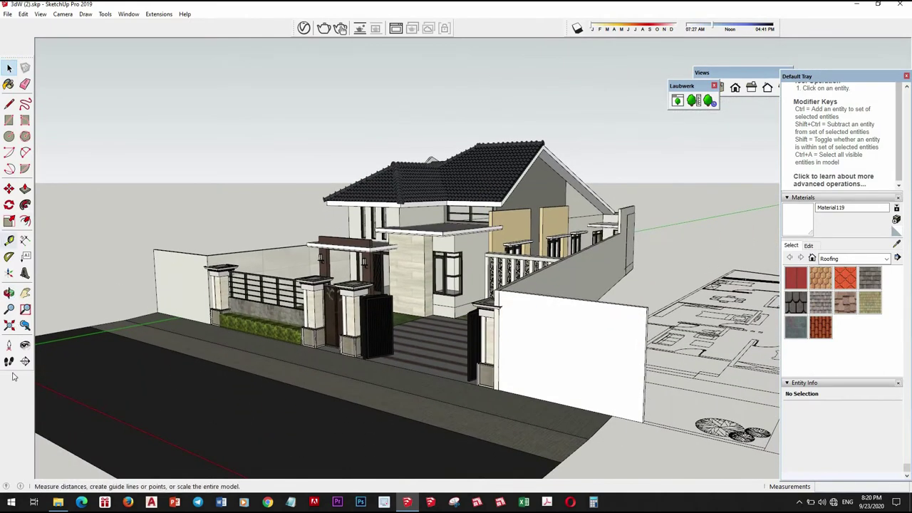
left_click(9, 346)
left_click(350, 451)
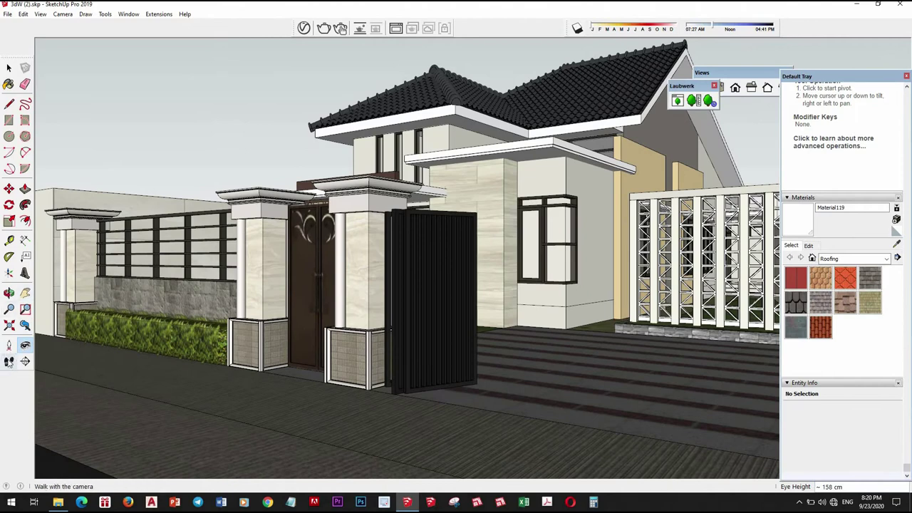
left_click(8, 361)
mouse_move(399, 363)
left_mouse_down()
mouse_move(431, 365)
mouse_move(401, 411)
mouse_move(339, 377)
mouse_move(382, 338)
left_mouse_up()
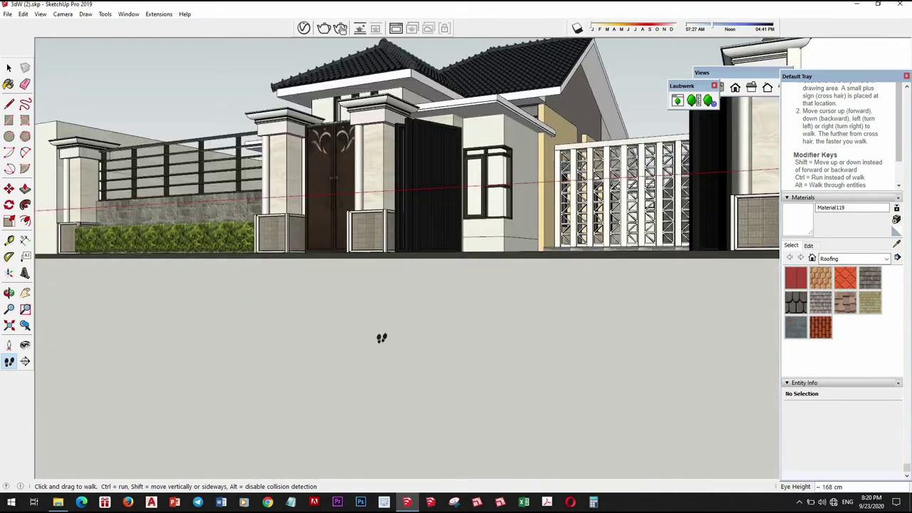
left_click_drag(349, 309, 376, 292, "shift")
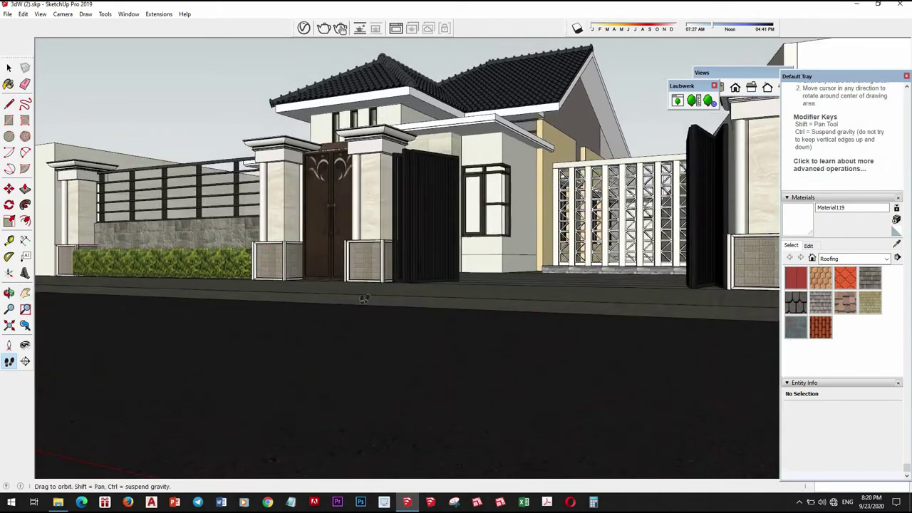
mouse_move(329, 355)
left_mouse_down()
mouse_move(372, 301)
mouse_move(432, 371)
left_mouse_up()
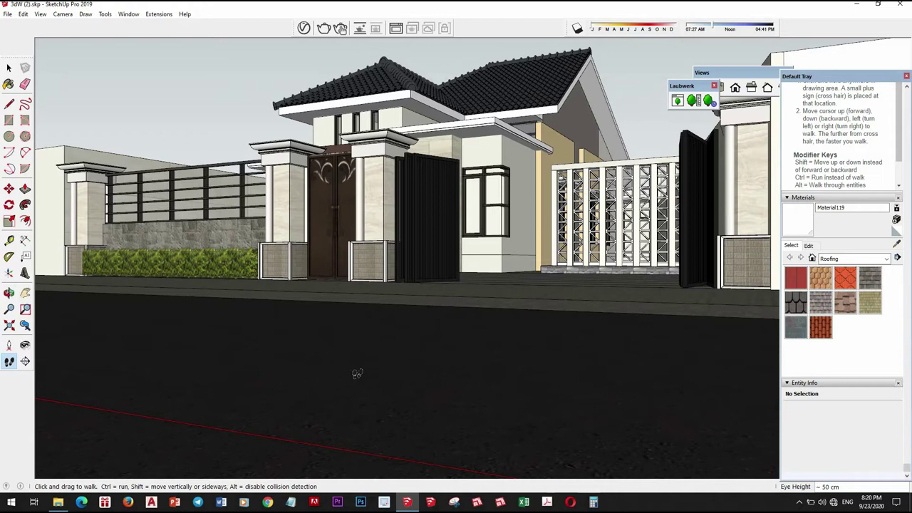
type("17")
key("Return")
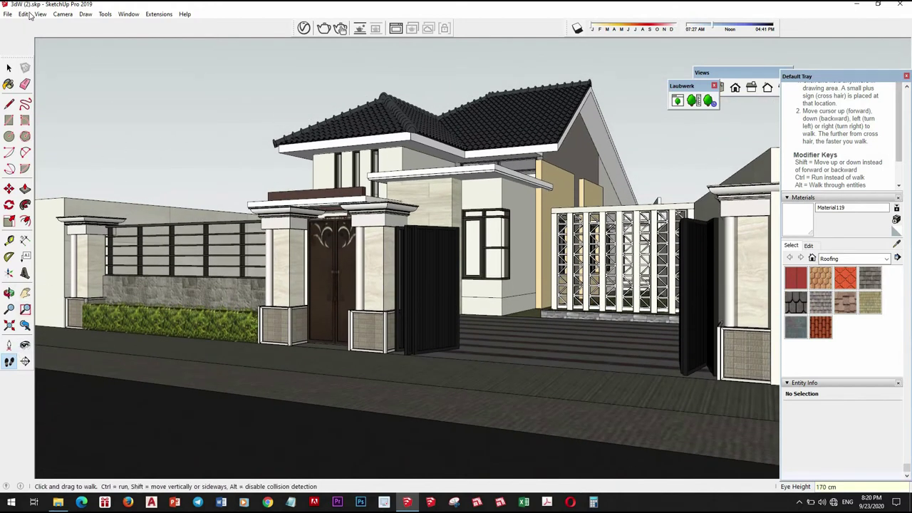
Switch the camera to Two-Point Perspective and save the street view as Scene 1
left_click(62, 14)
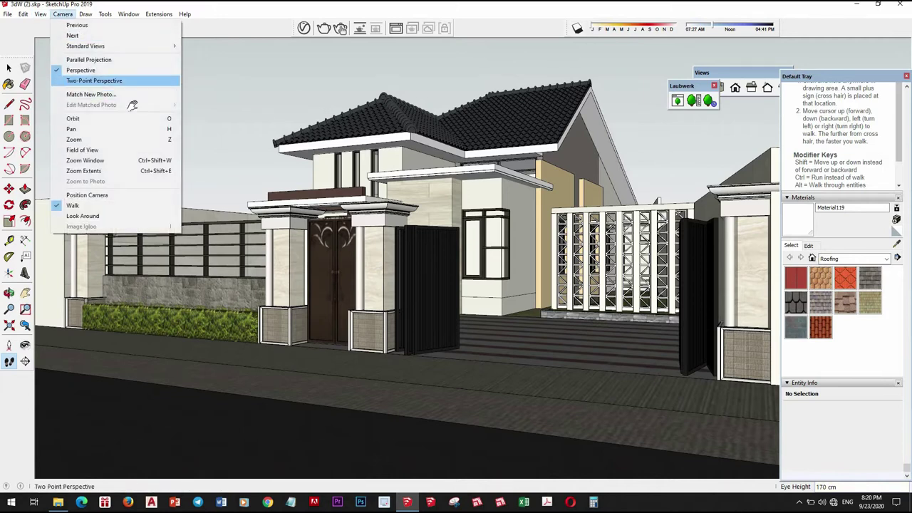
left_click(80, 80)
left_click(23, 14)
mouse_move(61, 174)
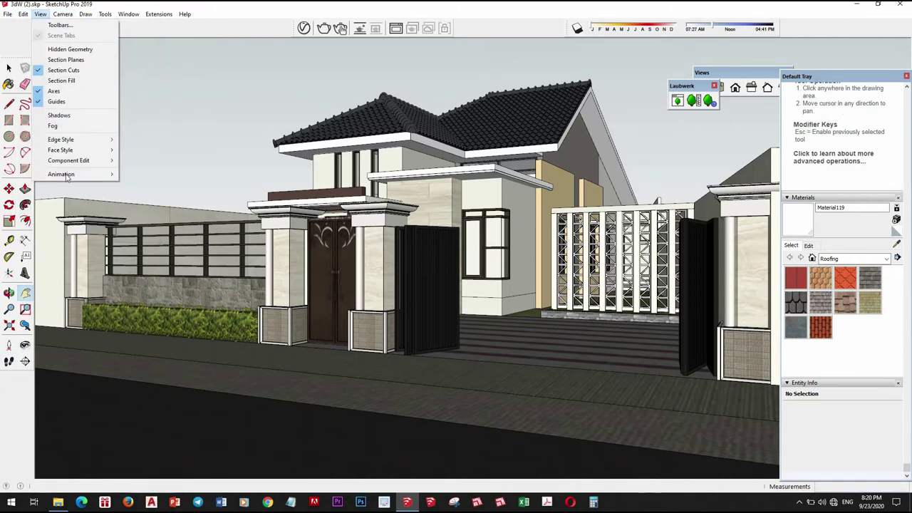
left_click(146, 174)
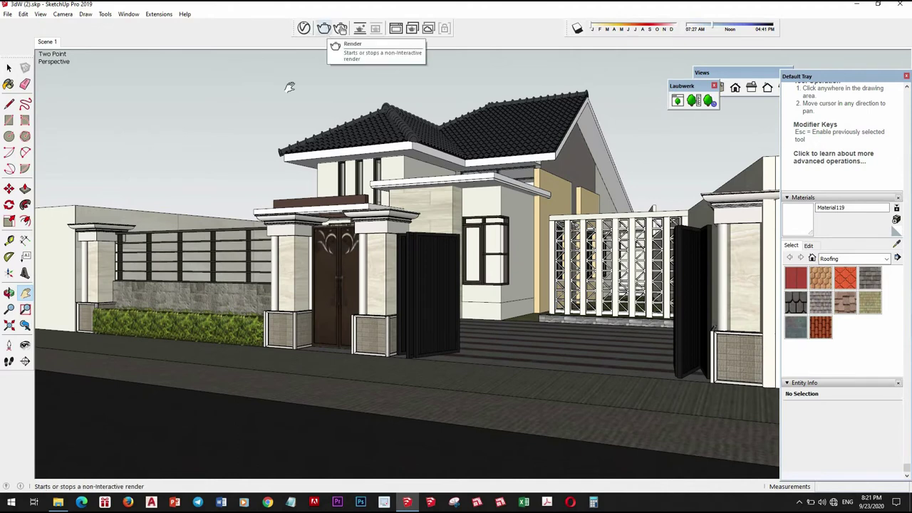
left_click(9, 68)
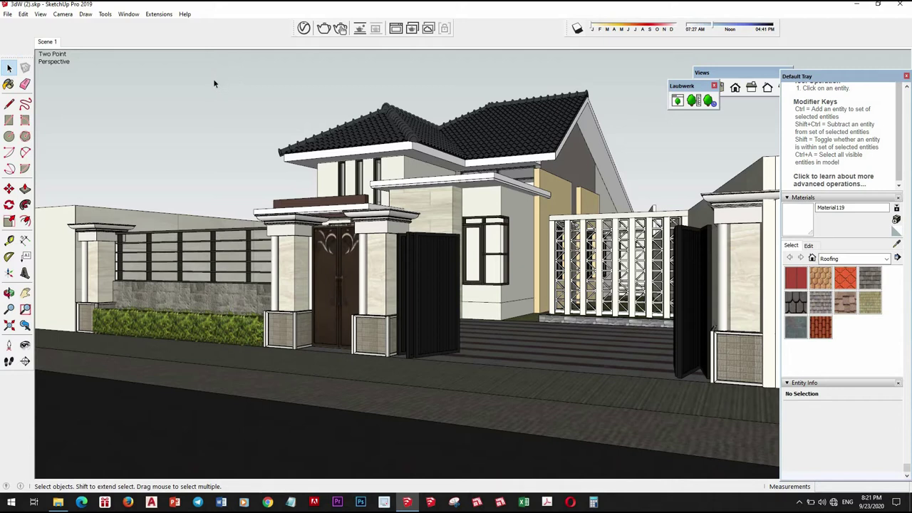
left_click(340, 28)
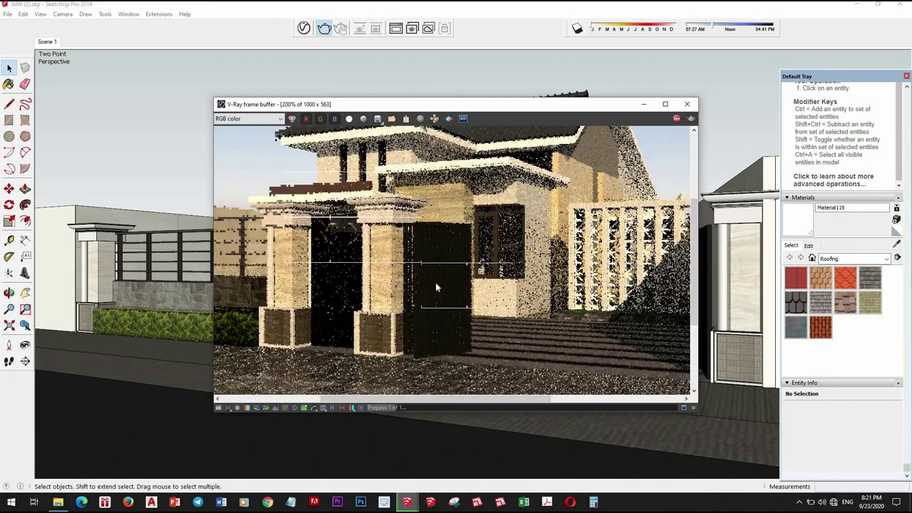
scroll(456, 288, "down", 1)
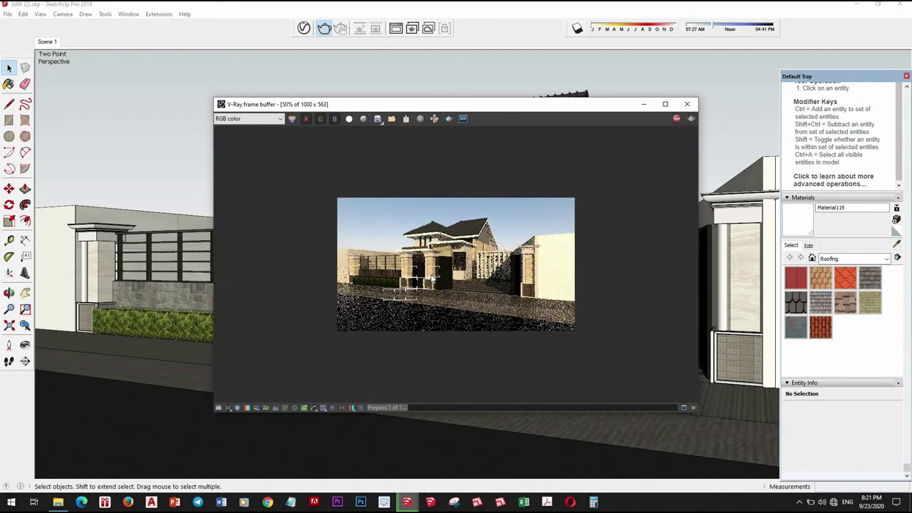
scroll(499, 292, "up", 1)
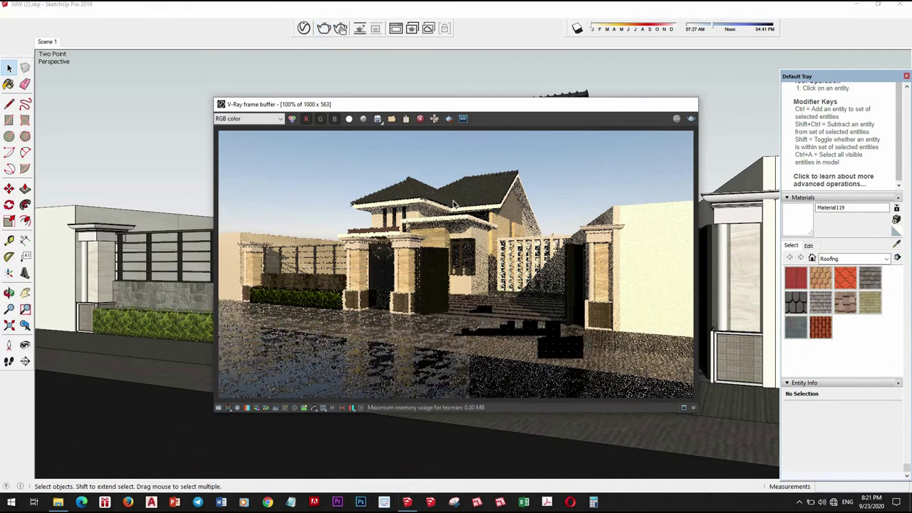
left_click(686, 104)
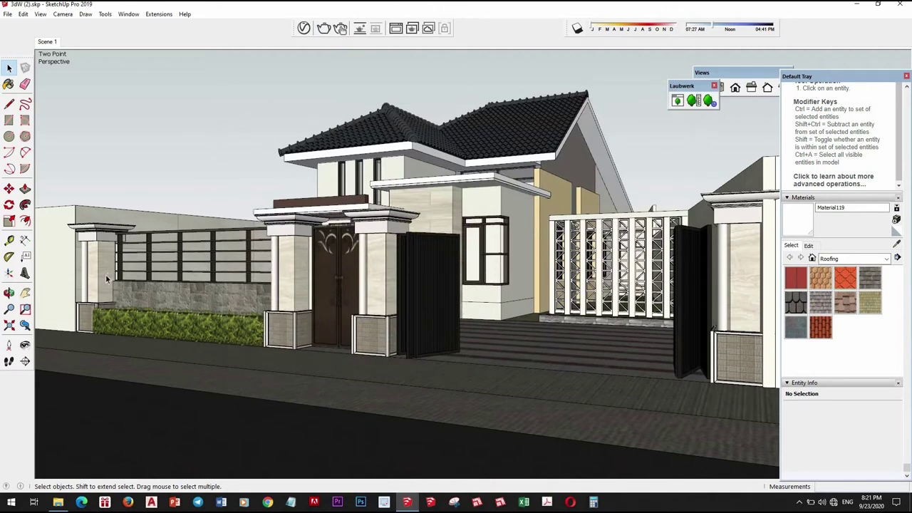
Open the V-Ray Asset Editor and sample the hedge's seabean_clean_middle material
left_click(299, 27)
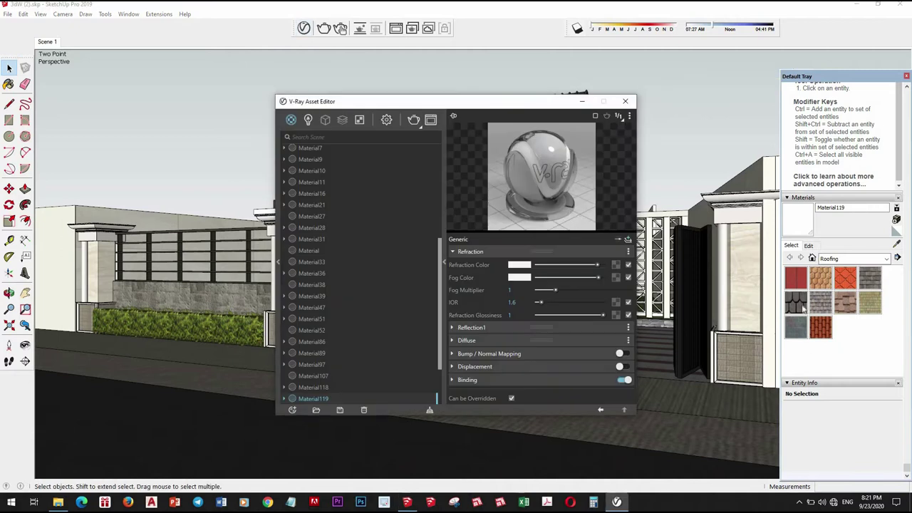
left_click(896, 243)
left_click(217, 322)
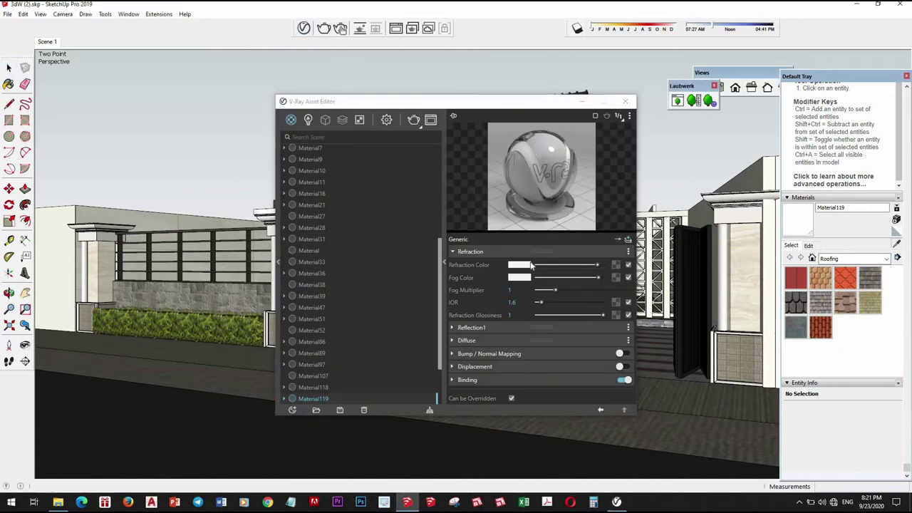
Reuse the leaf diffuse texture as bump map at amount 2 and add a Reflection layer
right_click(616, 265)
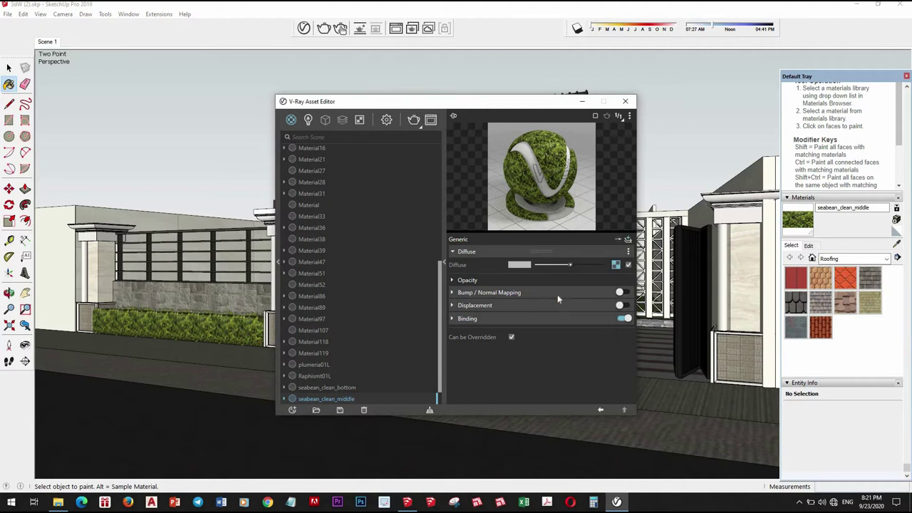
left_click(622, 294)
right_click(632, 308)
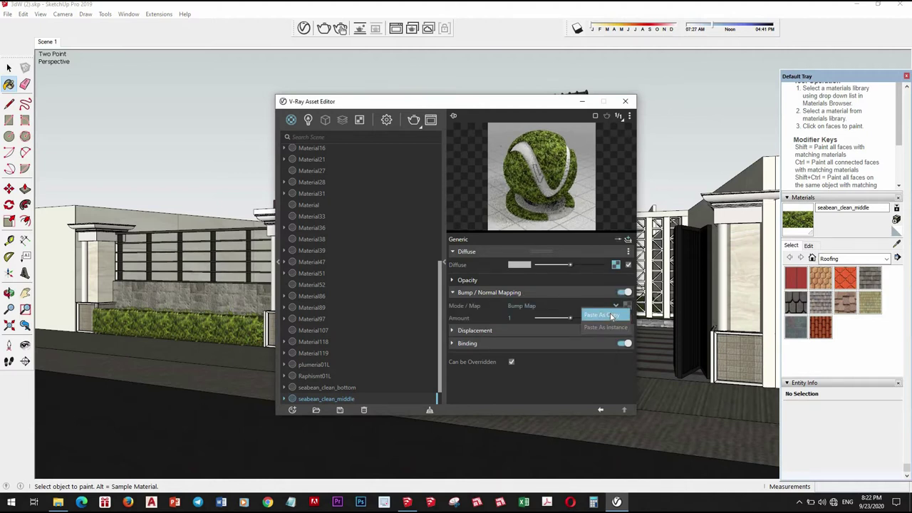
left_click(592, 315)
left_click(599, 318)
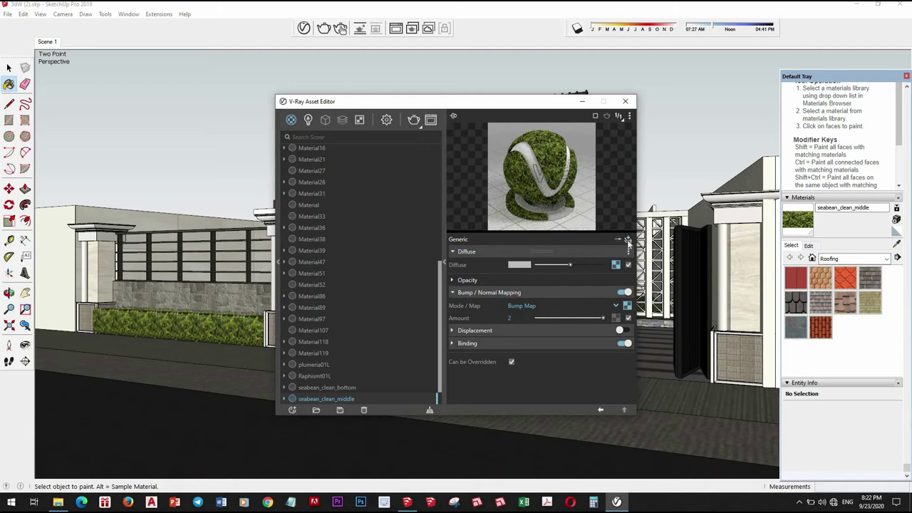
left_click(627, 241)
left_click(595, 273)
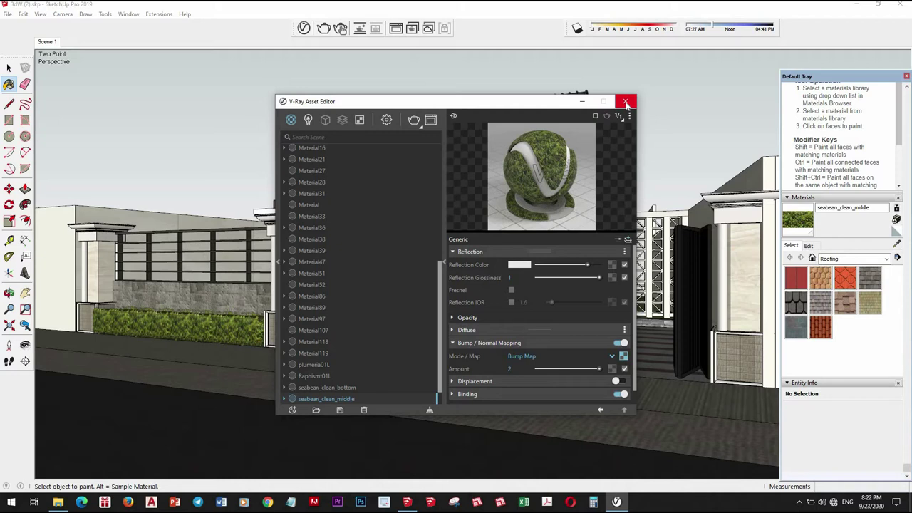
Close the V-Ray editor and orbit to view the house from above
left_click(626, 104)
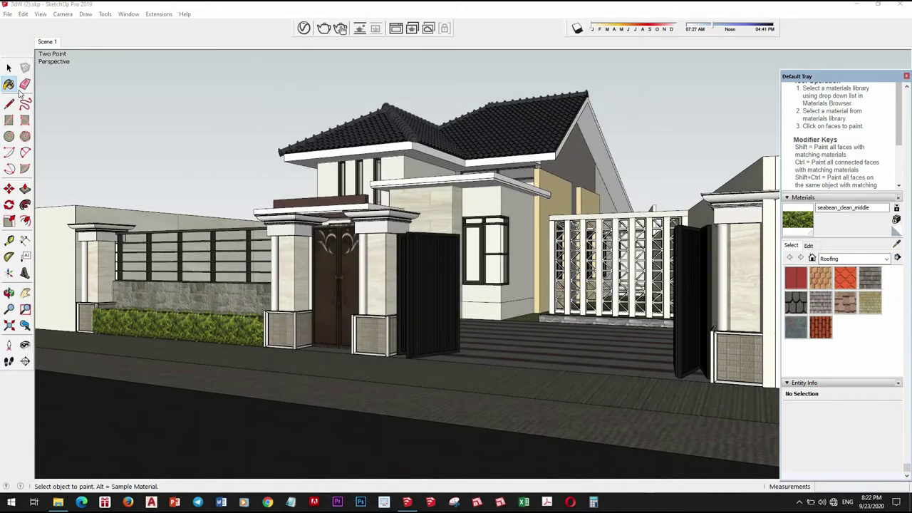
key("space")
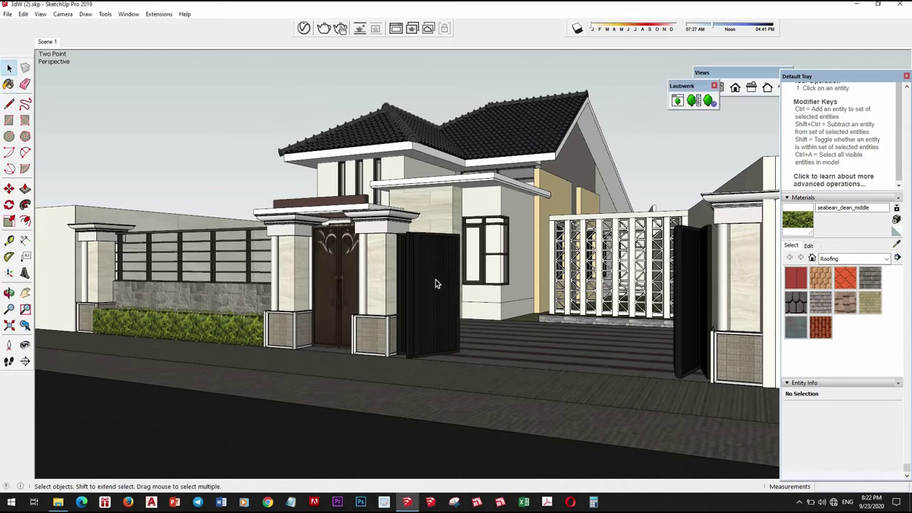
mouse_move(526, 306)
middle_mouse_down()
mouse_move(513, 335)
mouse_move(499, 322)
middle_mouse_up()
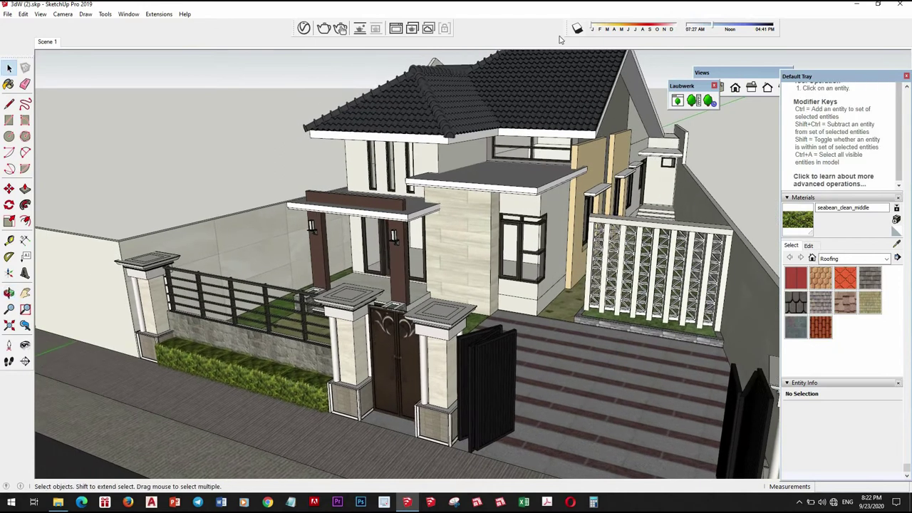
Place an Acer saccharum maple from the Laubwerk library in front of the fence
left_click(678, 99)
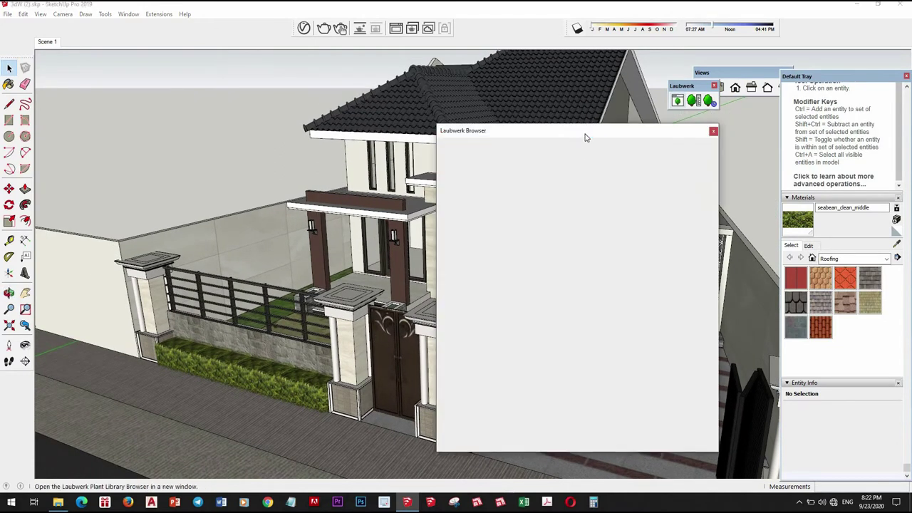
scroll(607, 388, "down", 3)
scroll(604, 395, "down", 3)
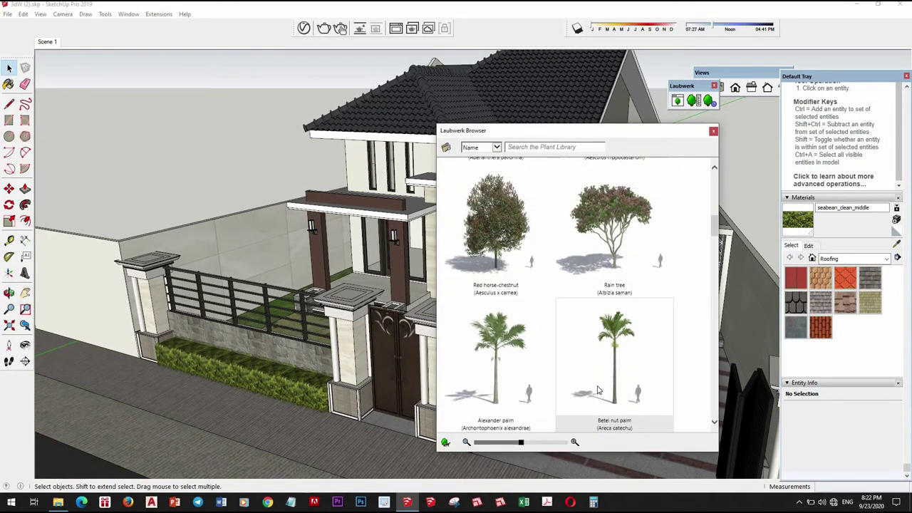
scroll(597, 407, "down", 1)
scroll(597, 408, "down", 2)
scroll(599, 397, "down", 2)
scroll(601, 388, "down", 2)
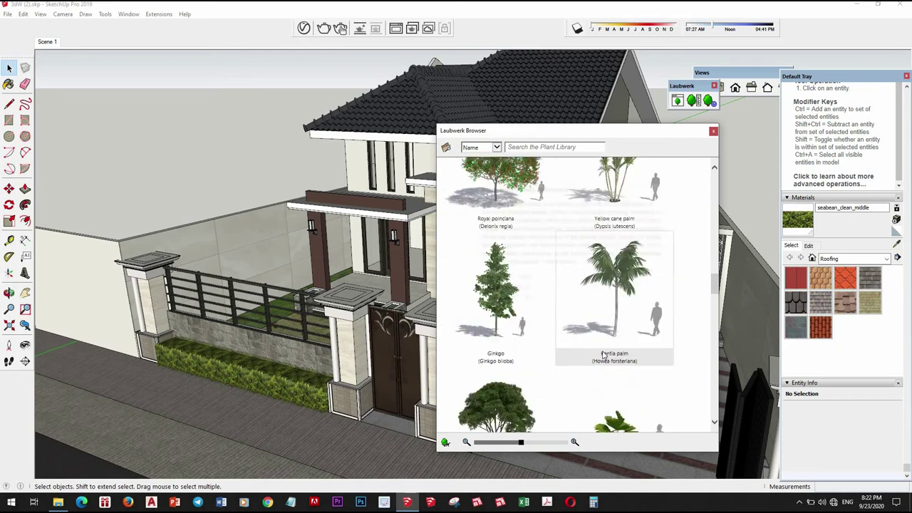
scroll(603, 371, "down", 2)
scroll(598, 366, "down", 2)
scroll(513, 328, "down", 1)
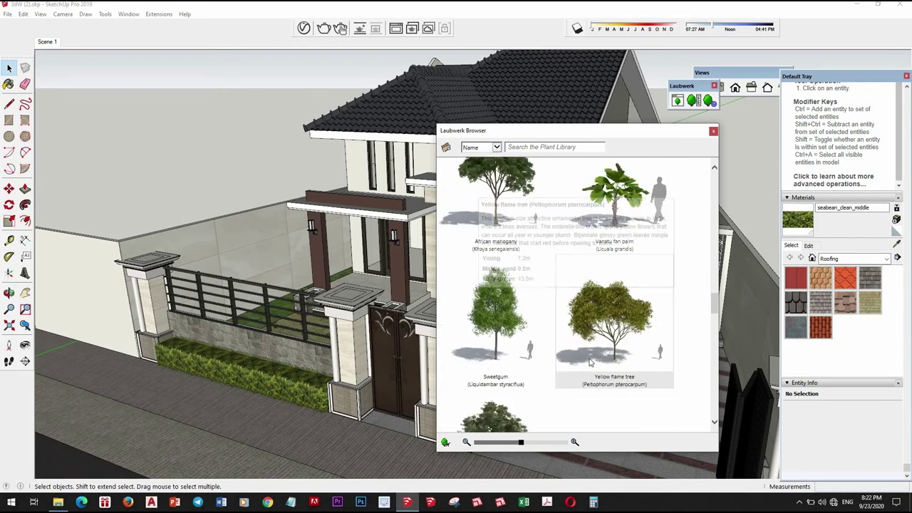
scroll(542, 342, "down", 1)
scroll(599, 356, "down", 2)
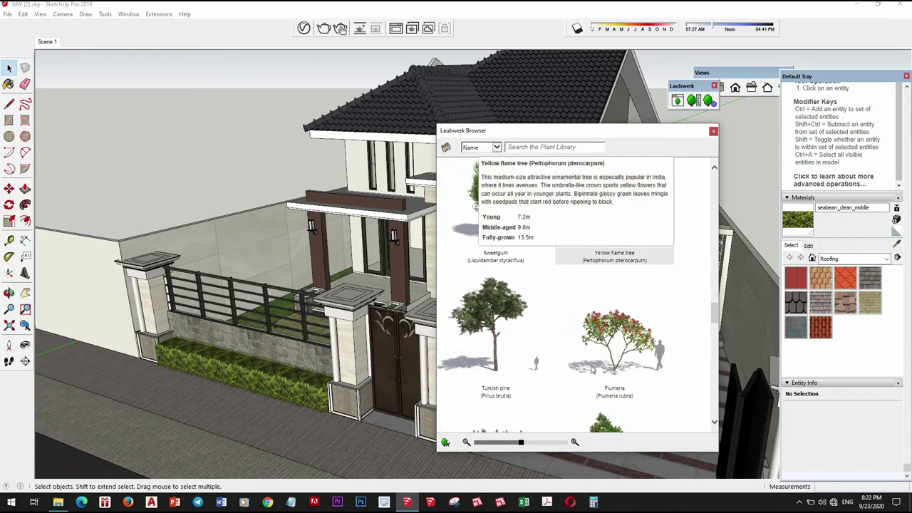
scroll(641, 367, "down", 2)
scroll(648, 370, "down", 2)
scroll(662, 371, "down", 2)
scroll(676, 371, "down", 1)
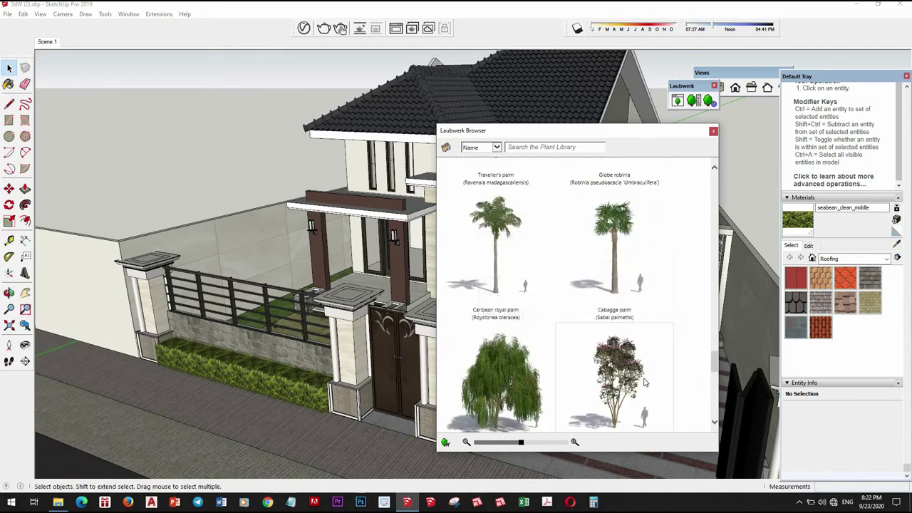
scroll(691, 371, "down", 1)
scroll(696, 371, "down", 2)
scroll(680, 381, "down", 3)
scroll(663, 391, "down", 3)
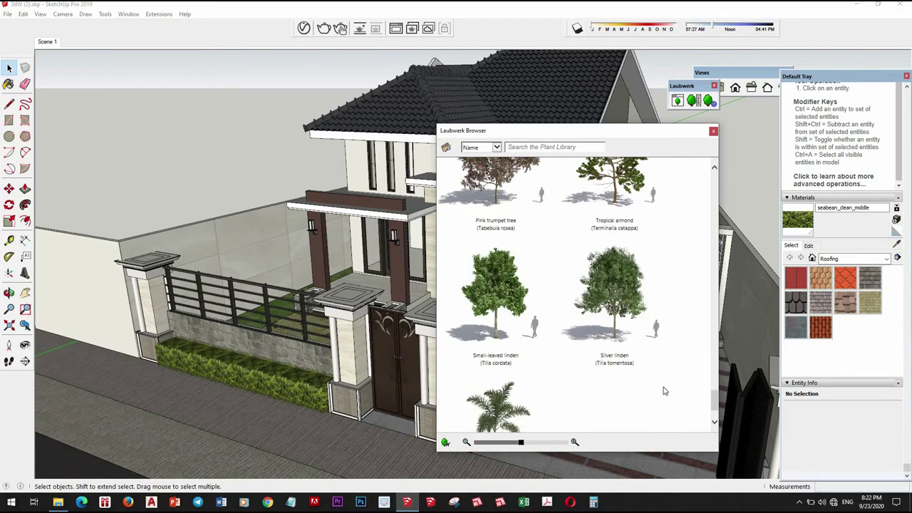
scroll(663, 390, "down", 1)
scroll(663, 390, "up", 1)
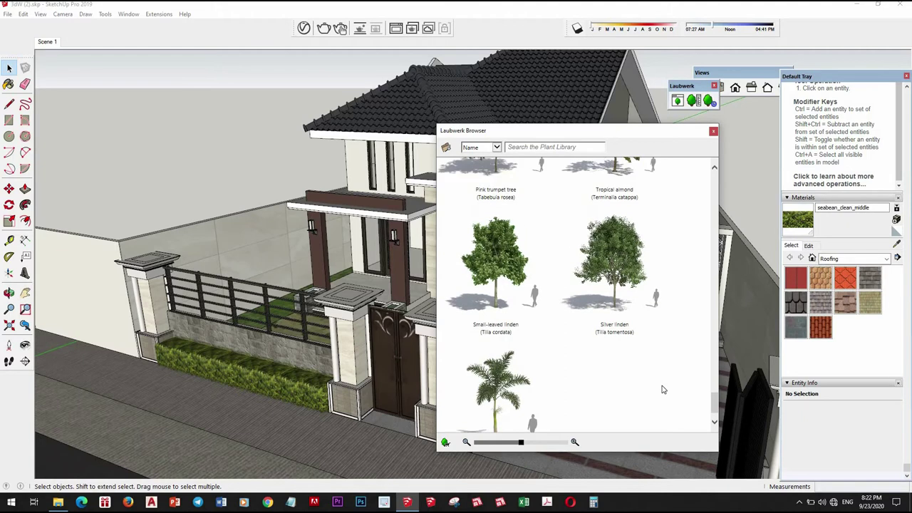
scroll(661, 389, "up", 1)
scroll(659, 384, "up", 2)
scroll(648, 377, "up", 2)
scroll(630, 360, "up", 2)
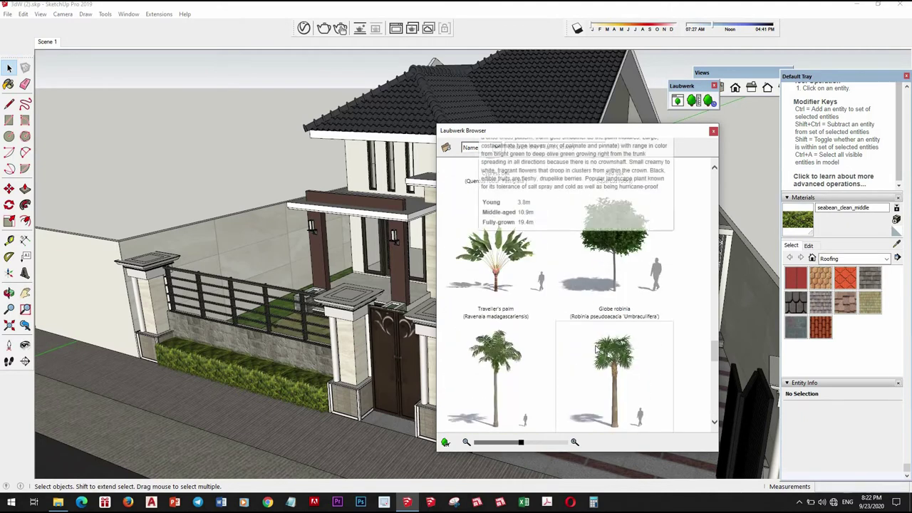
scroll(612, 346, "up", 1)
scroll(620, 342, "up", 2)
scroll(638, 335, "up", 2)
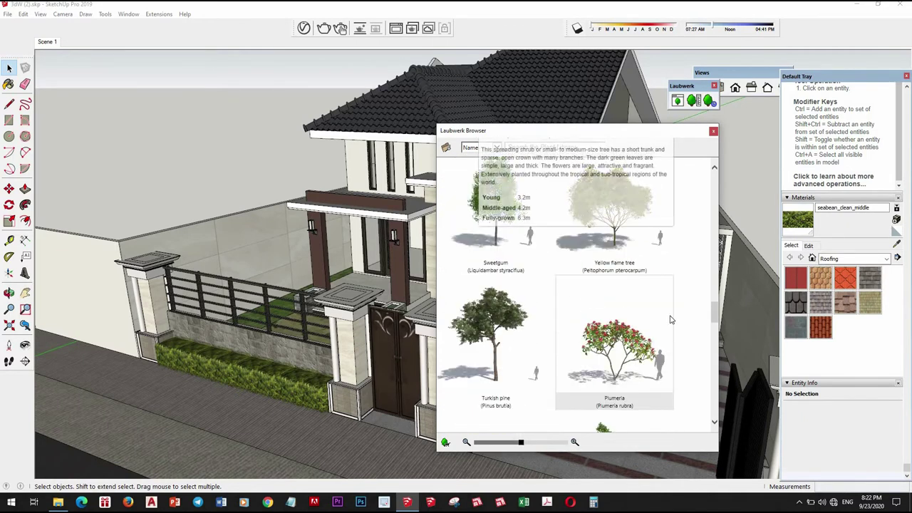
scroll(657, 325, "up", 1)
scroll(657, 325, "up", 1)
scroll(657, 324, "up", 1)
scroll(656, 324, "up", 1)
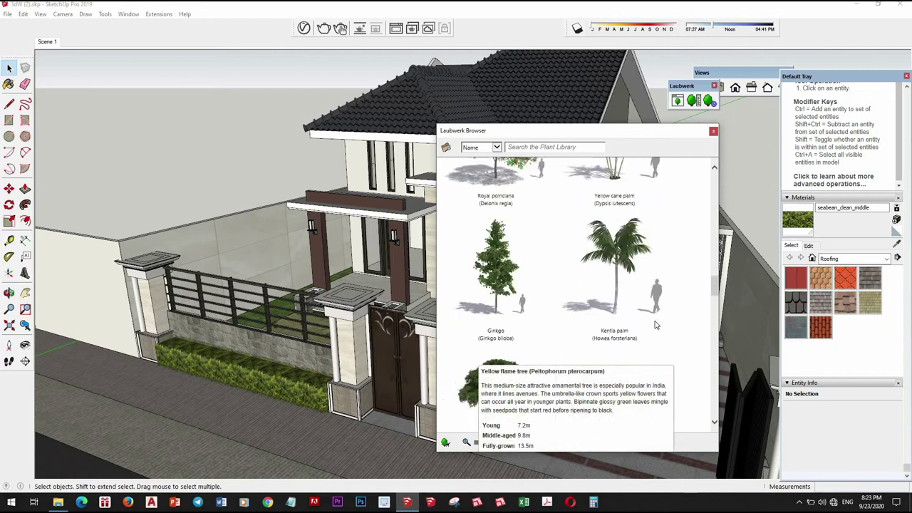
scroll(657, 324, "up", 1)
scroll(656, 324, "up", 1)
scroll(659, 321, "up", 1)
scroll(663, 317, "up", 1)
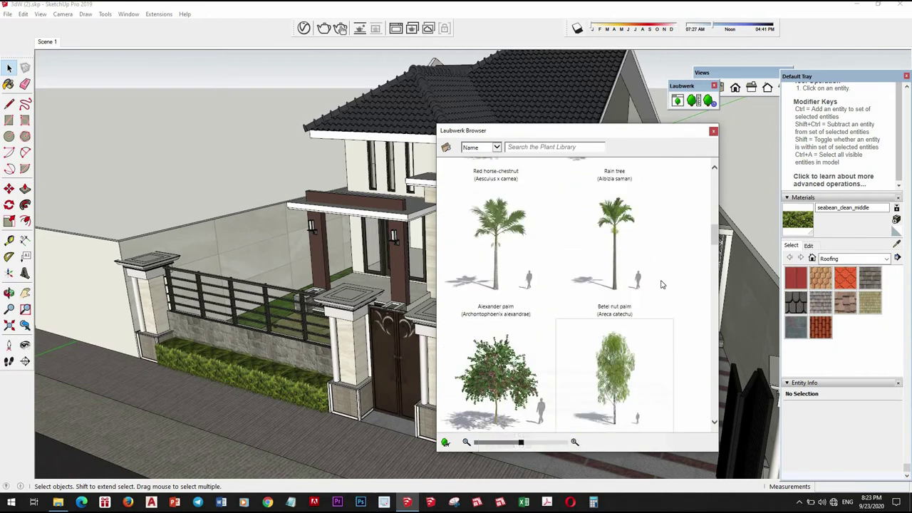
scroll(668, 312, "up", 1)
scroll(670, 314, "up", 1)
scroll(674, 317, "up", 1)
scroll(681, 324, "up", 1)
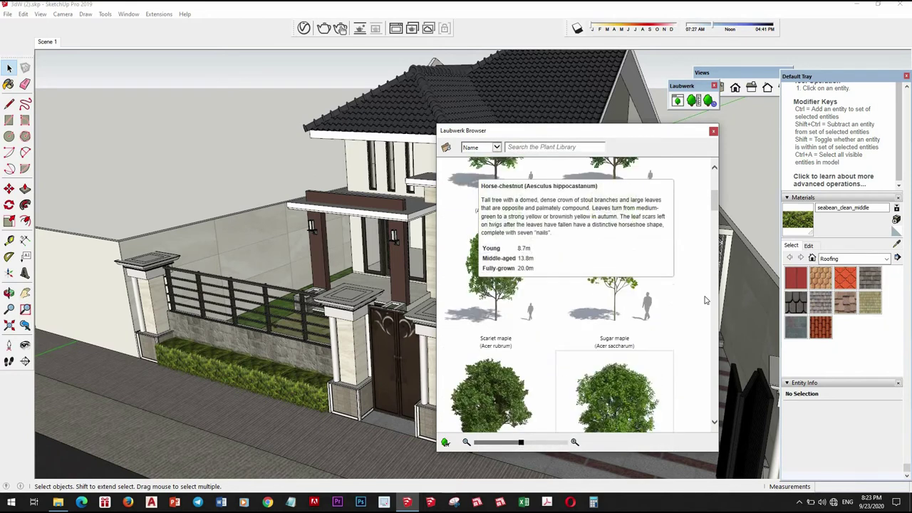
scroll(688, 334, "up", 1)
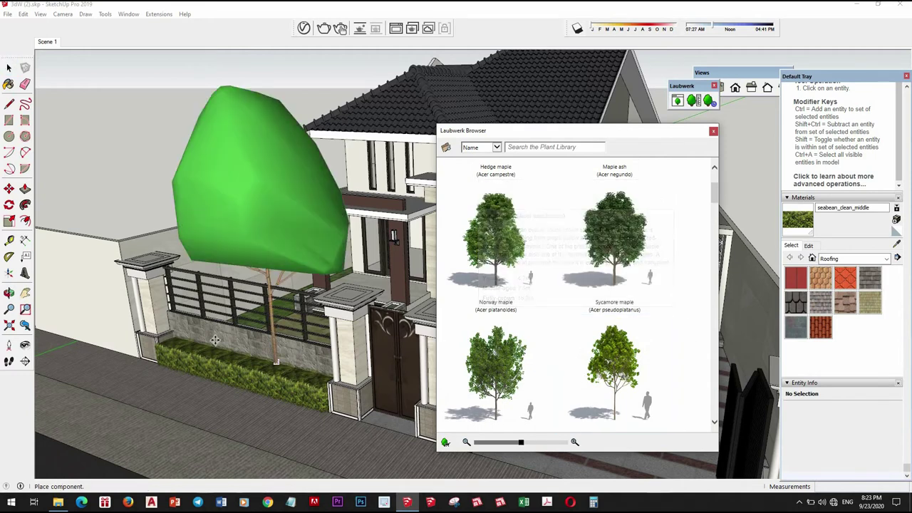
left_click(176, 341)
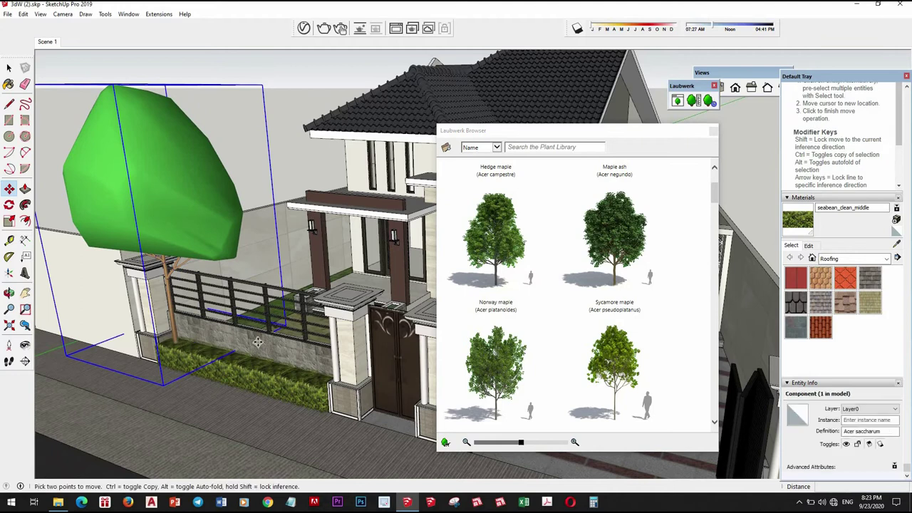
Scale the placed tree down to about 0.34
scroll(171, 342, "down", 3)
key("s")
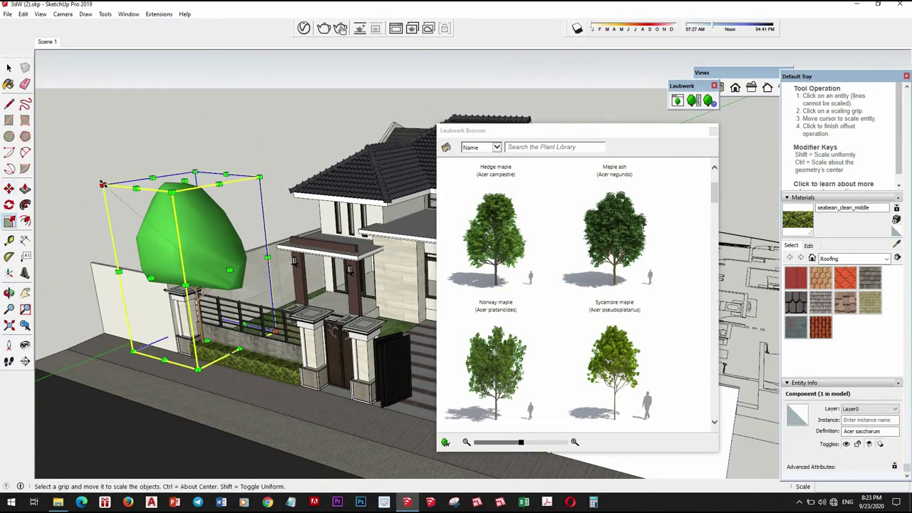
left_click_drag(103, 183, 165, 221)
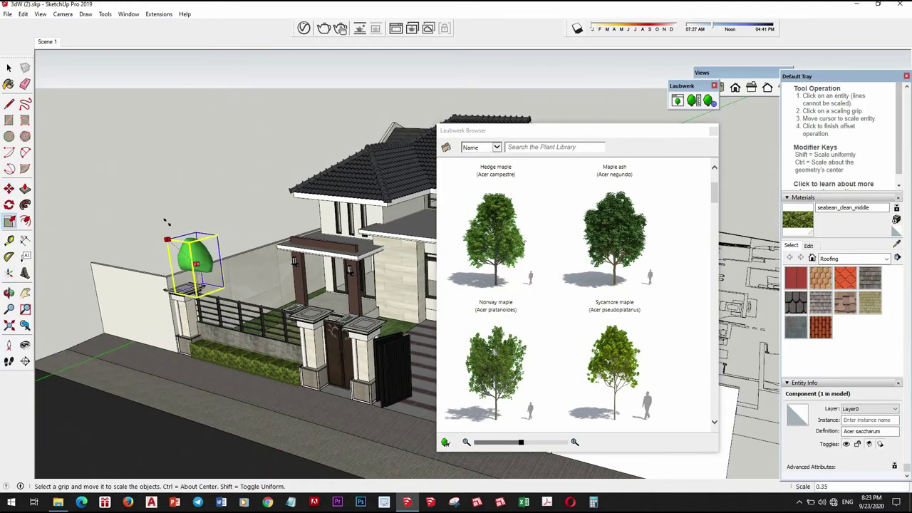
key("Escape")
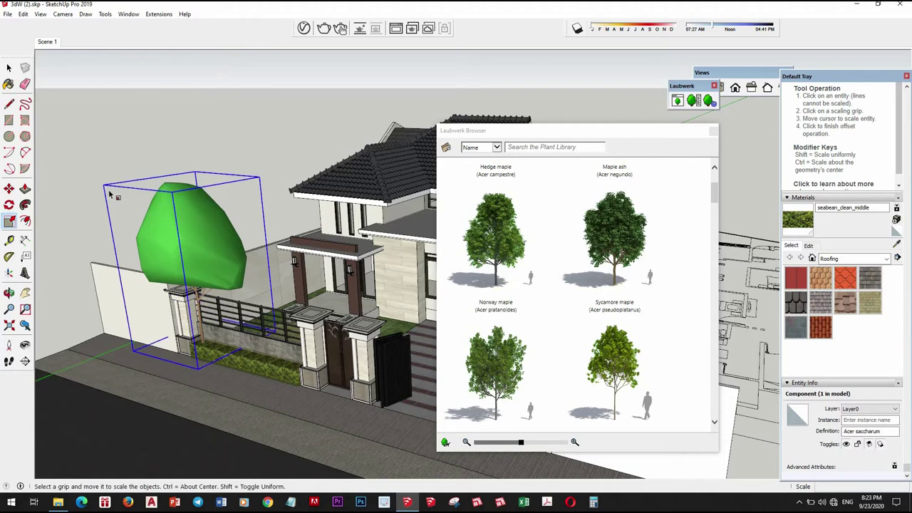
left_click_drag(107, 190, 162, 240)
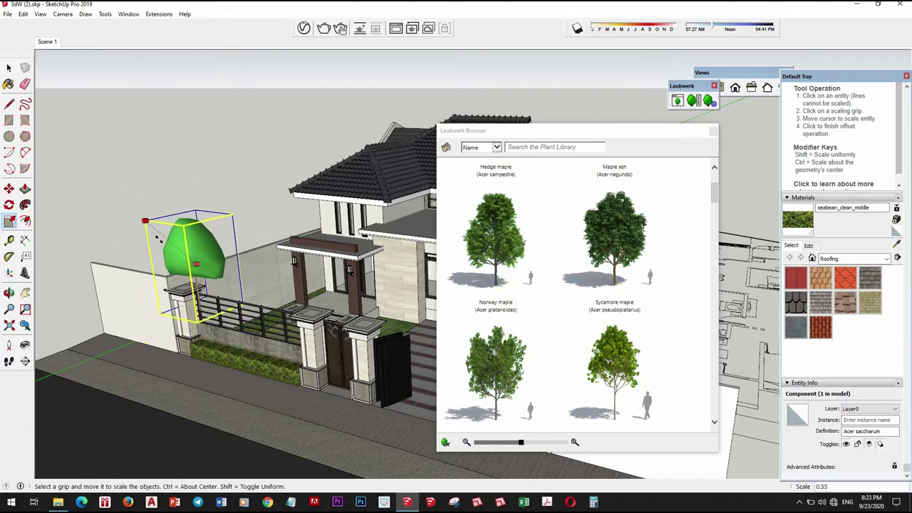
scroll(199, 298, "up", 2)
scroll(200, 298, "up", 1)
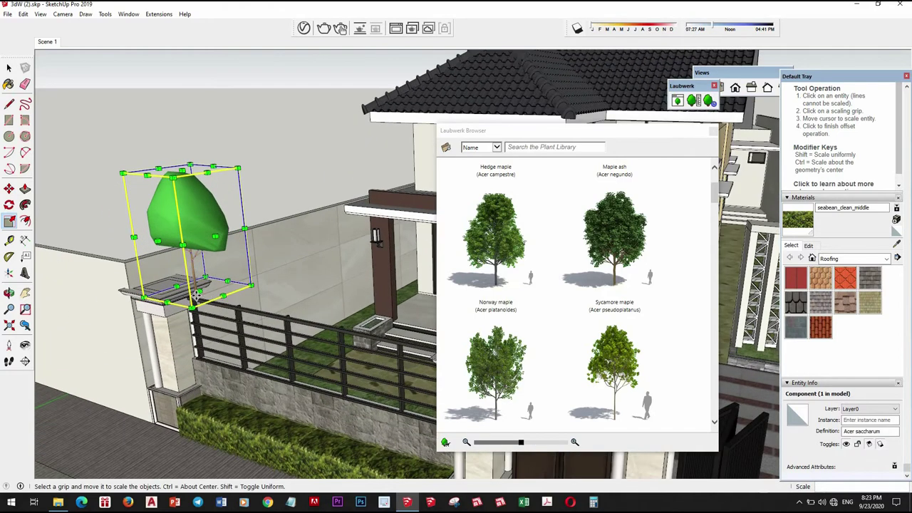
Move the shrunken tree onto the front fence wall
key("m")
scroll(201, 303, "up", 1)
scroll(202, 303, "up", 2)
left_click(201, 303)
scroll(182, 327, "down", 3)
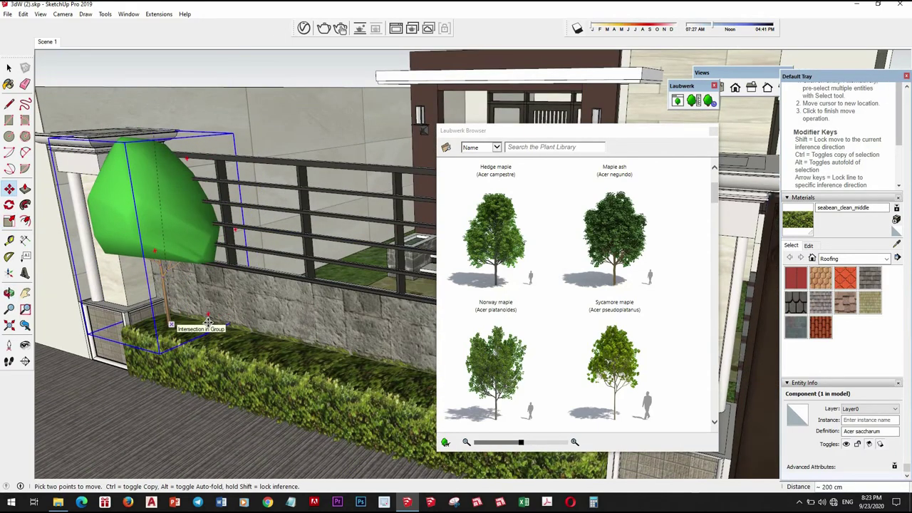
scroll(207, 322, "down", 2)
scroll(278, 342, "down", 3)
scroll(256, 339, "up", 2)
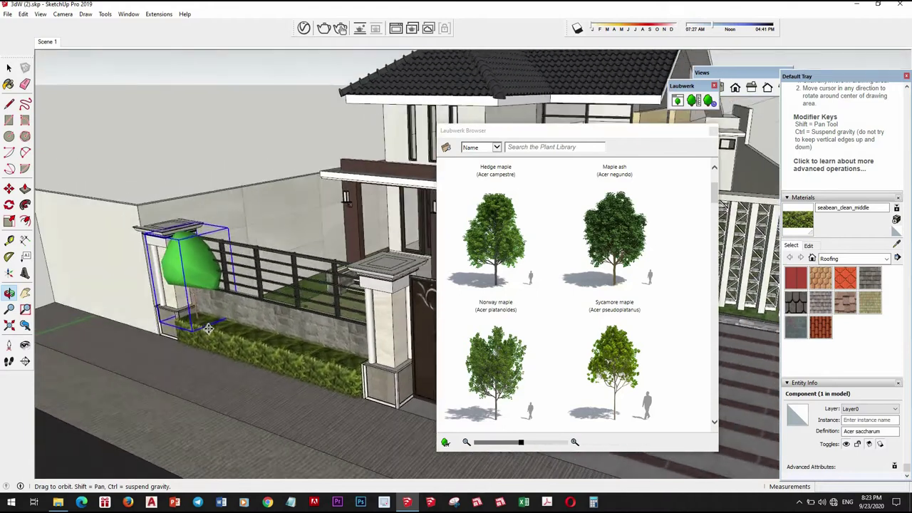
scroll(245, 338, "up", 3)
Copy the tree along the fence wall beside the gate pillar to form a row
key("ctrl")
left_click(245, 338)
scroll(249, 334, "down", 2)
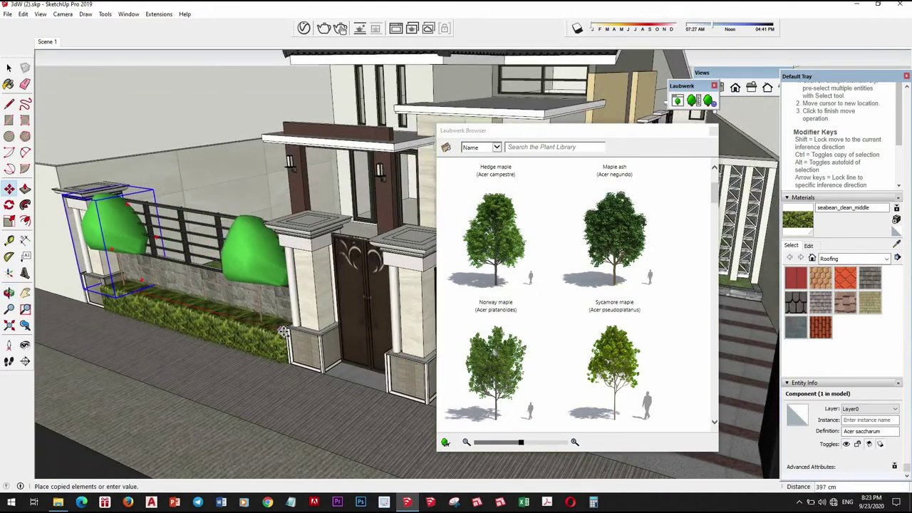
scroll(274, 330, "up", 2)
scroll(274, 330, "up", 1)
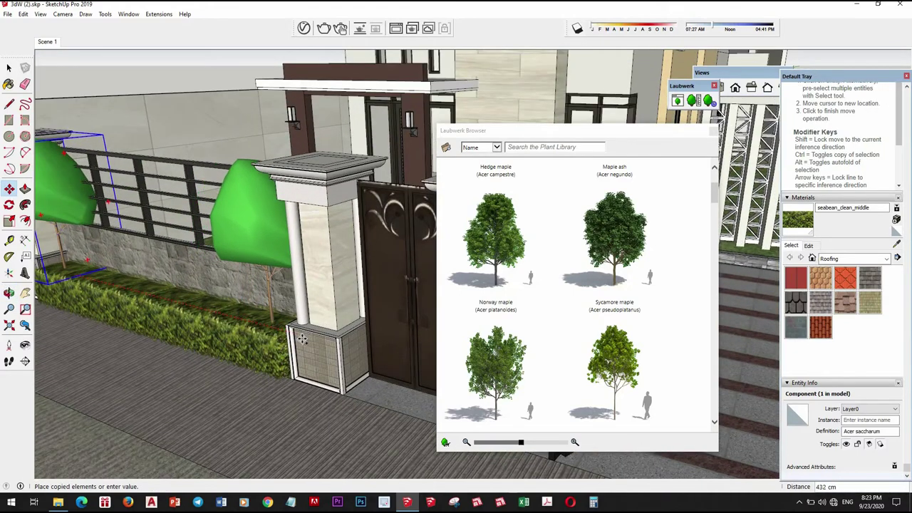
left_click(302, 341)
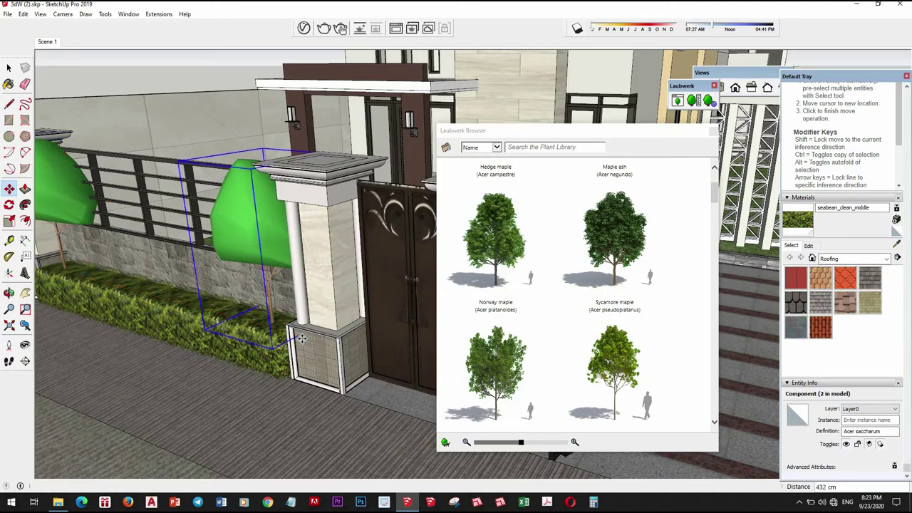
scroll(244, 281, "down", 5)
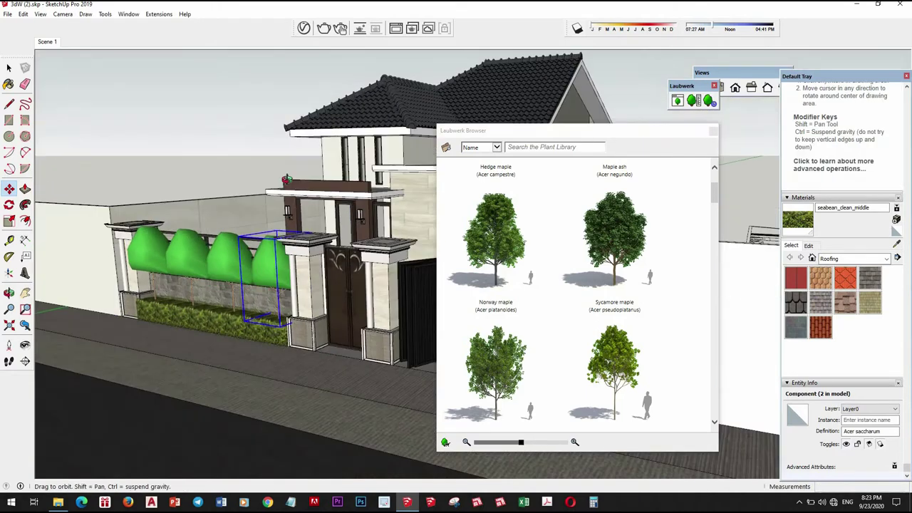
mouse_move(244, 281)
middle_mouse_down()
mouse_move(270, 327)
mouse_move(202, 309)
mouse_move(242, 314)
middle_mouse_up()
key("space")
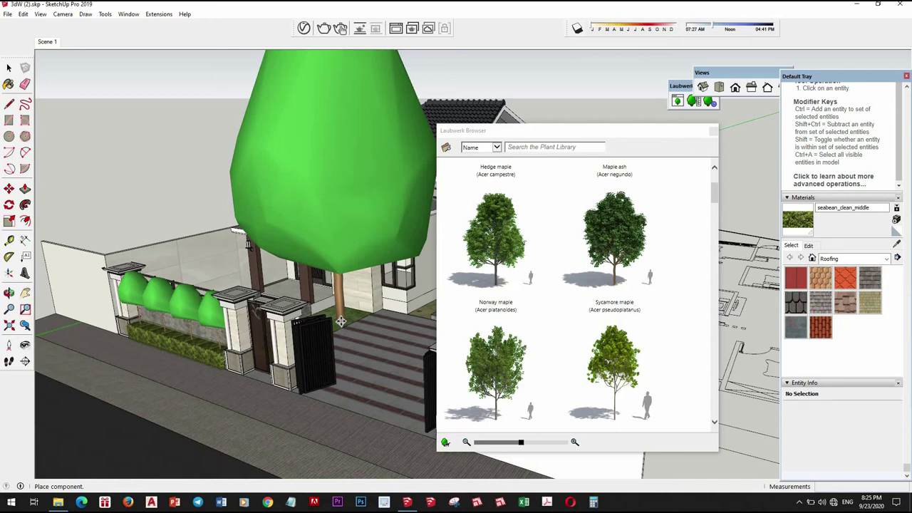
Place a Norway maple (Acer platanoides) tree in the front garden
scroll(340, 321, "down", 3)
middle_click_drag(340, 322, 139, 297)
scroll(275, 312, "up", 6)
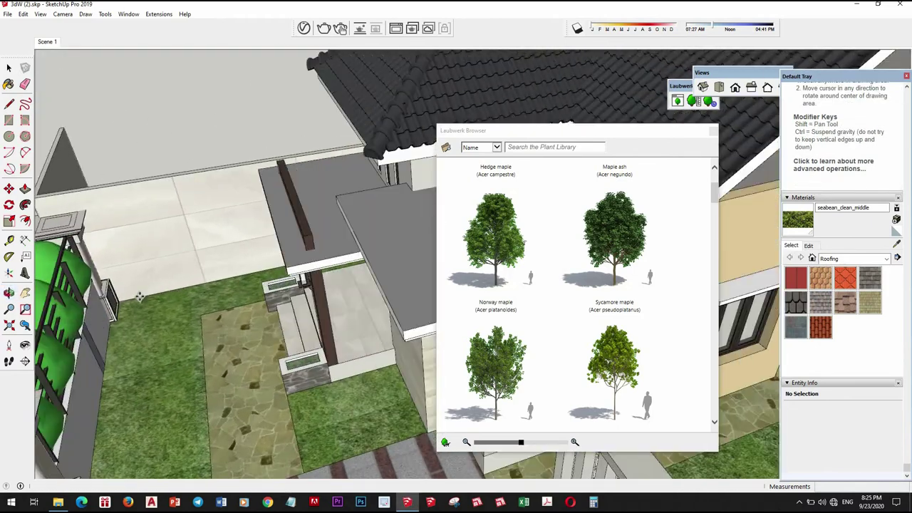
scroll(140, 297, "down", 2)
left_click(152, 335)
mouse_move(153, 335)
middle_mouse_down()
mouse_move(191, 263)
mouse_move(340, 279)
mouse_move(280, 414)
middle_mouse_up()
scroll(191, 263, "down", 2)
key("s")
key("space")
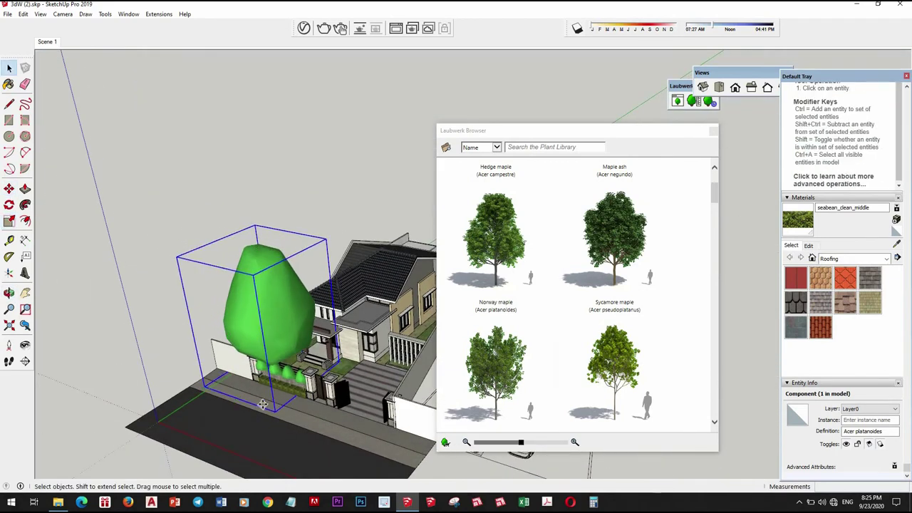
Ctrl+Move a copy of the maple beside the original
key("m")
middle_click_drag(214, 340, 306, 354)
left_click(308, 354)
key("ctrl")
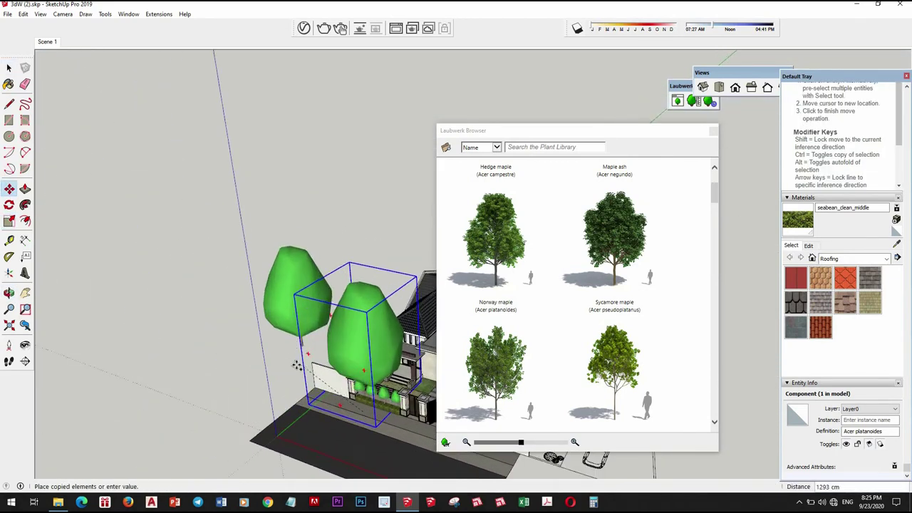
left_click(297, 365)
scroll(297, 365, "down", 3)
mouse_move(146, 413)
middle_mouse_down()
mouse_move(314, 260)
mouse_move(301, 292)
mouse_move(321, 280)
middle_mouse_up()
Copy more maples behind, beside, near and in front of the house
key("ctrl")
left_click(334, 295)
left_click(342, 292)
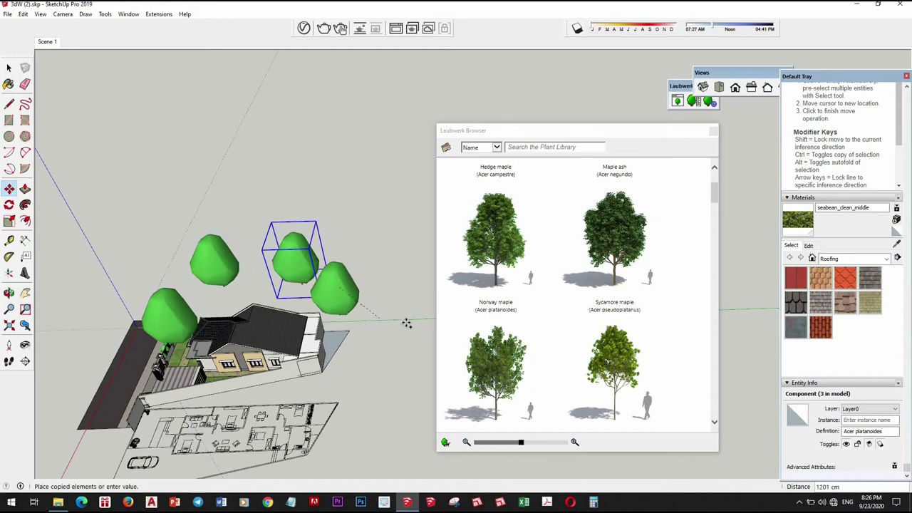
left_click(395, 327)
middle_click_drag(415, 299, 423, 305)
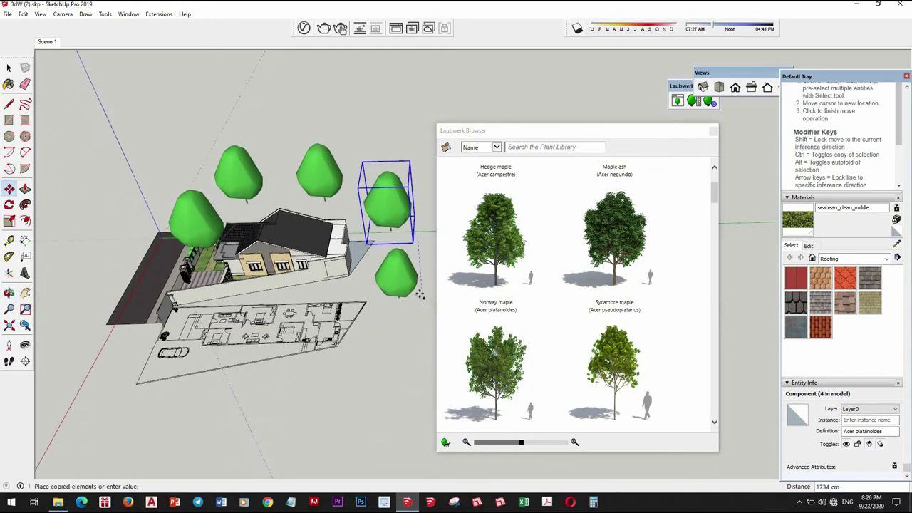
left_click(381, 285)
mouse_move(381, 285)
middle_mouse_down()
mouse_move(284, 274)
mouse_move(254, 313)
mouse_move(345, 264)
mouse_move(350, 298)
middle_mouse_up()
left_click(254, 314)
scroll(349, 298, "up", 2)
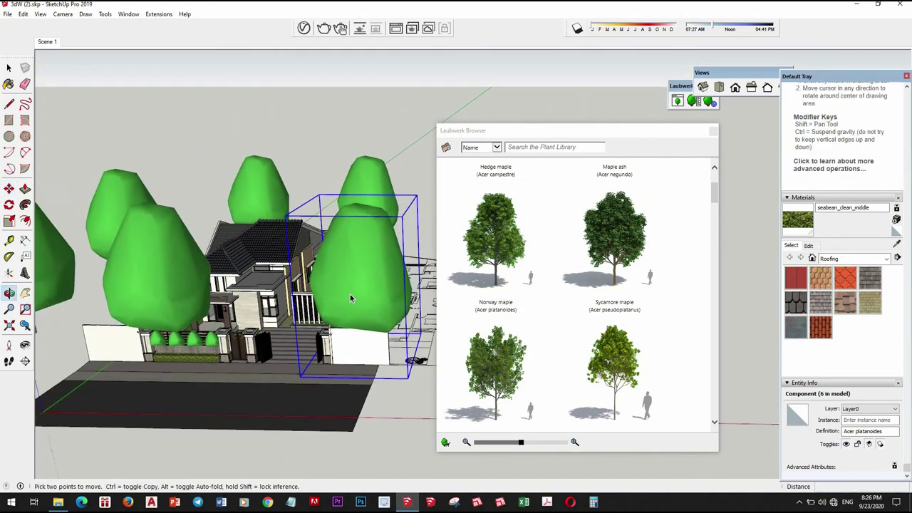
Erase the front-right tree
key("space")
left_click(190, 278, "shift")
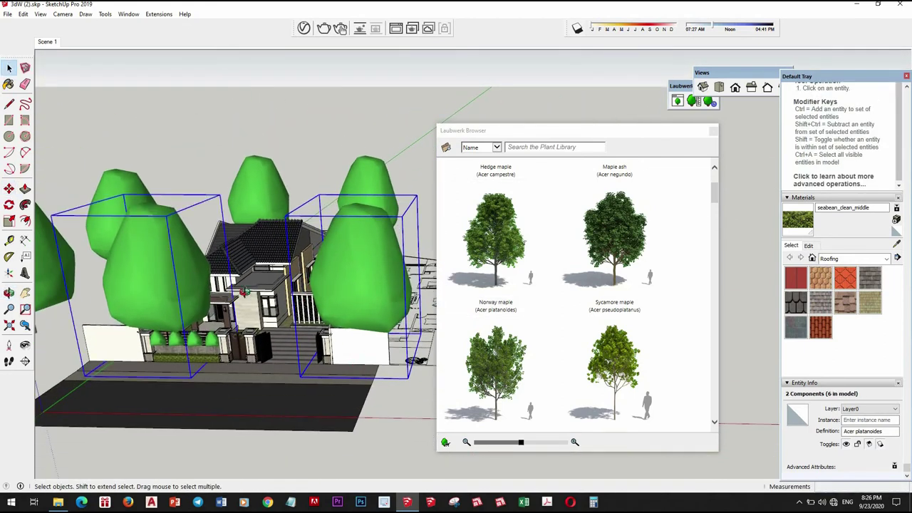
middle_click_drag(190, 279, 329, 288)
right_click(329, 289)
left_click(352, 43)
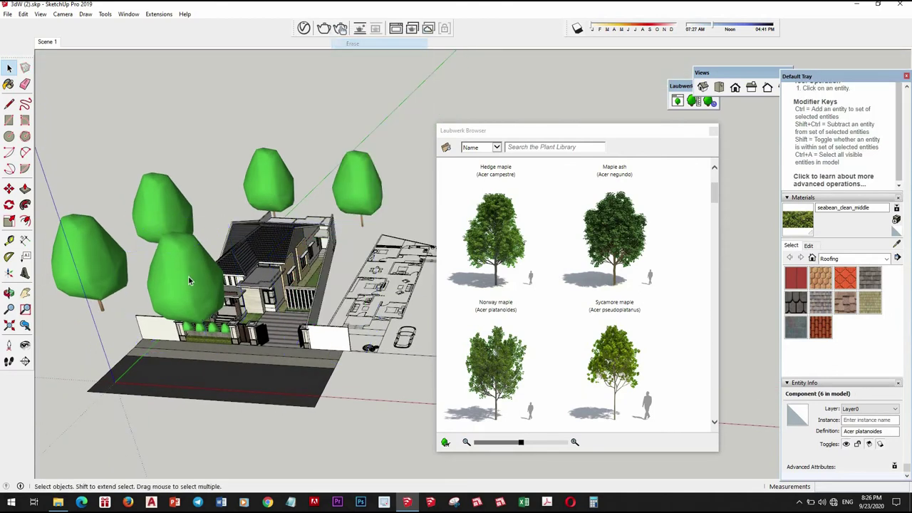
Scale down the front-left tree
left_click(188, 280)
scroll(188, 280, "up", 2)
key("s")
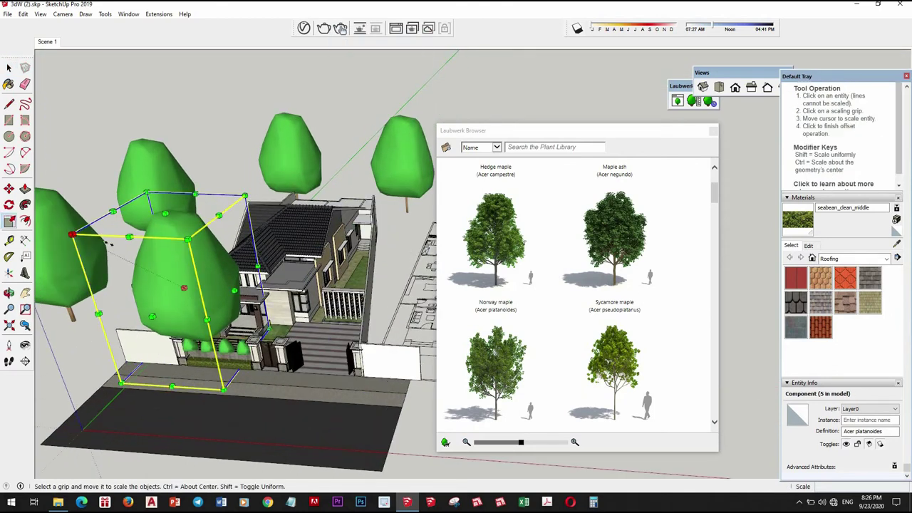
left_click_drag(72, 234, 128, 254)
middle_click_drag(189, 273, 172, 385)
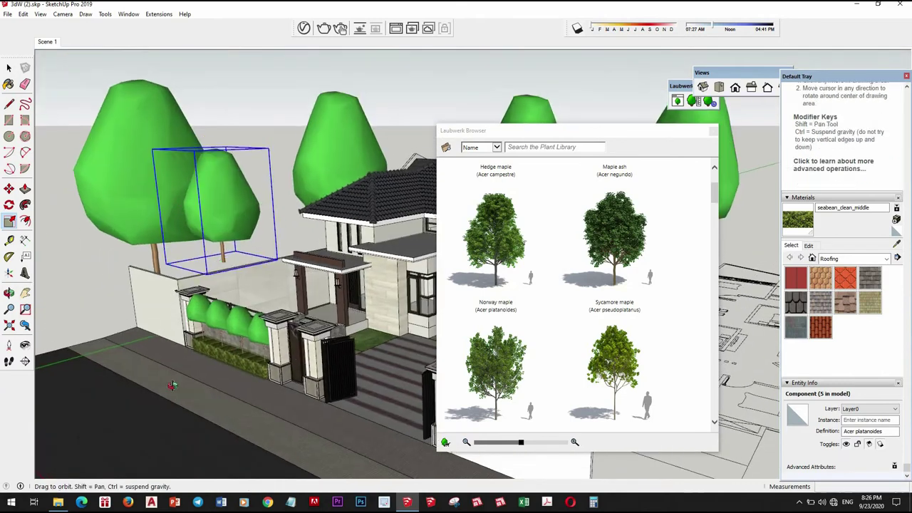
scroll(214, 299, "up", 2)
key("s")
scroll(240, 306, "up", 2)
Move the resized tree into the side garden
key("m")
scroll(234, 285, "up", 2)
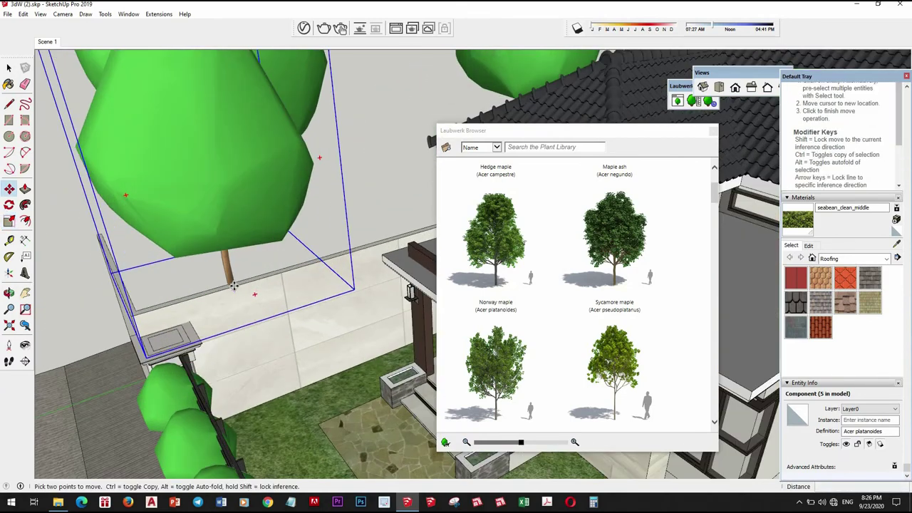
left_click(233, 285)
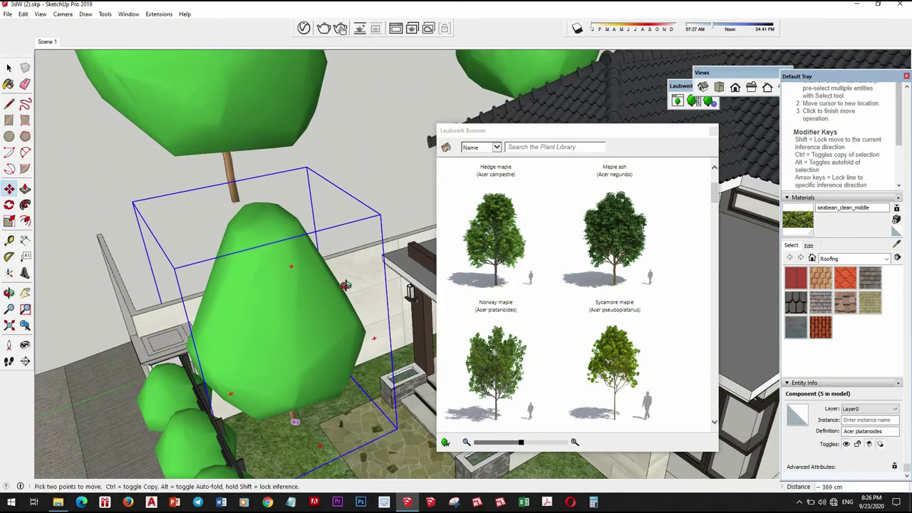
left_click(345, 285)
scroll(299, 335, "down", 3)
mouse_move(299, 334)
middle_mouse_down()
mouse_move(275, 333)
mouse_move(284, 332)
mouse_move(238, 309)
mouse_move(360, 335)
mouse_move(403, 317)
mouse_move(349, 260)
middle_mouse_up()
Copy the garden tree into the yard behind the white panel, making seven trees
left_click(305, 198, "ctrl")
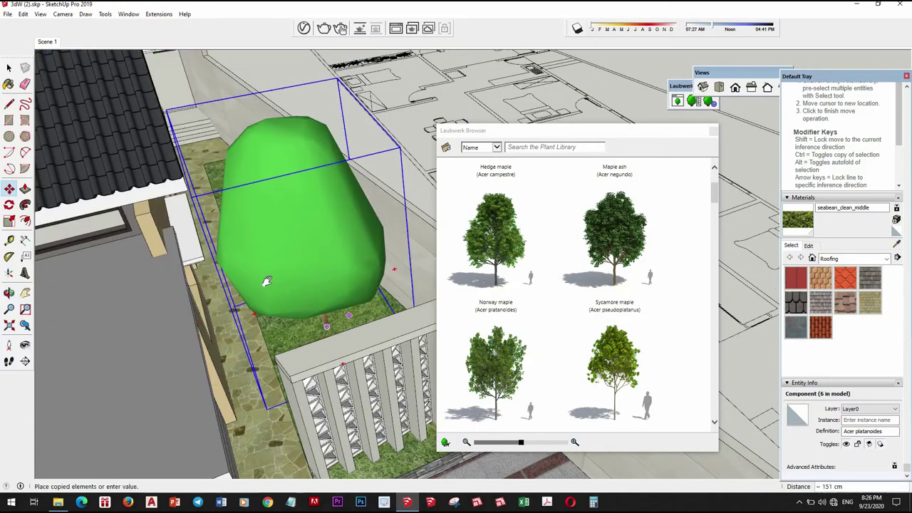
scroll(265, 280, "down", 5)
mouse_move(265, 280)
middle_mouse_down()
mouse_move(306, 321)
mouse_move(324, 285)
mouse_move(348, 316)
mouse_move(336, 342)
middle_mouse_up()
scroll(321, 325, "up", 4)
left_click(320, 325)
scroll(348, 316, "down", 3)
scroll(337, 346, "up", 2)
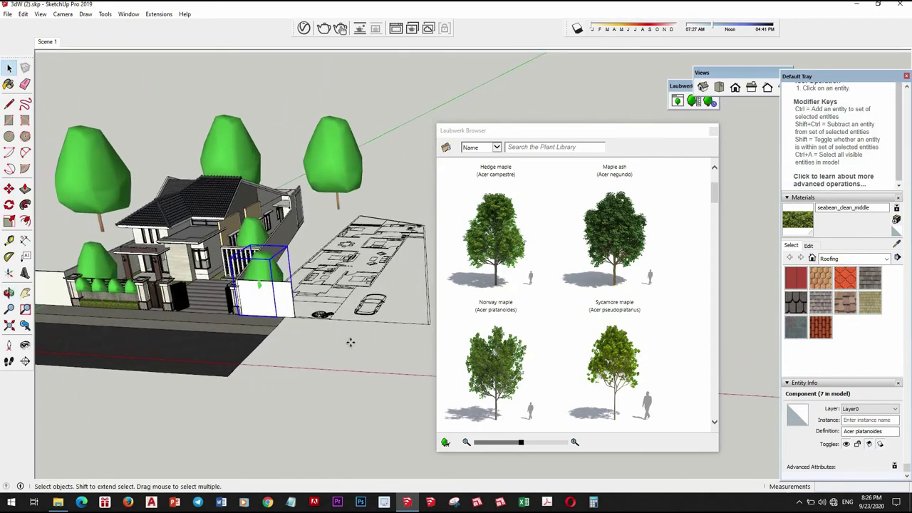
scroll(352, 344, "up", 2)
scroll(352, 343, "down", 3)
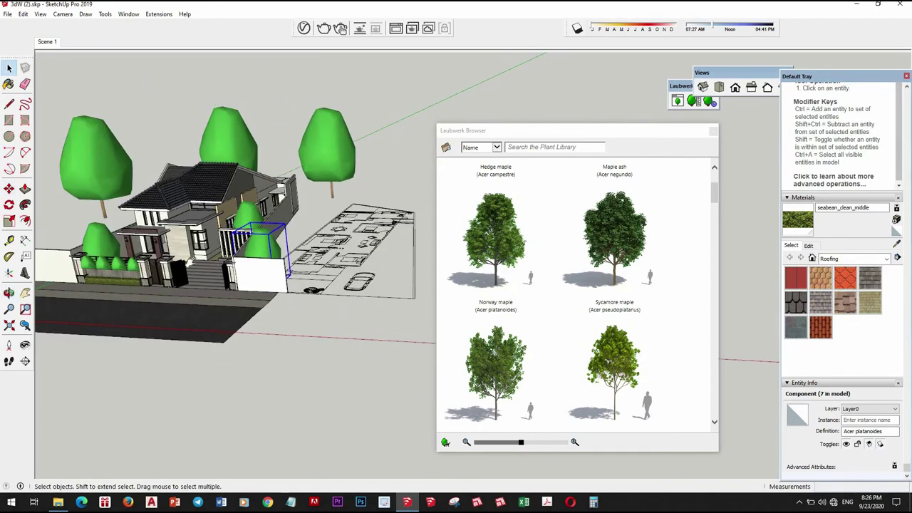
Orbit in on the house front and switch to Two-Point Perspective
middle_click_drag(352, 343, 335, 321)
scroll(335, 321, "up", 2)
middle_click_drag(374, 242, 420, 191)
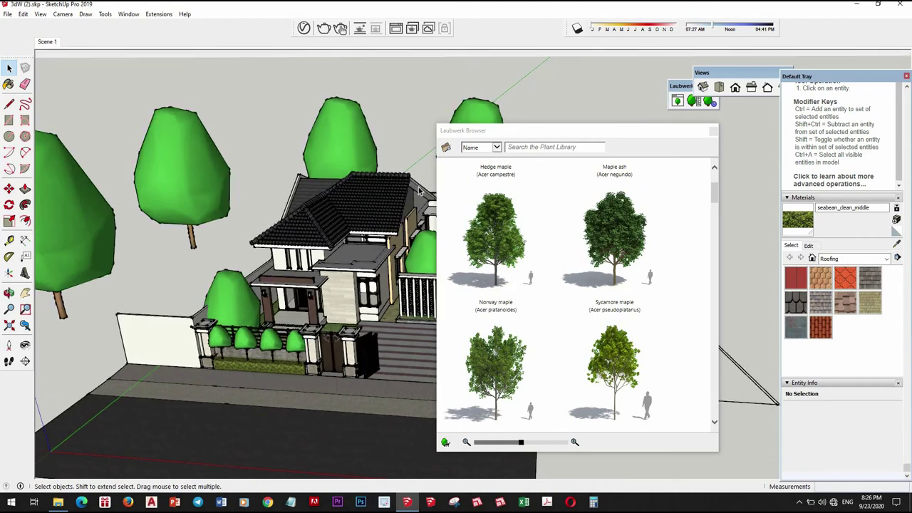
key("Page_Down")
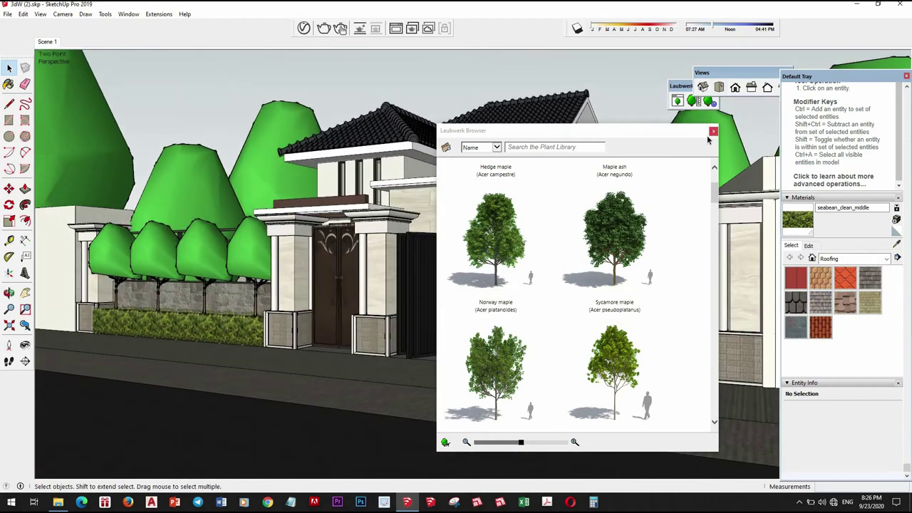
Close the plant library, run a V-Ray test render of the street view, then stop and close it
left_click(713, 132)
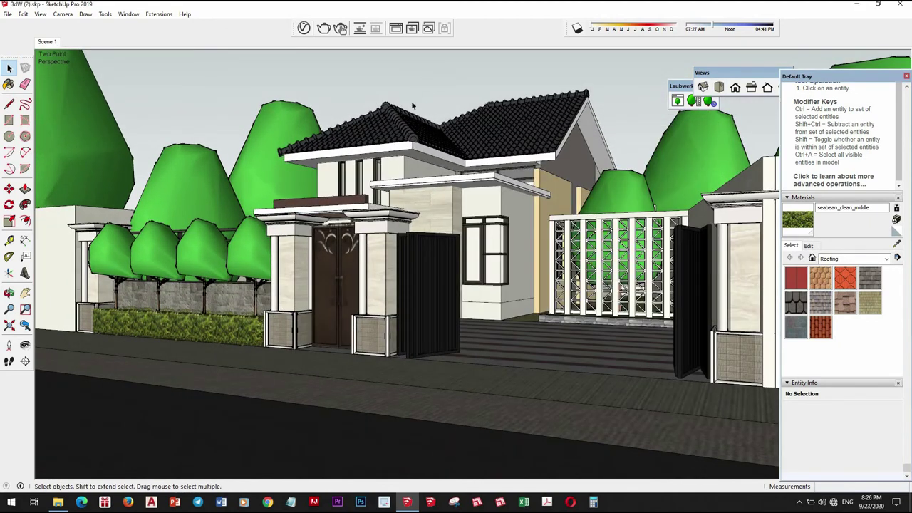
left_click(324, 28)
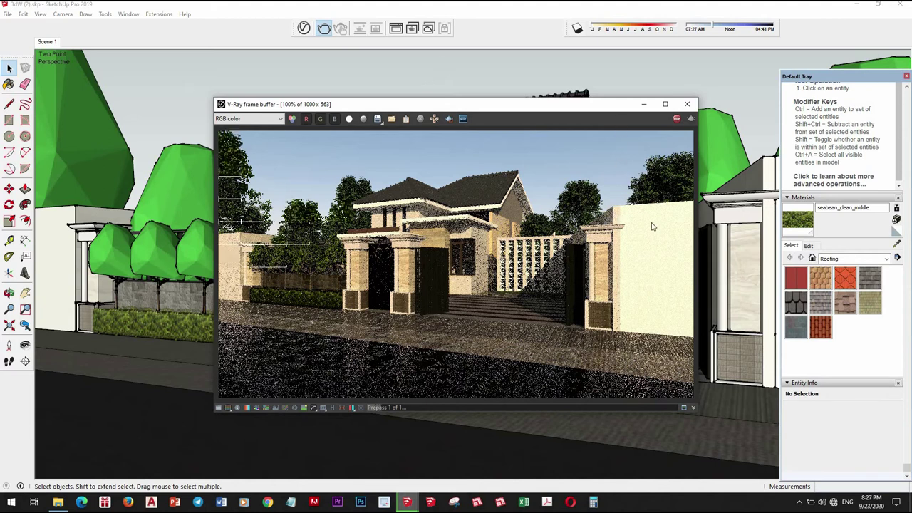
left_click(676, 119)
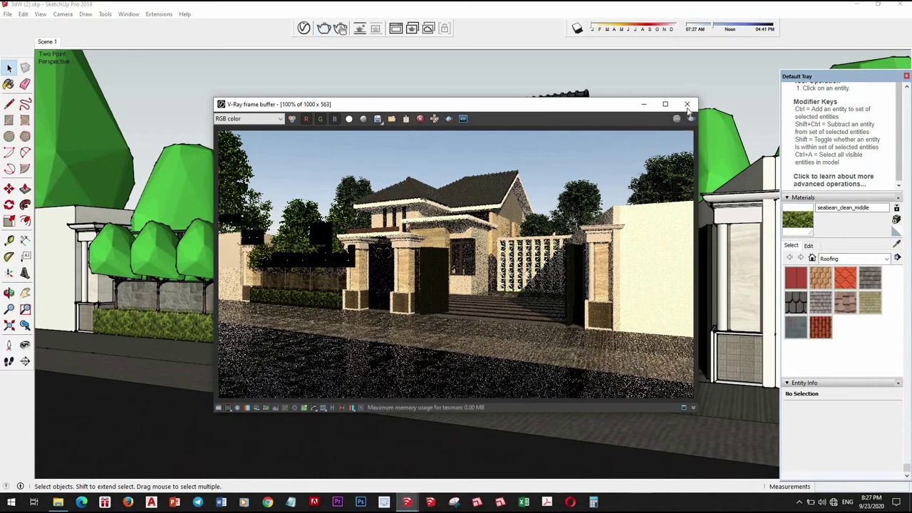
left_click(687, 104)
scroll(373, 264, "down", 5)
From an aerial view, select a floating tree and start moving it, then cancel
mouse_move(342, 342)
middle_mouse_down()
mouse_move(333, 191)
mouse_move(253, 261)
middle_mouse_up()
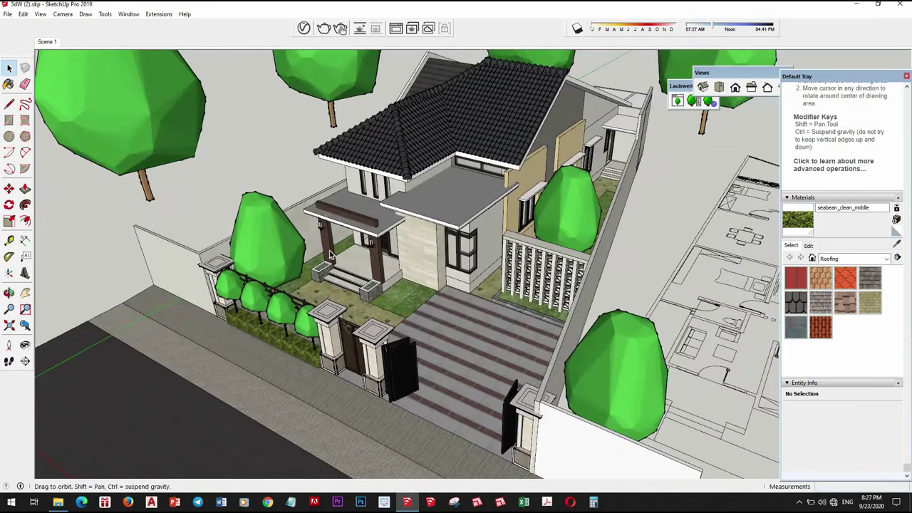
left_click(252, 261)
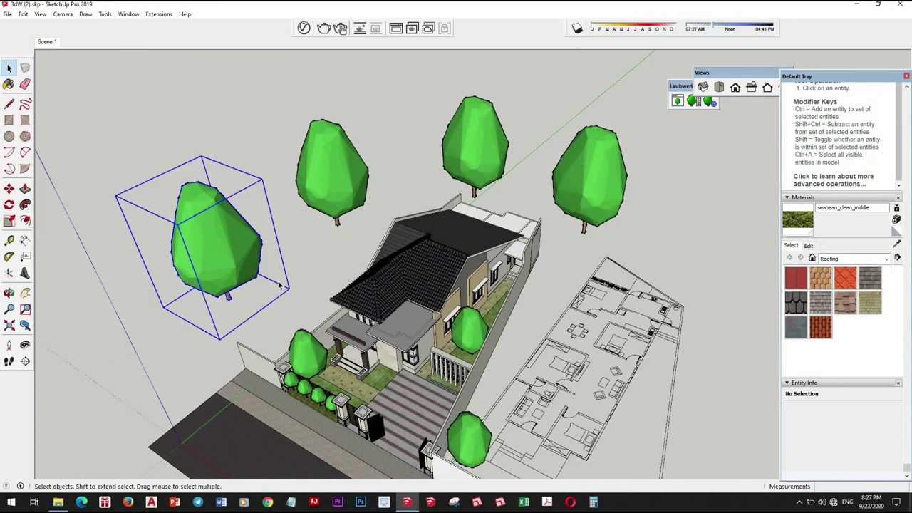
key("m")
left_click(287, 240)
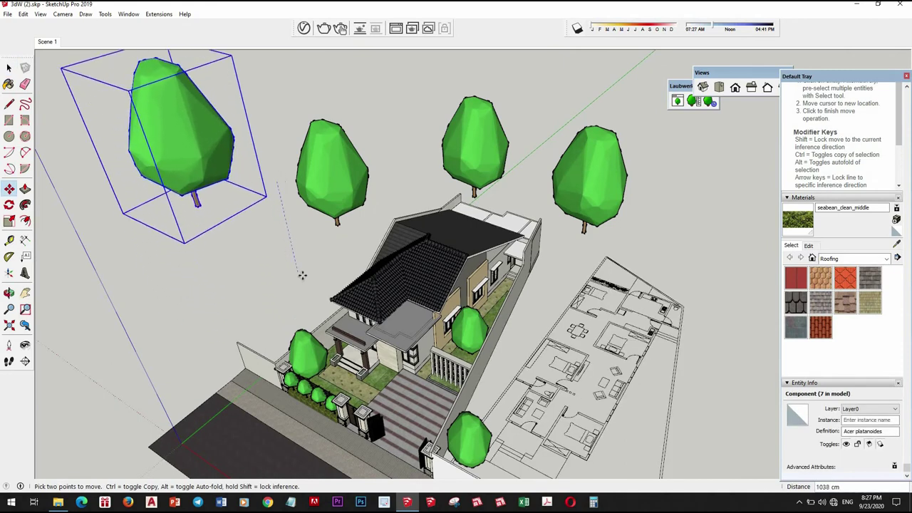
middle_click_drag(57, 235, 479, 202)
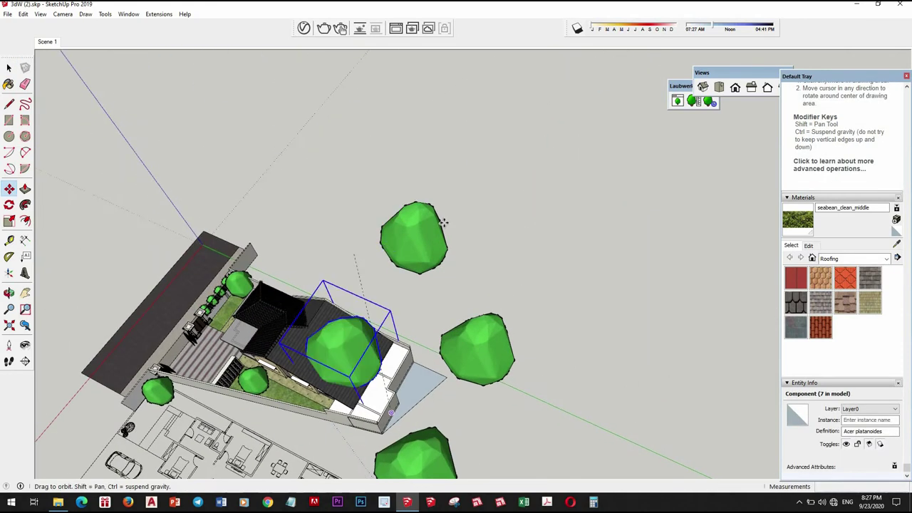
key("Escape")
key("space")
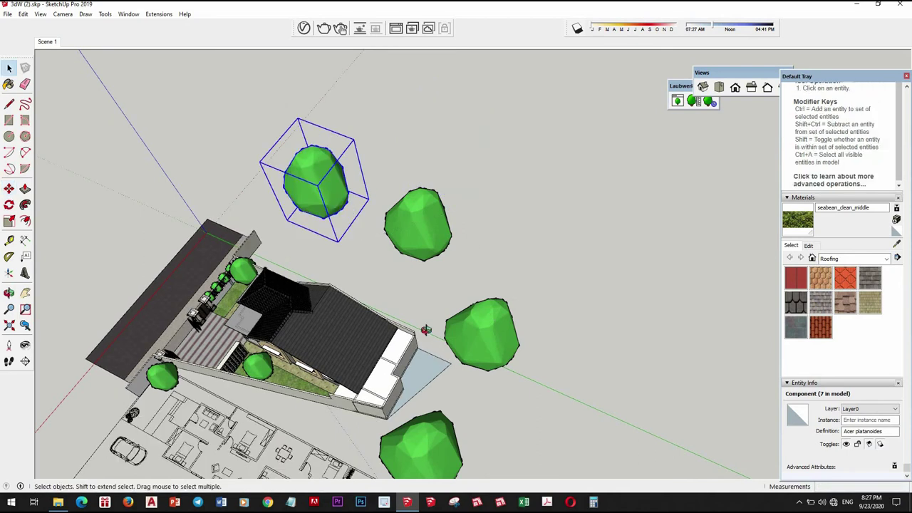
mouse_move(506, 248)
middle_mouse_down()
mouse_move(570, 284)
mouse_move(612, 256)
middle_mouse_up()
Remove the stray floating trees with the Eraser and Delete
key("e")
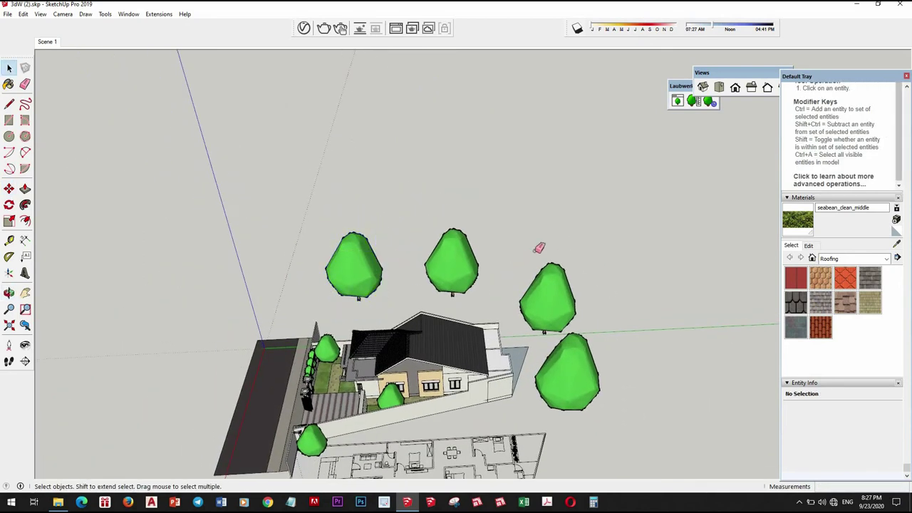
left_click(452, 260)
left_click(547, 292)
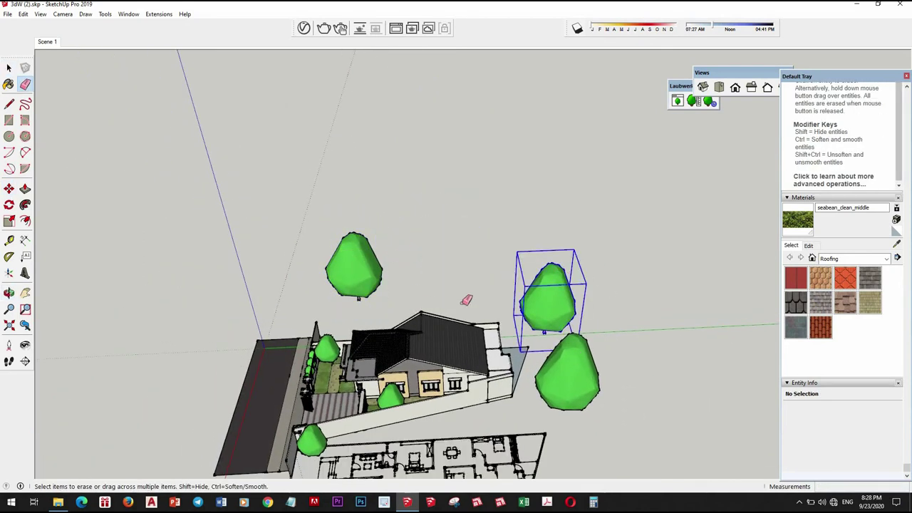
key("space")
left_click(577, 354)
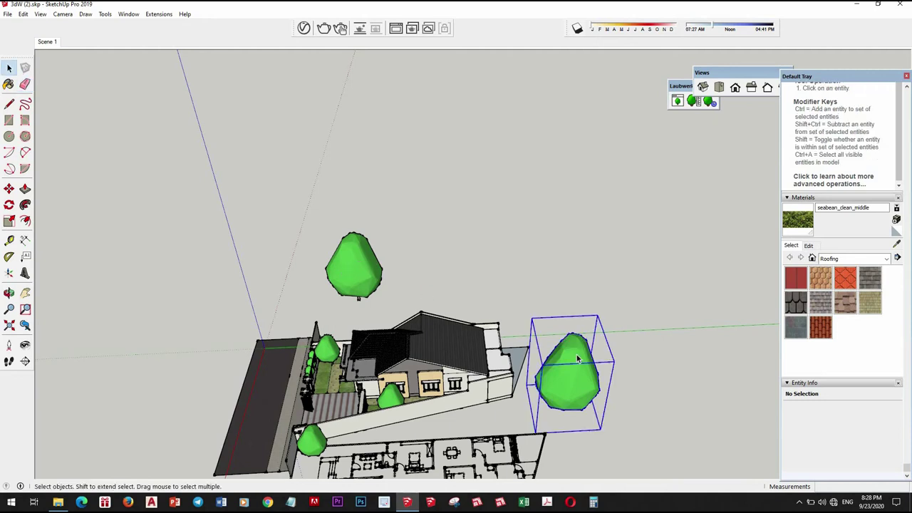
key("Delete")
left_click(355, 267)
key("Delete")
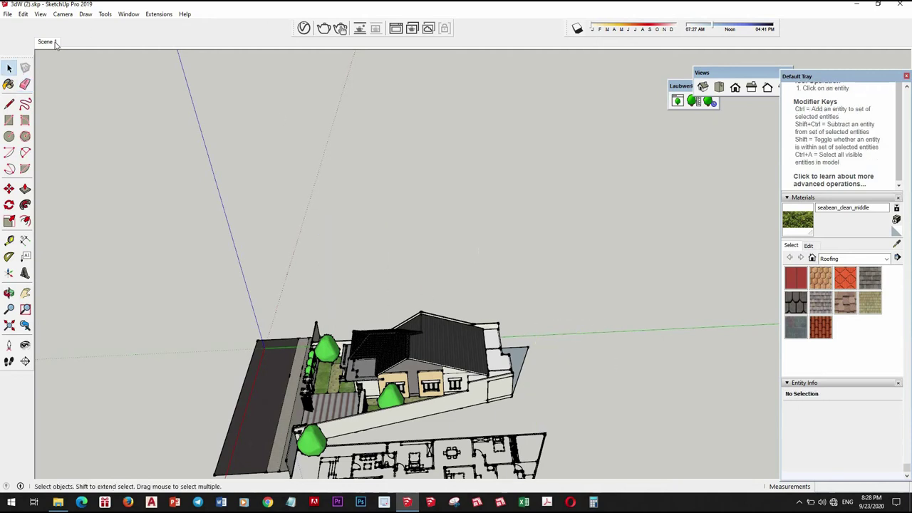
Return to the Scene 1 street view and re-render it in V-Ray
middle_click_drag(439, 374, 482, 371)
key("Page_Down")
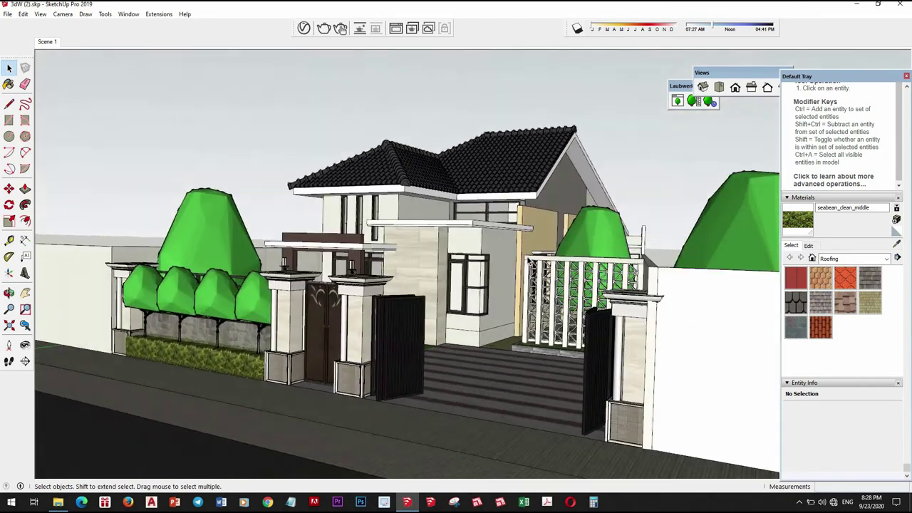
left_click(324, 28)
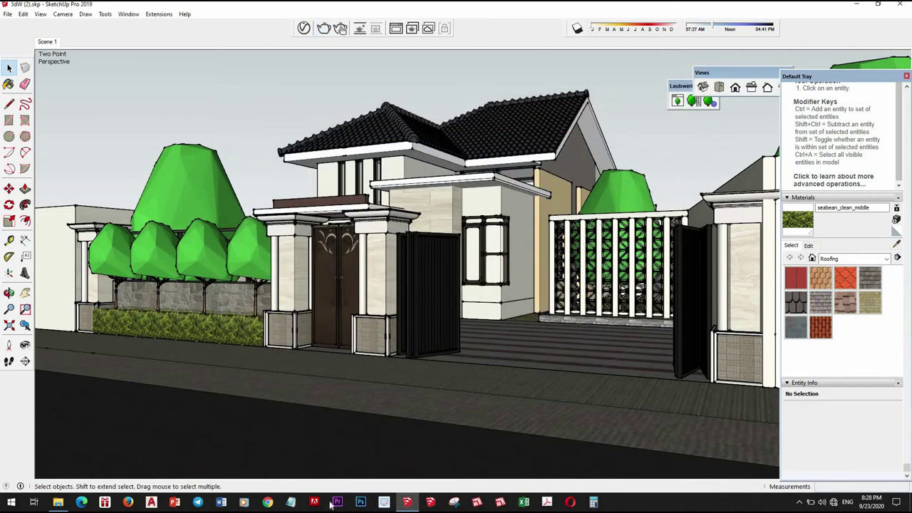
scroll(351, 254, "down", 3)
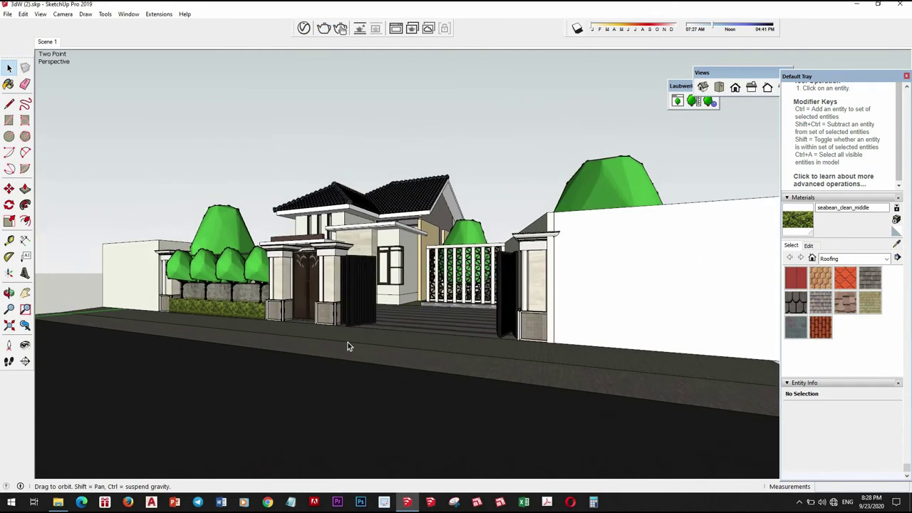
Move a tree 263 cm farther along the side wall
mouse_move(347, 342)
middle_mouse_down()
mouse_move(319, 330)
mouse_move(391, 416)
middle_mouse_up()
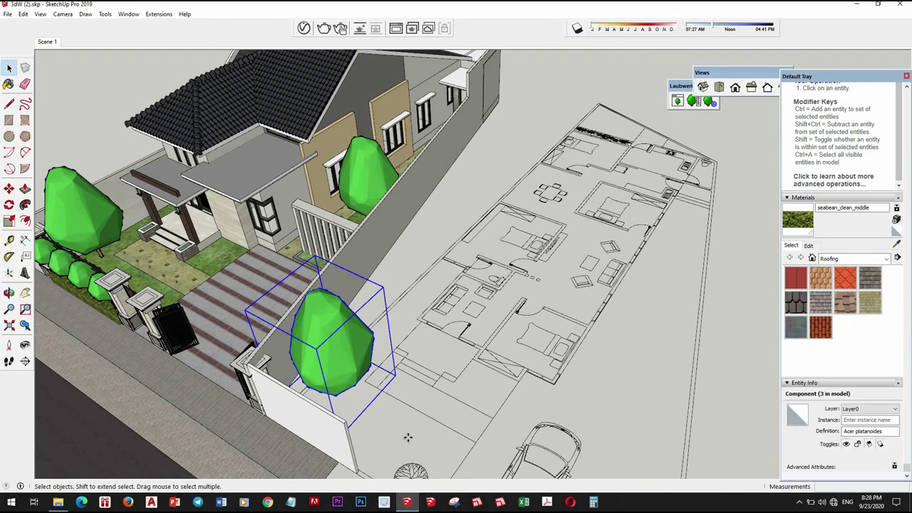
key("m")
left_click(393, 427)
left_click(461, 446)
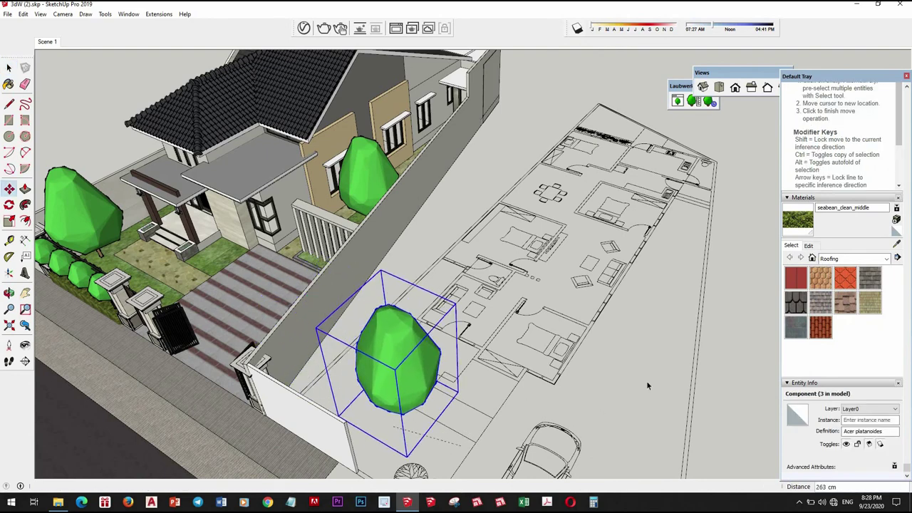
key("space")
Orbit back to the street-level gate view and open the V-Ray render settings
middle_click_drag(461, 445, 399, 399)
scroll(399, 399, "up", 3)
middle_click_drag(334, 399, 335, 476)
scroll(335, 441, "up", 3)
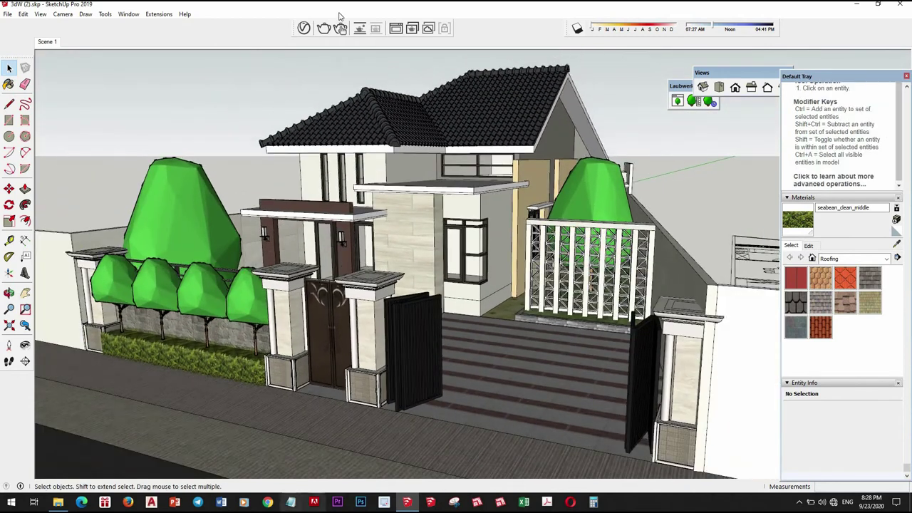
left_click(303, 28)
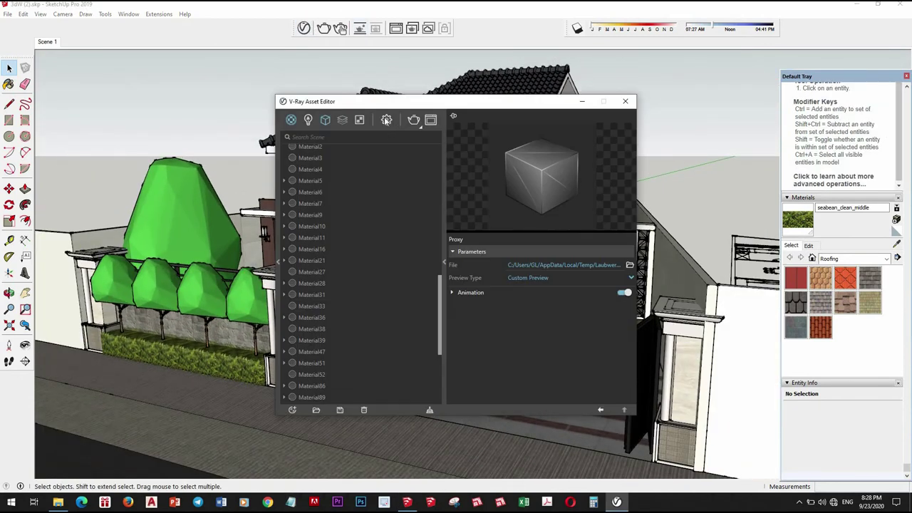
left_click(386, 119)
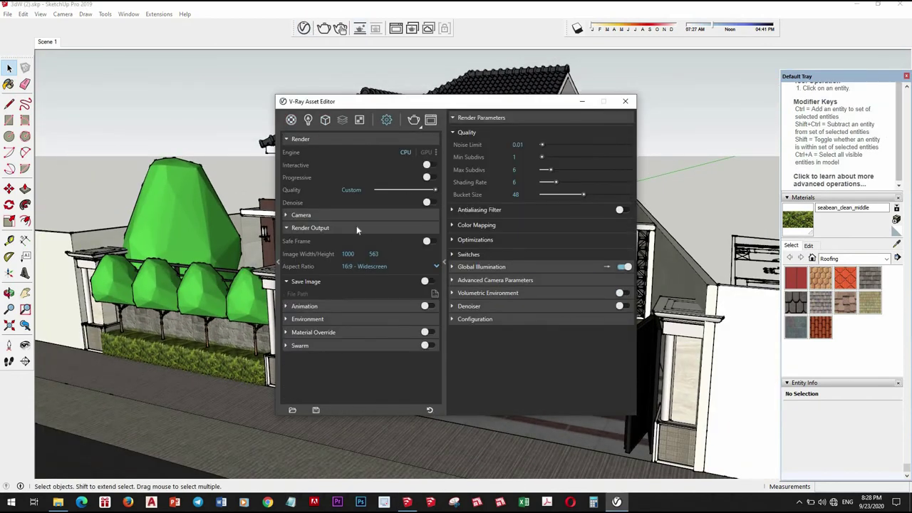
Review Antialiasing, Color Mapping, Optimizations and Global Illumination, then expand Environment
left_click(511, 211)
left_click(512, 220)
left_click(518, 226)
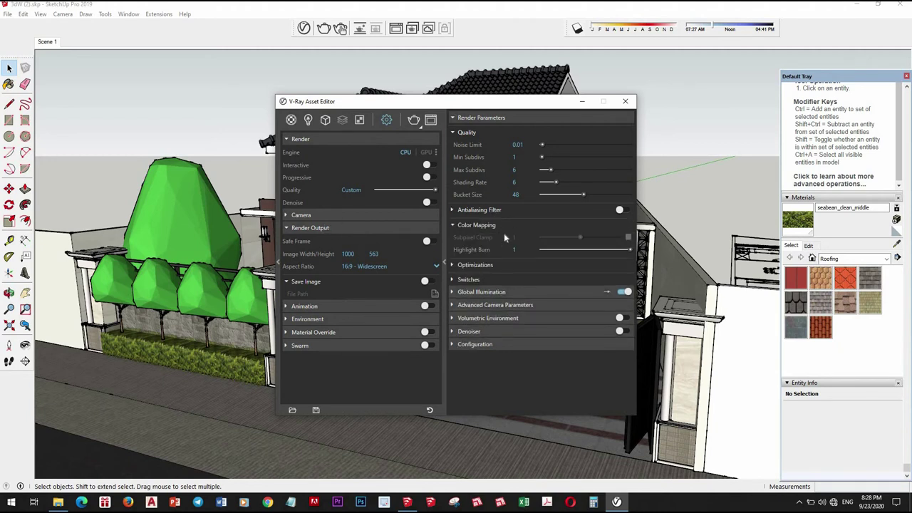
left_click(518, 225)
left_click(516, 241)
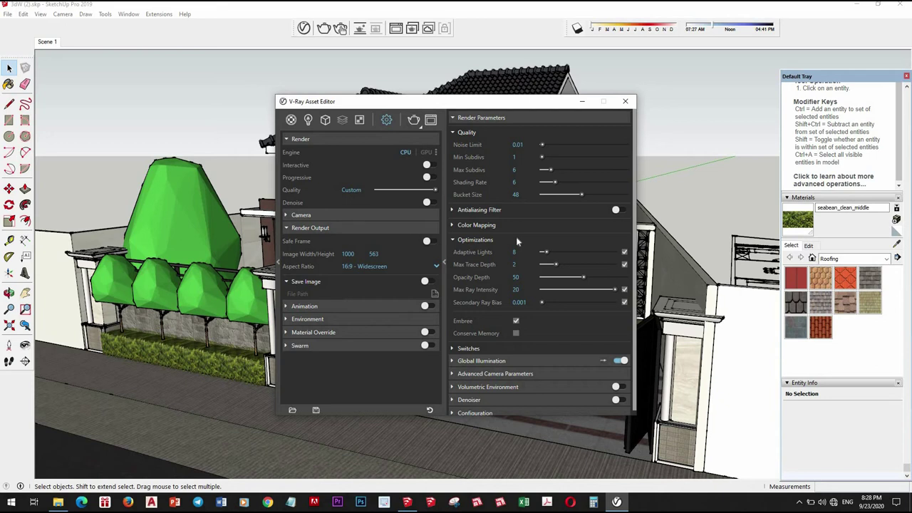
left_click(505, 240)
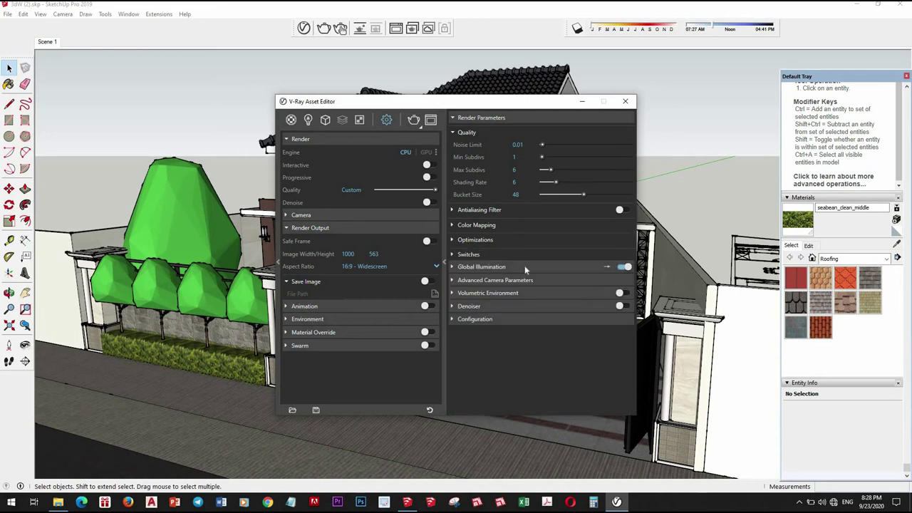
left_click(525, 267)
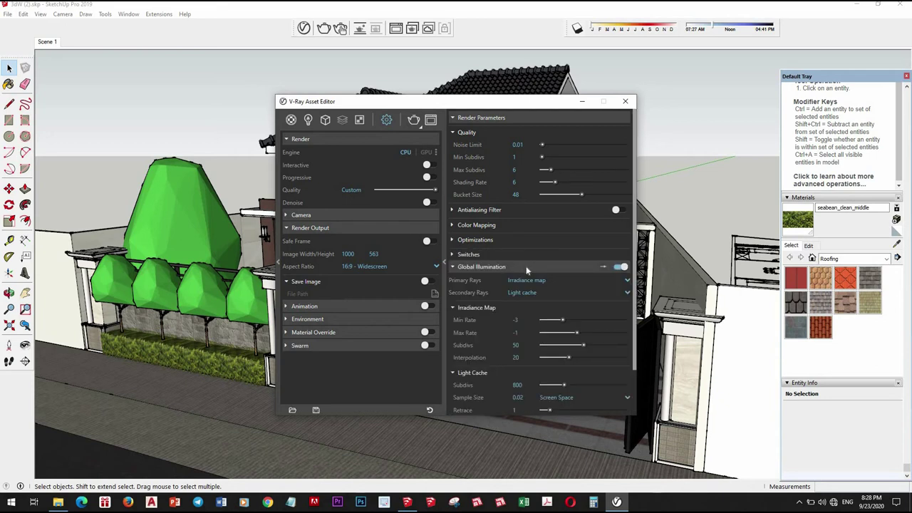
left_click(527, 268)
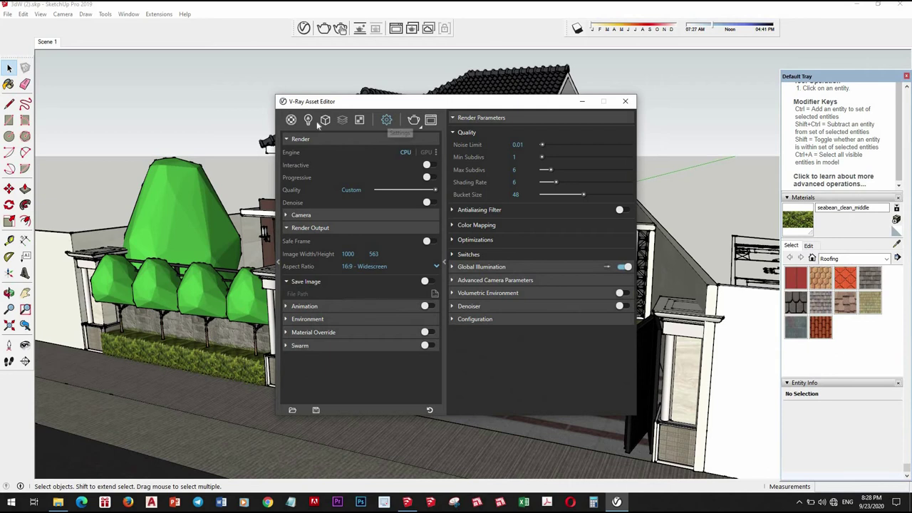
left_click(420, 319)
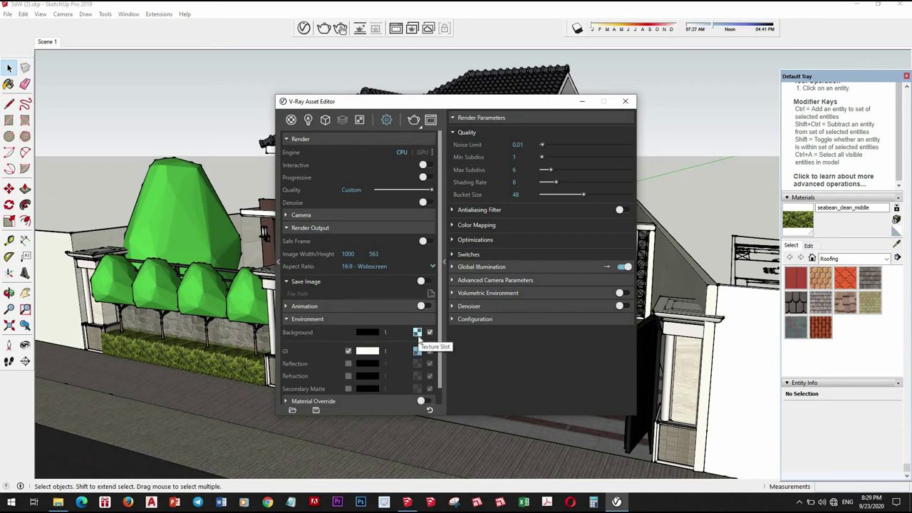
Open a full-screen File Explorer on DATA (D:) and navigate to HDRI\hdr
right_click(58, 502)
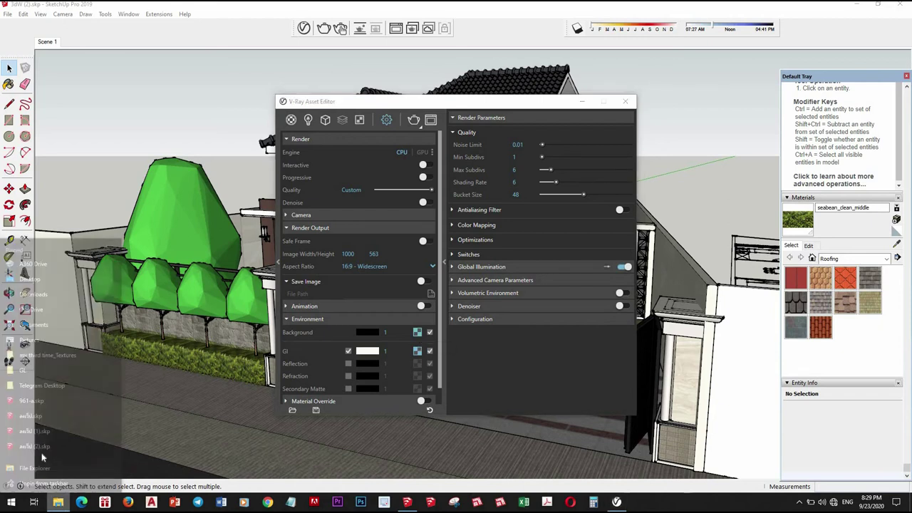
left_click(42, 451)
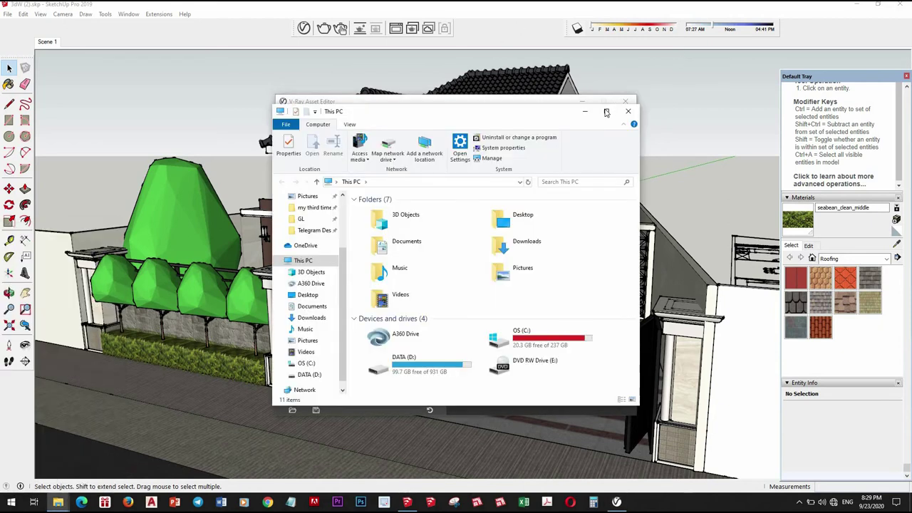
left_click(606, 112)
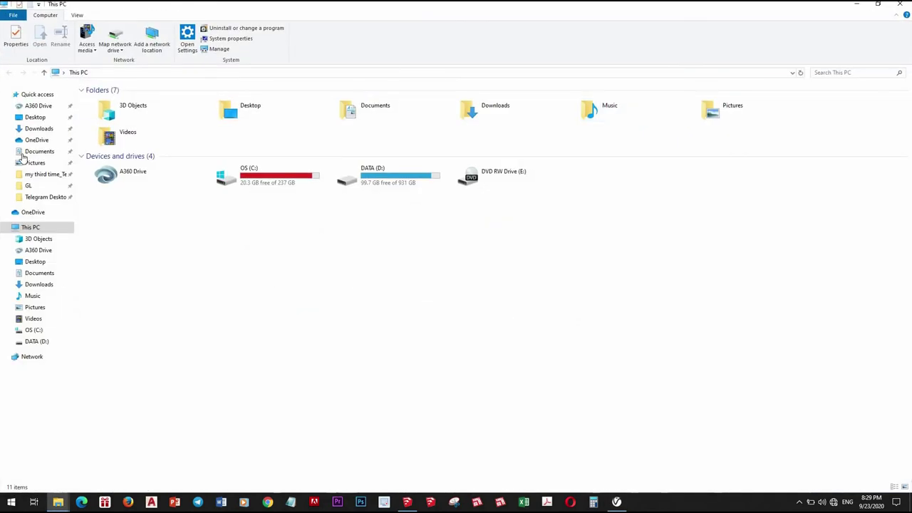
double_click(414, 175)
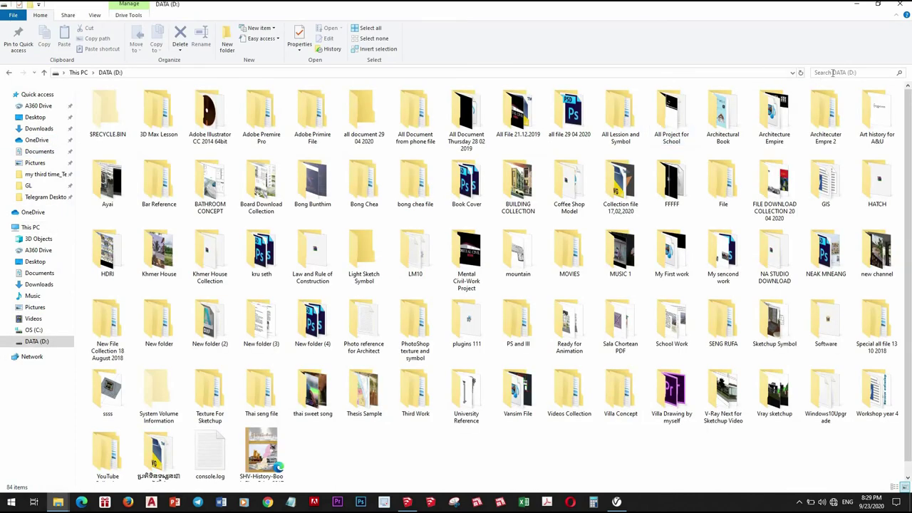
left_click(832, 72)
type("h")
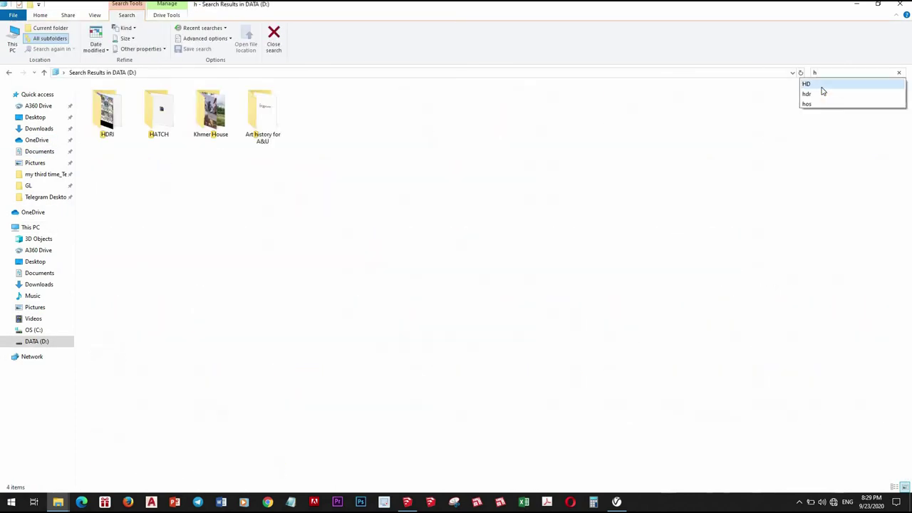
left_click(819, 94)
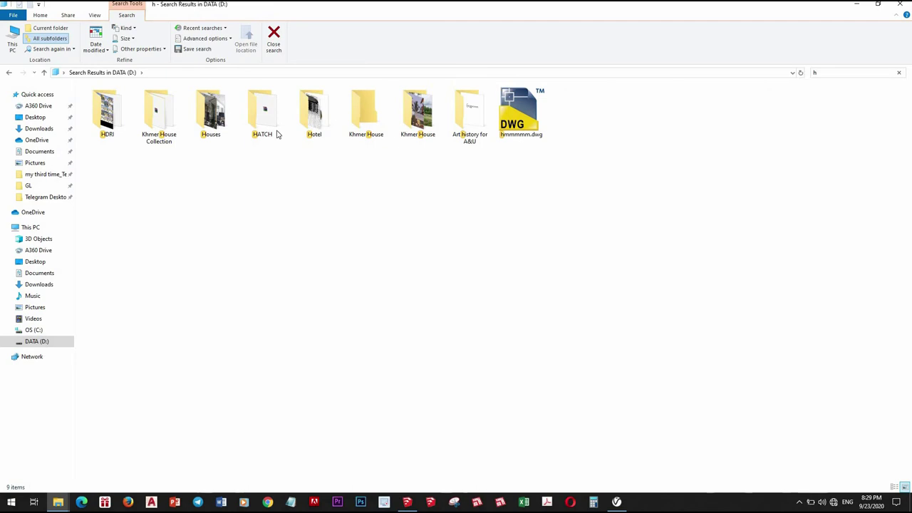
double_click(120, 121)
double_click(118, 116)
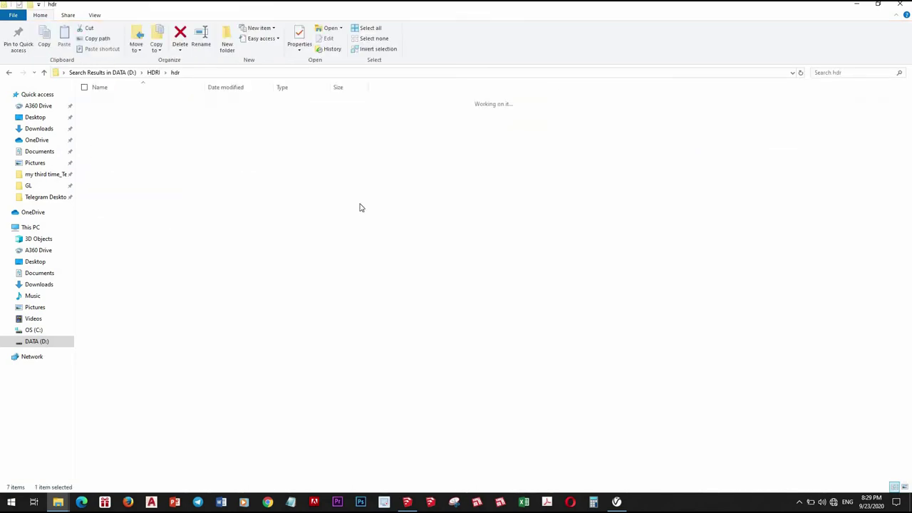
scroll(610, 294, "up", 3, "ctrl")
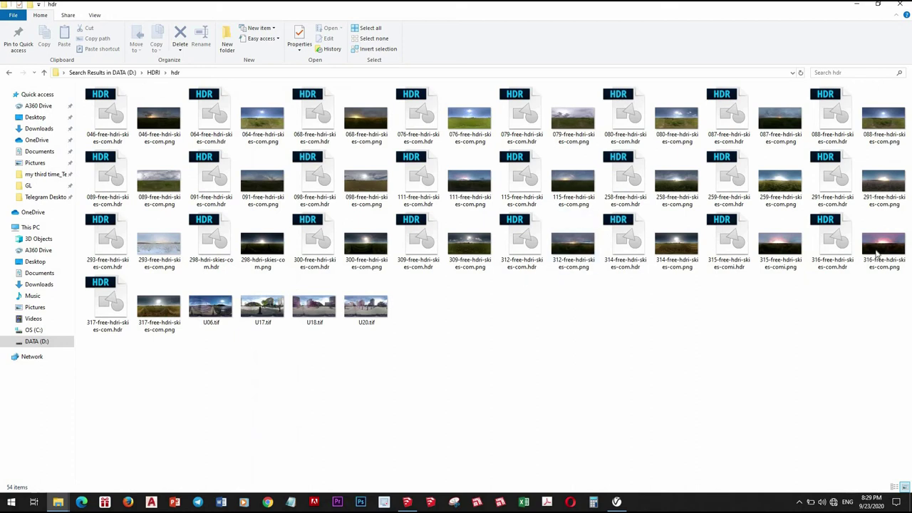
double_click(371, 247)
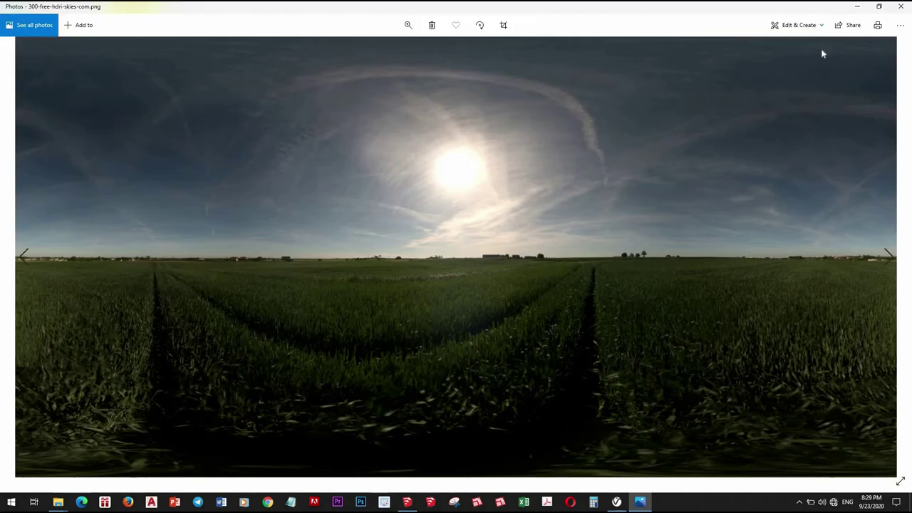
left_click(900, 6)
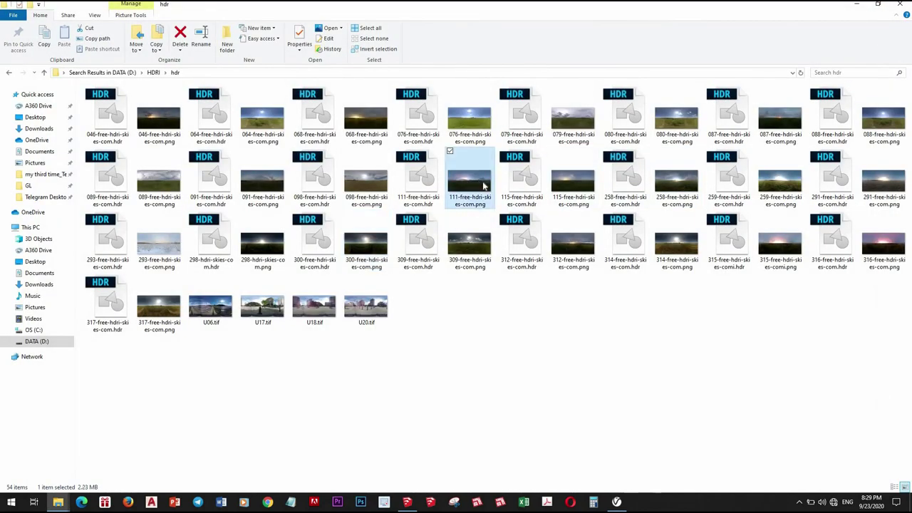
double_click(483, 185)
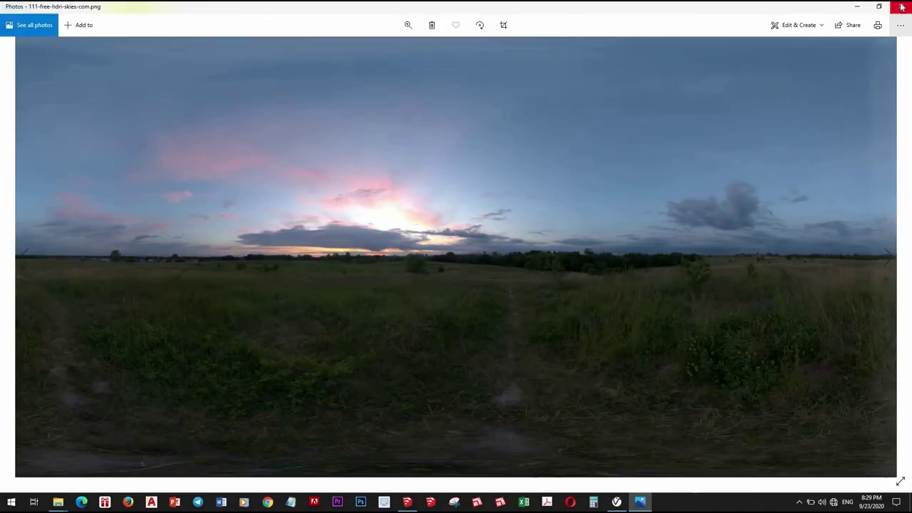
left_click(902, 6)
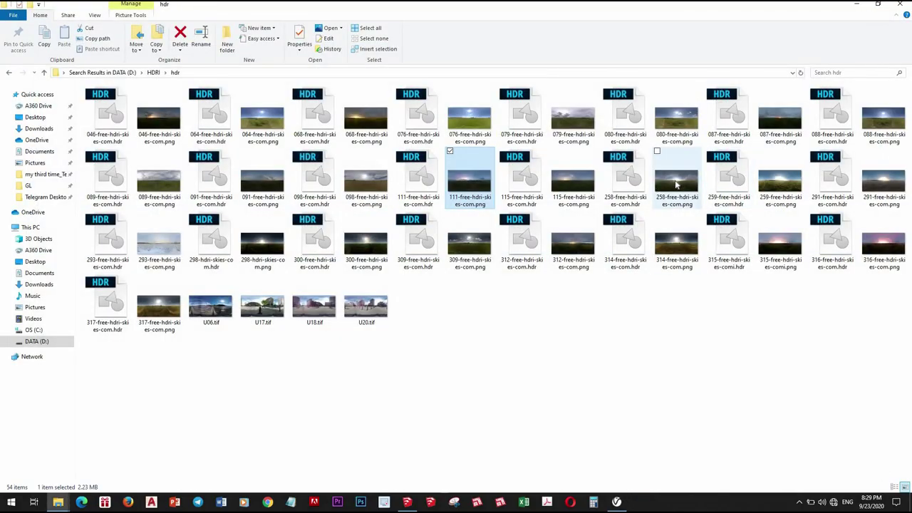
double_click(676, 185)
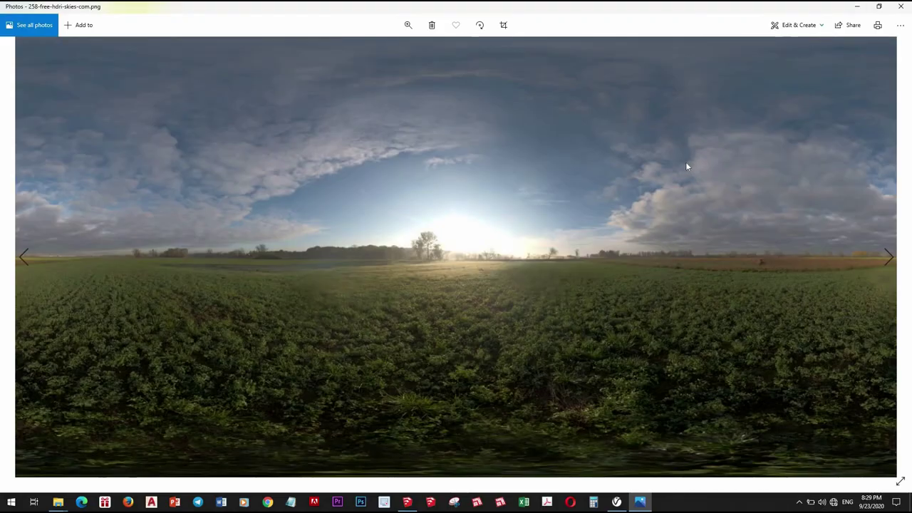
left_click(901, 7)
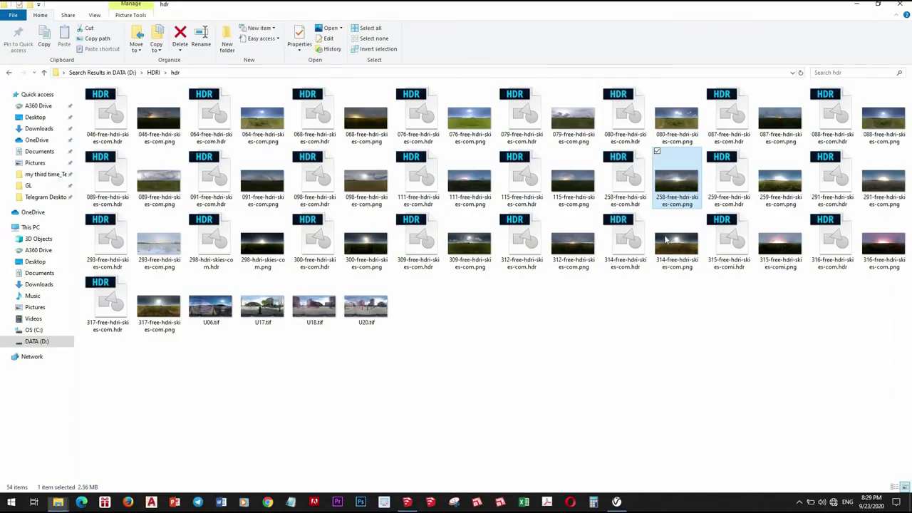
left_click(407, 501)
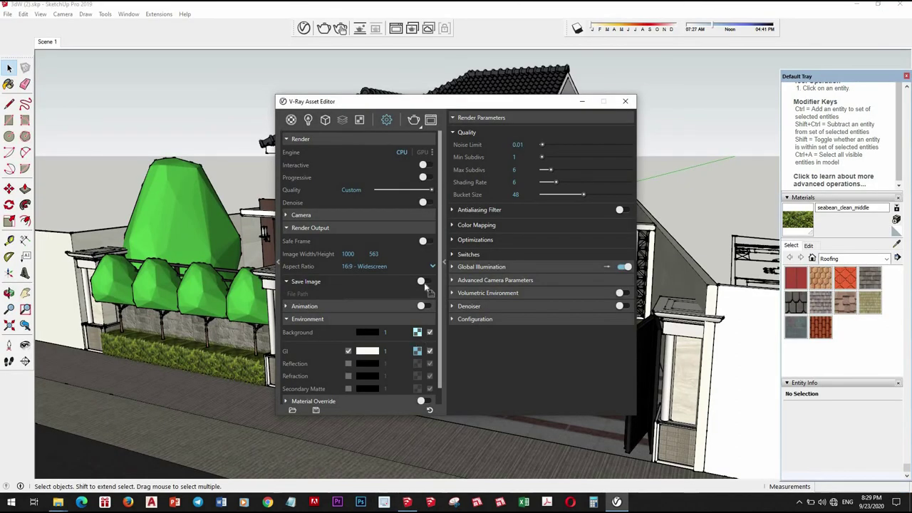
Choose Bitmap as the texture type for the Environment Sky
left_click(416, 332)
left_click(457, 242)
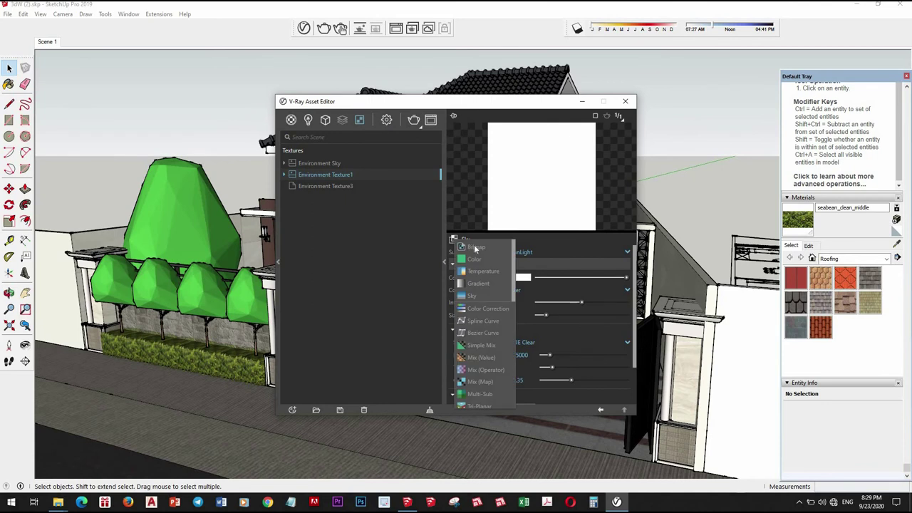
left_click(465, 248)
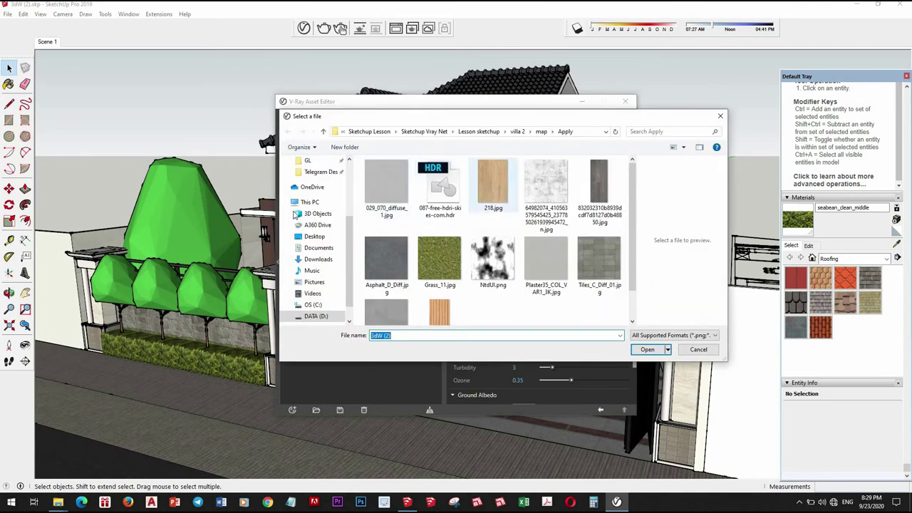
Load 258-free-hdri-skies-com.hdr from D:\HDRI\hdr as the bitmap
left_click(315, 317)
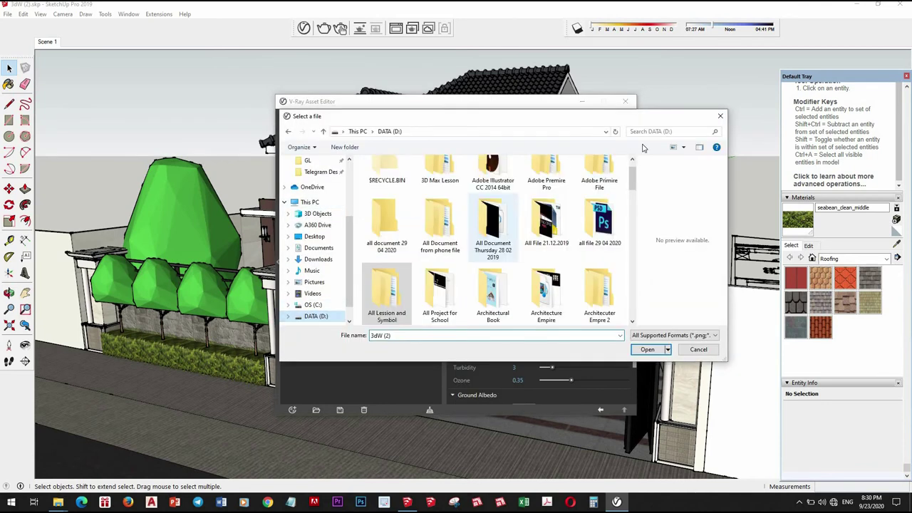
key("ctrl+e")
type("hdr")
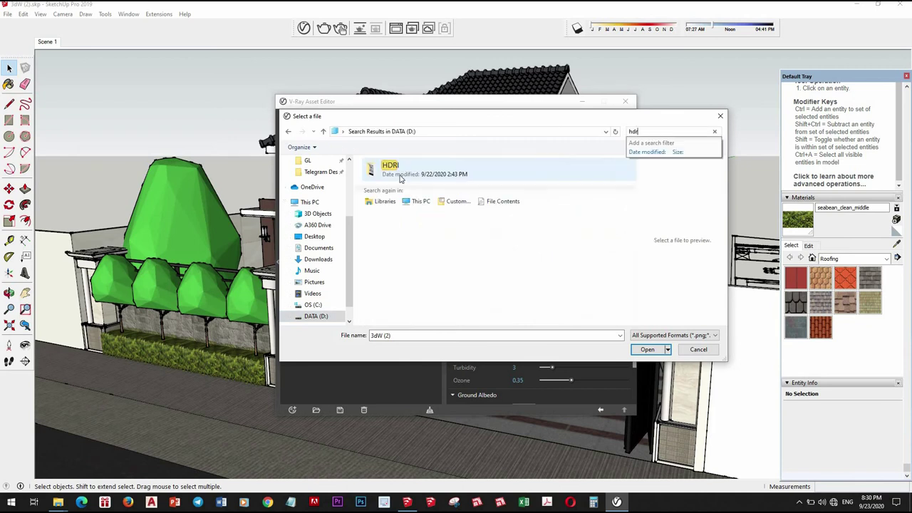
double_click(410, 174)
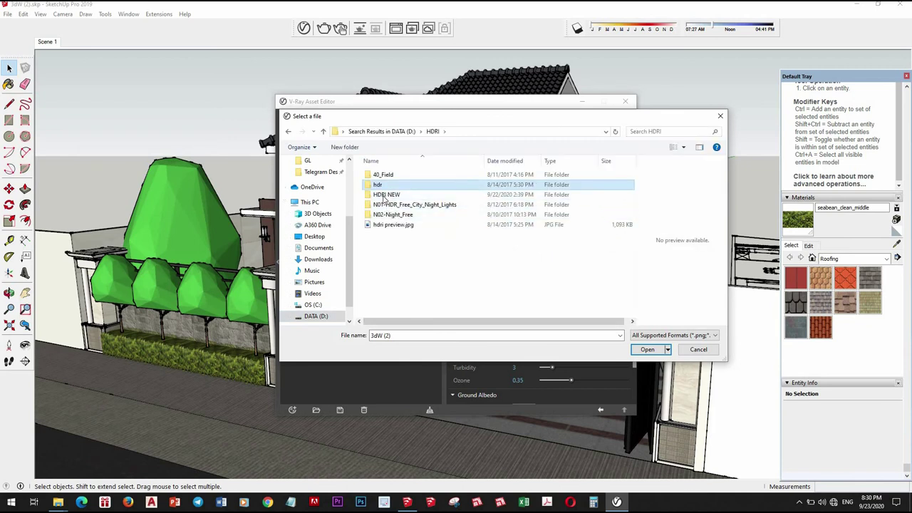
double_click(392, 184)
scroll(436, 269, "down", 6)
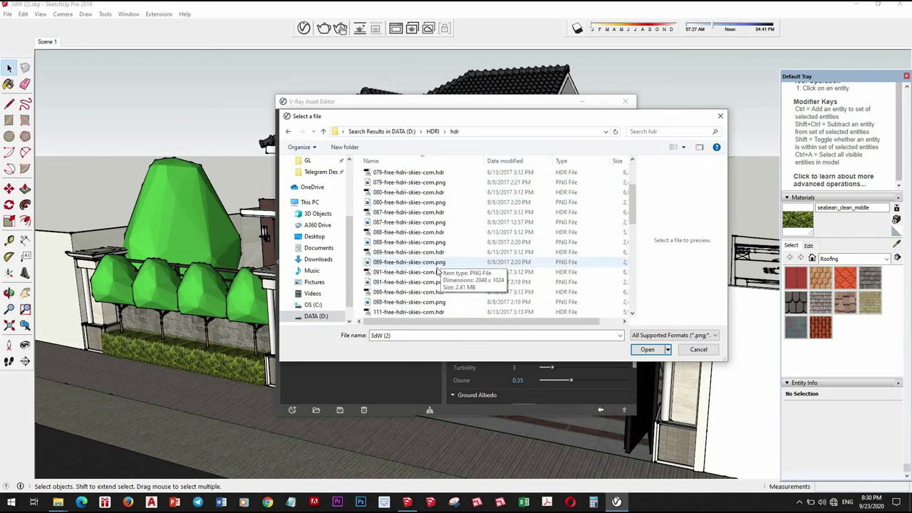
scroll(436, 275, "down", 1)
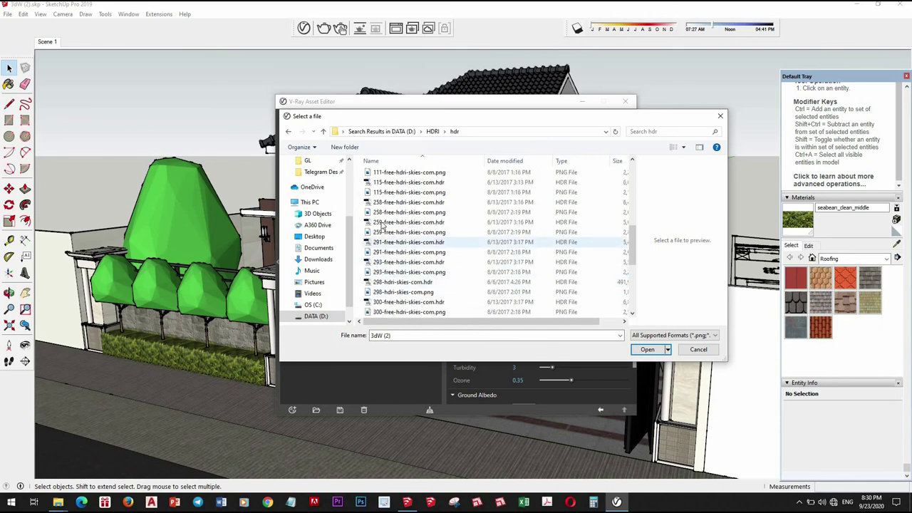
left_click(388, 202)
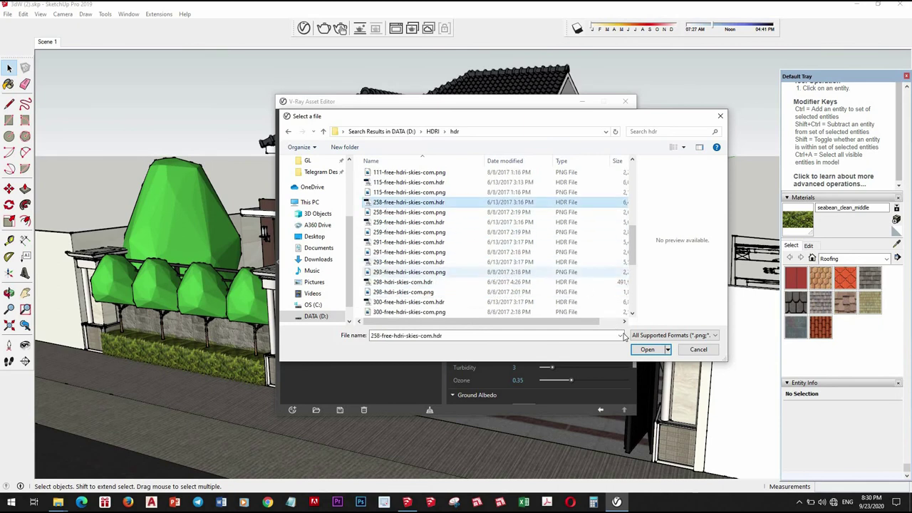
left_click(644, 350)
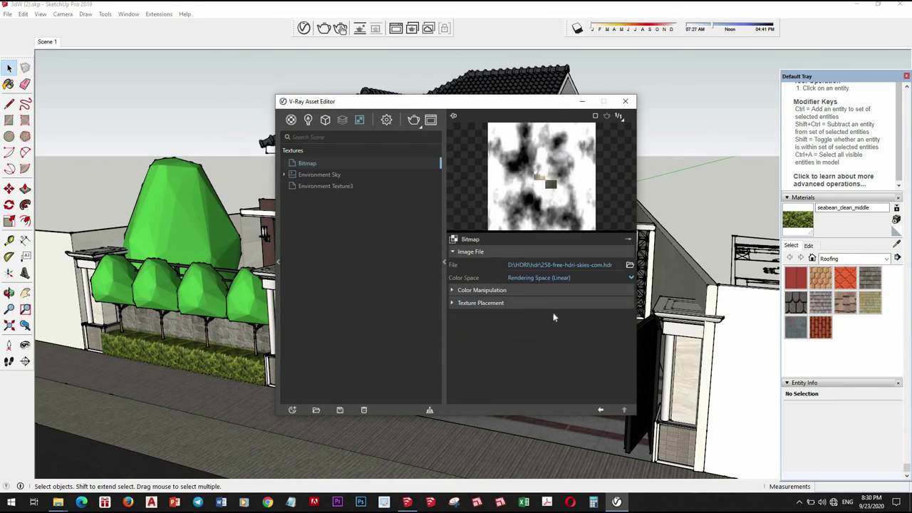
Set the bitmap's Texture Placement type to Environment (Spherical)
left_click(512, 305)
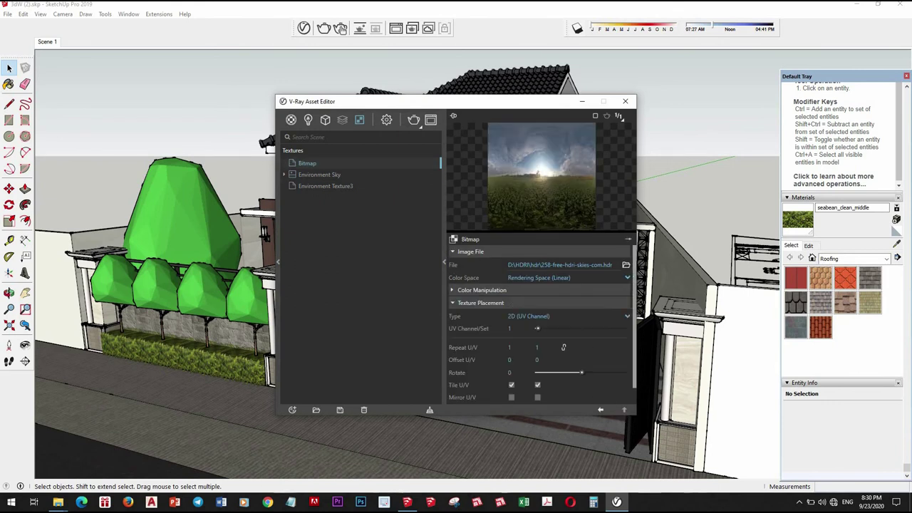
left_click(553, 317)
left_click(533, 342)
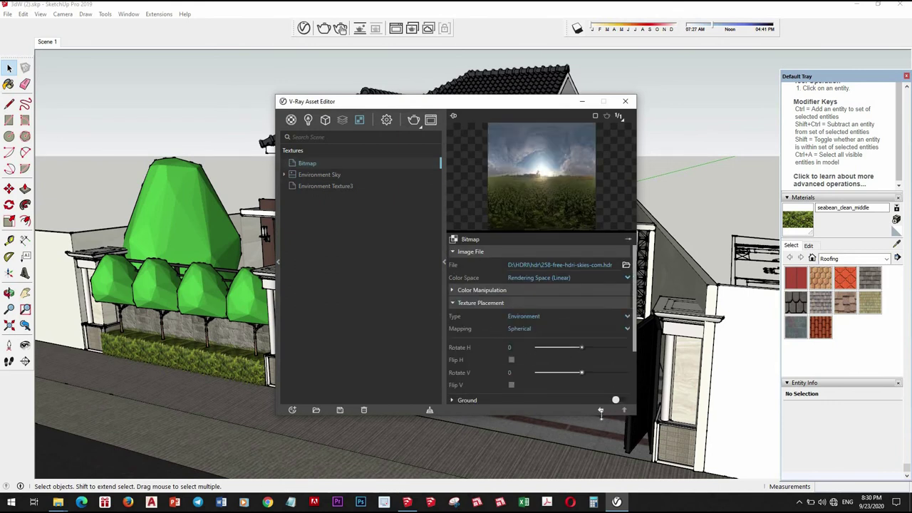
Set the Environment Sky intensity multiplier to 20 and return to render settings
left_click(390, 176)
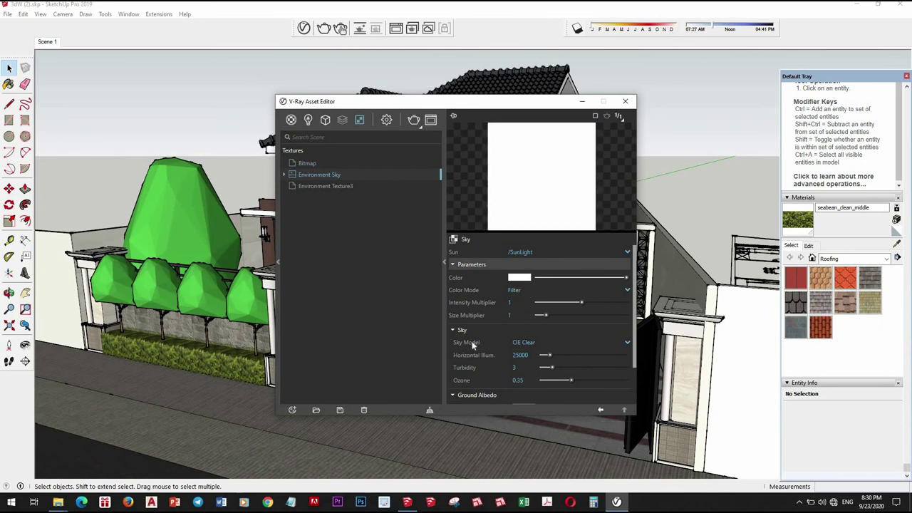
left_click(507, 305)
scroll(554, 326, "down", 2)
scroll(600, 376, "up", 2)
left_click(387, 120)
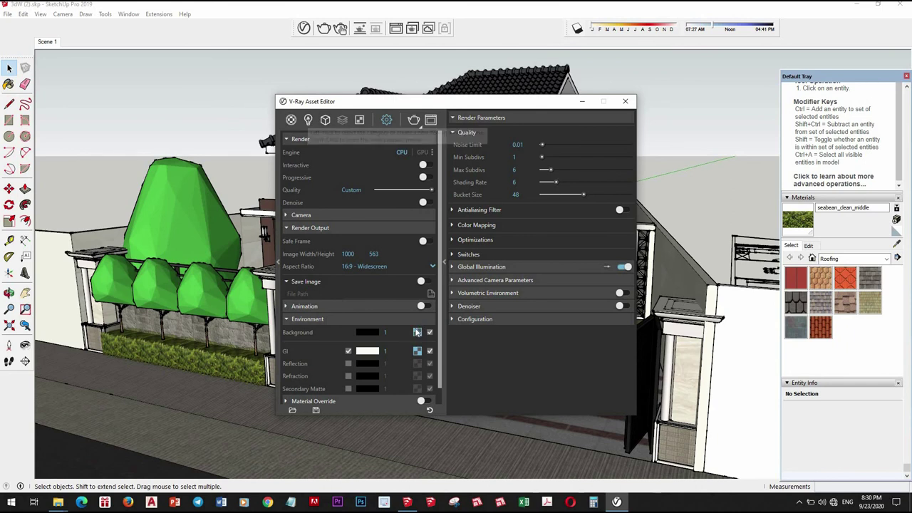
Set the HDR sky environment's intensity multiplier to 20
left_click(417, 332)
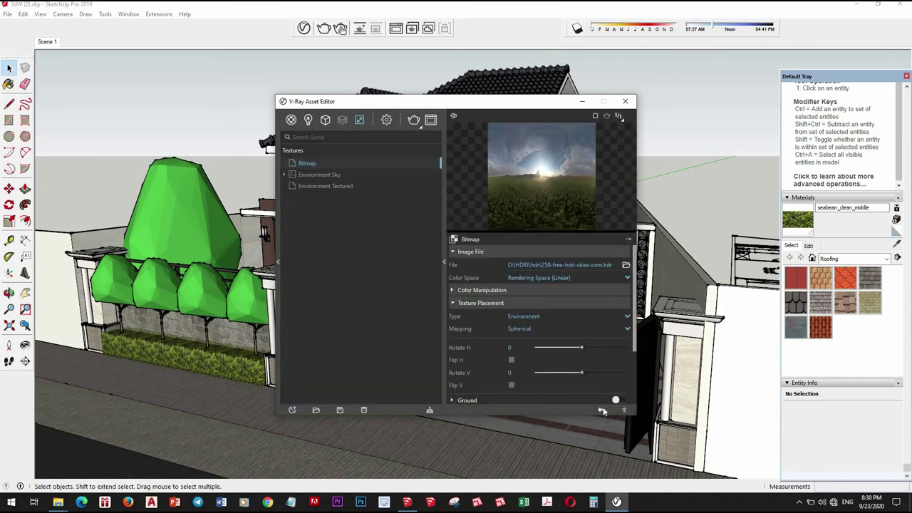
left_click(600, 411)
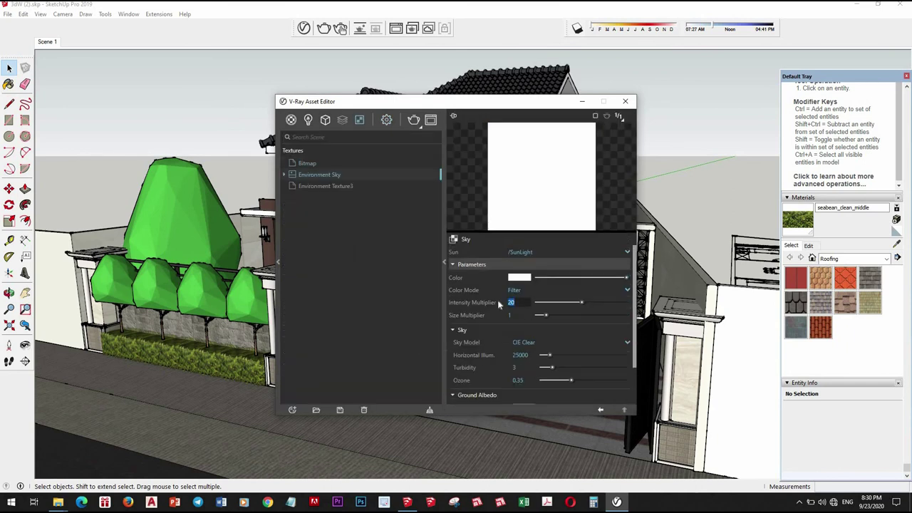
key("Return")
Copy the Background environment texture and paste it as an instance into the GI slot
left_click(389, 121)
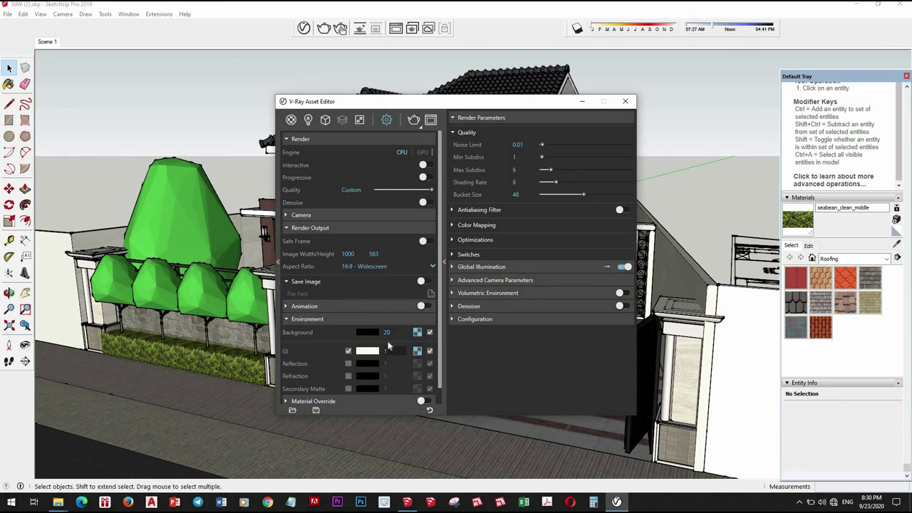
left_click(418, 352)
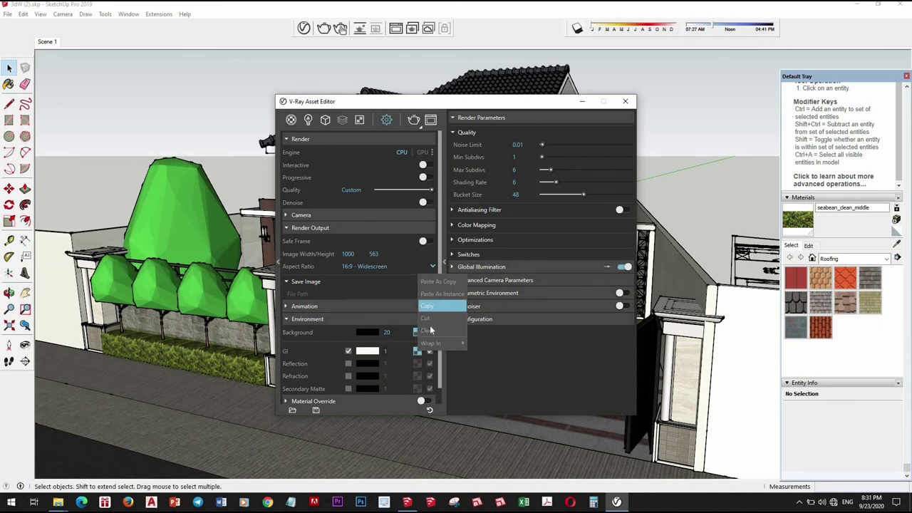
left_click(418, 335)
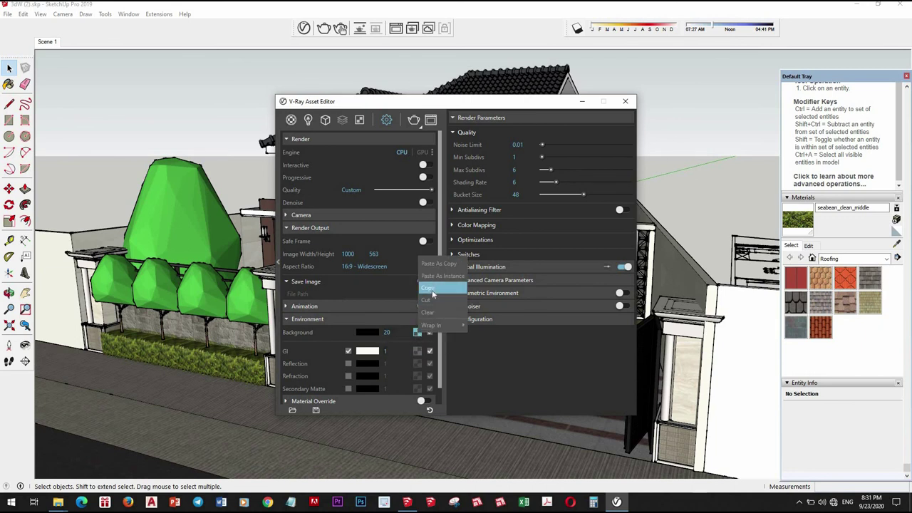
left_click(432, 289)
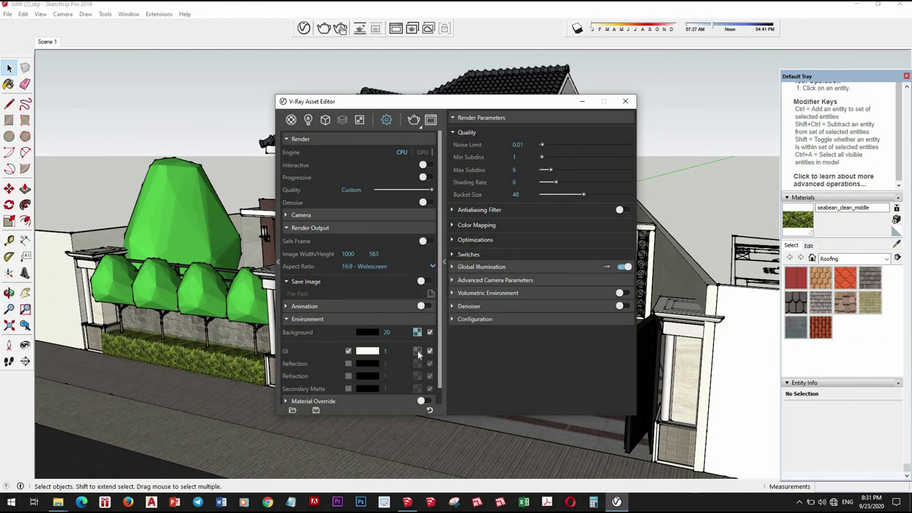
left_click(420, 353)
left_click(432, 359)
Close the V-Ray Asset Editor to bring the house model back into view
left_click(423, 165)
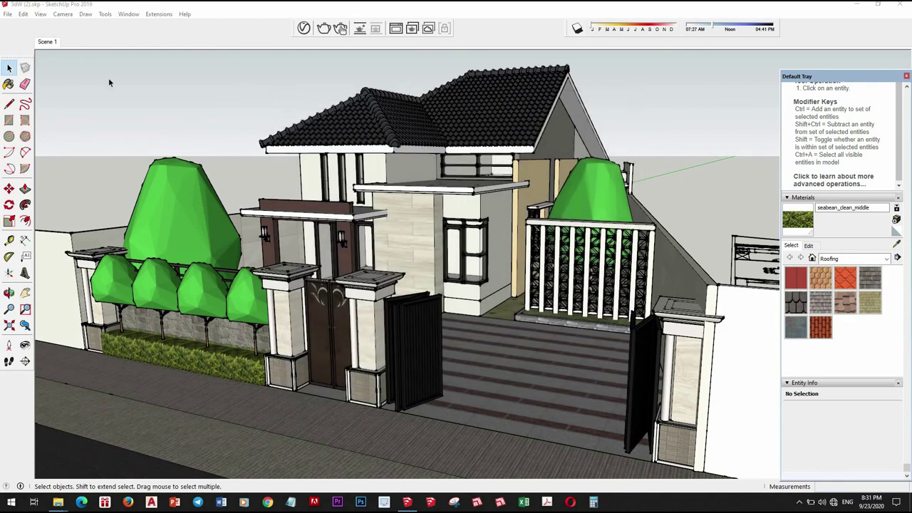